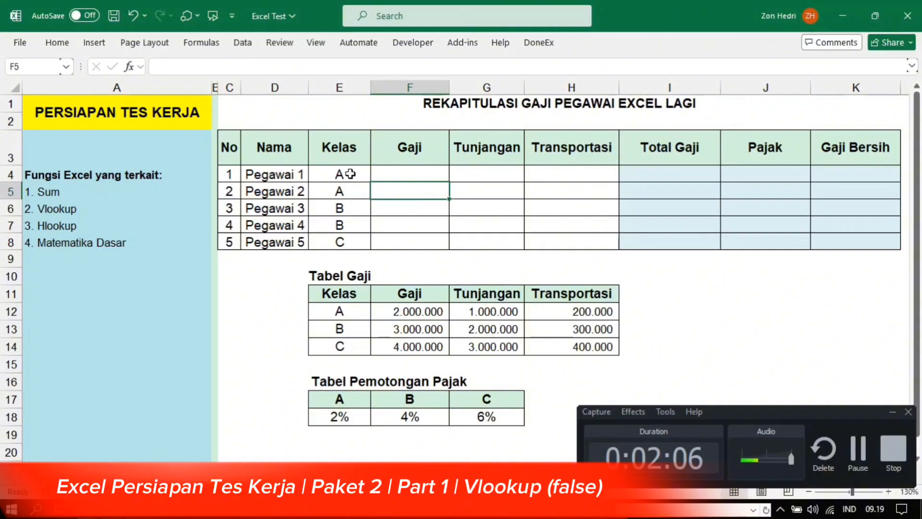
# Step: Examine the employees' Kelas column, the empty Gaji column and the salary for each class in Tabel Gaji
pyautogui.moveTo(346, 175); pyautogui.dragTo(341, 210)
pyautogui.moveTo(325, 279); pyautogui.dragTo(576, 345)
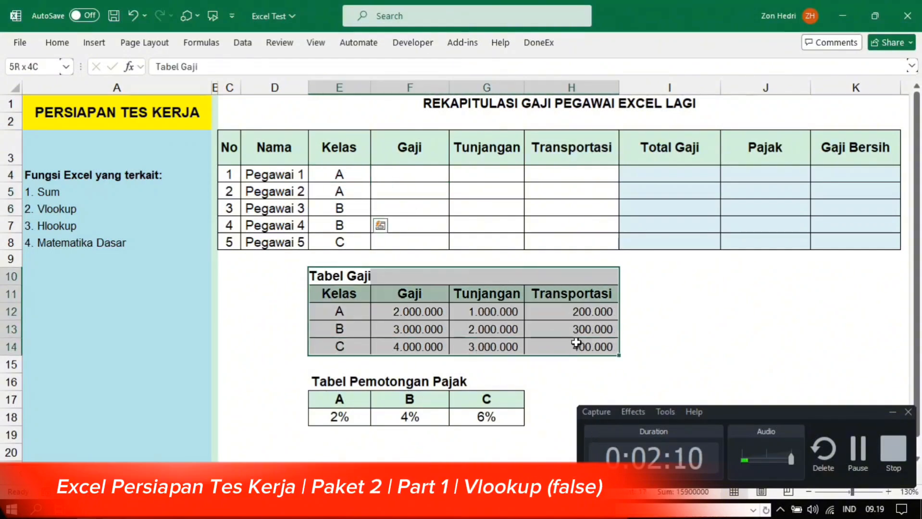
pyautogui.click(335, 311)
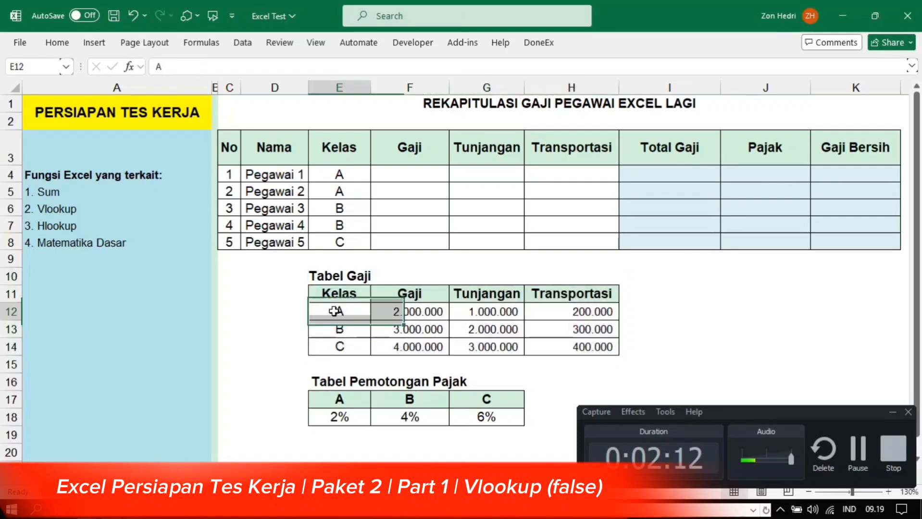
pyautogui.click(400, 311)
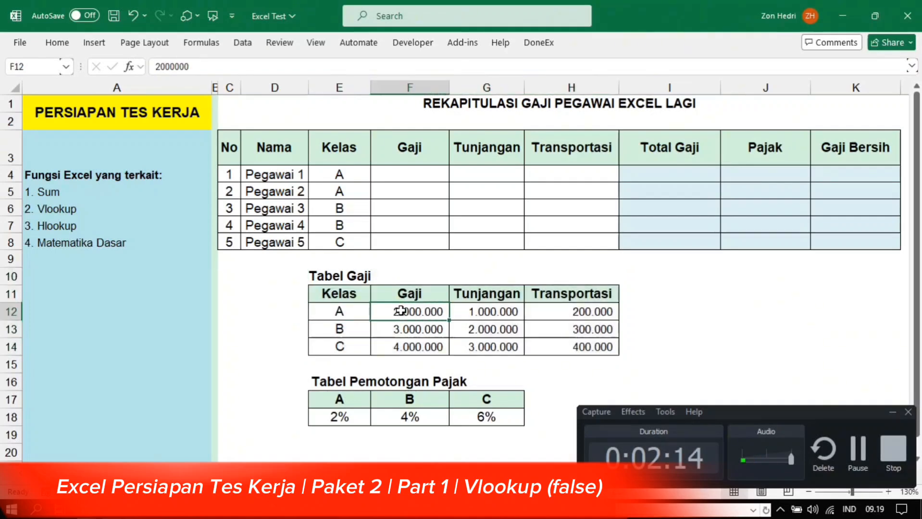
pyautogui.click(339, 329)
pyautogui.click(423, 328)
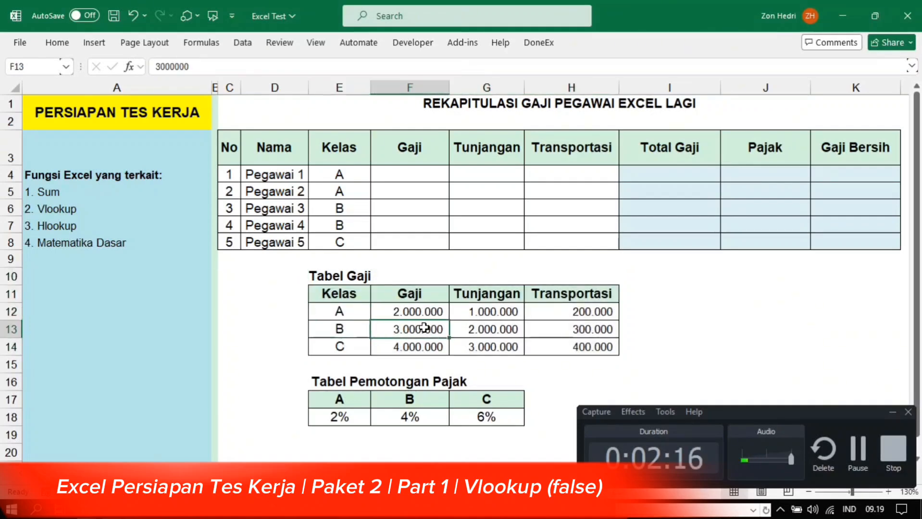
pyautogui.click(354, 347)
pyautogui.click(403, 347)
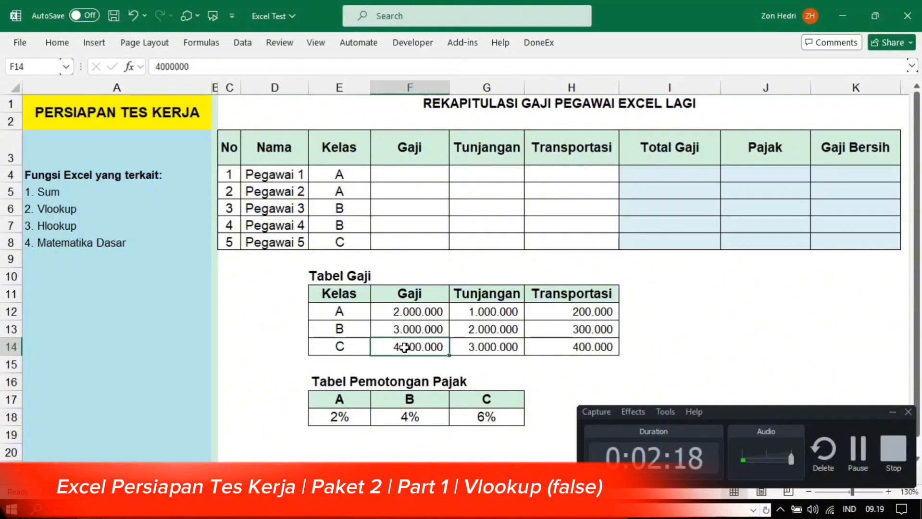
pyautogui.moveTo(397, 176); pyautogui.dragTo(397, 241)
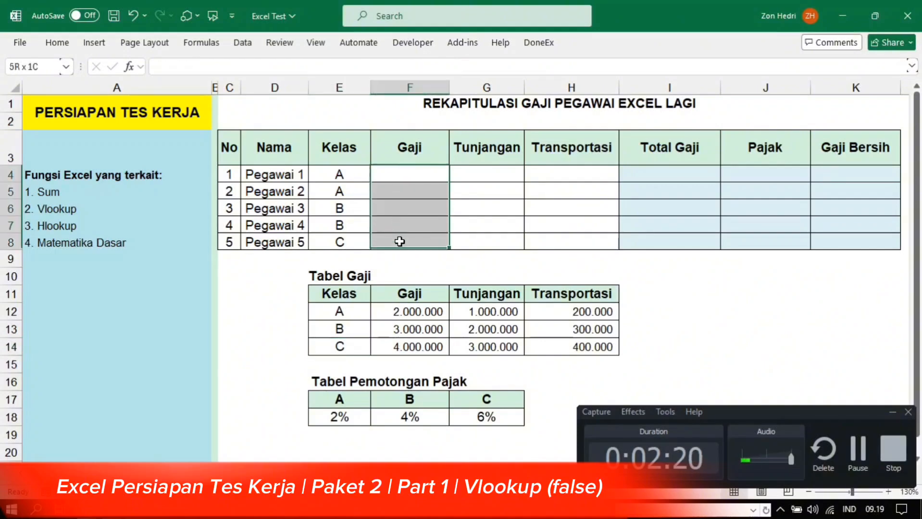
pyautogui.click(399, 177)
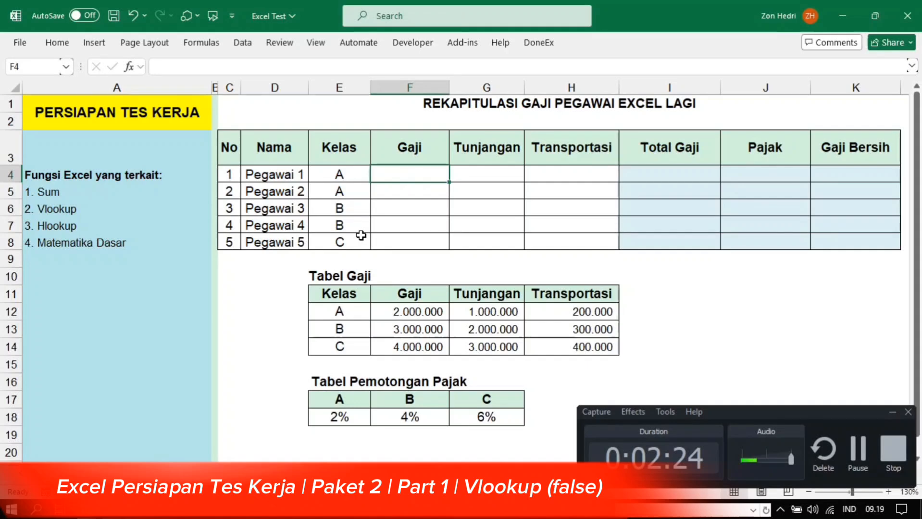
pyautogui.click(327, 290)
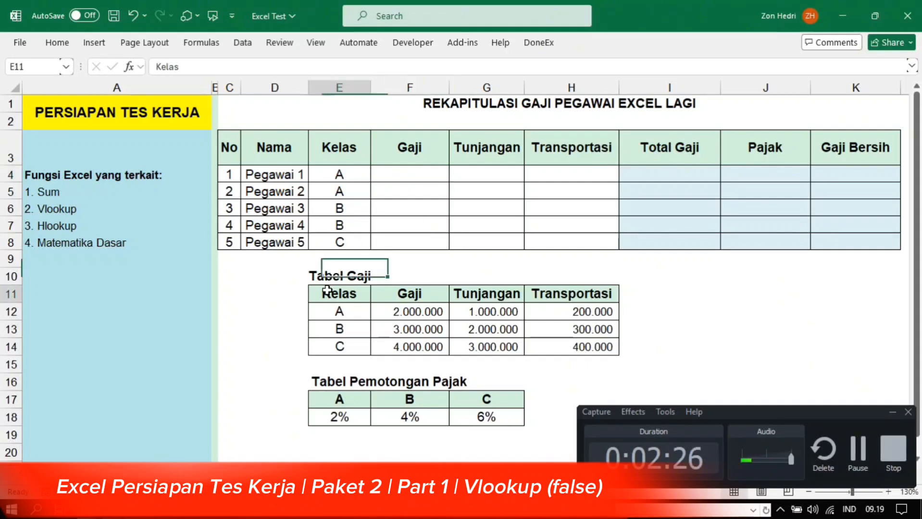
pyautogui.moveTo(327, 290); pyautogui.dragTo(577, 339)
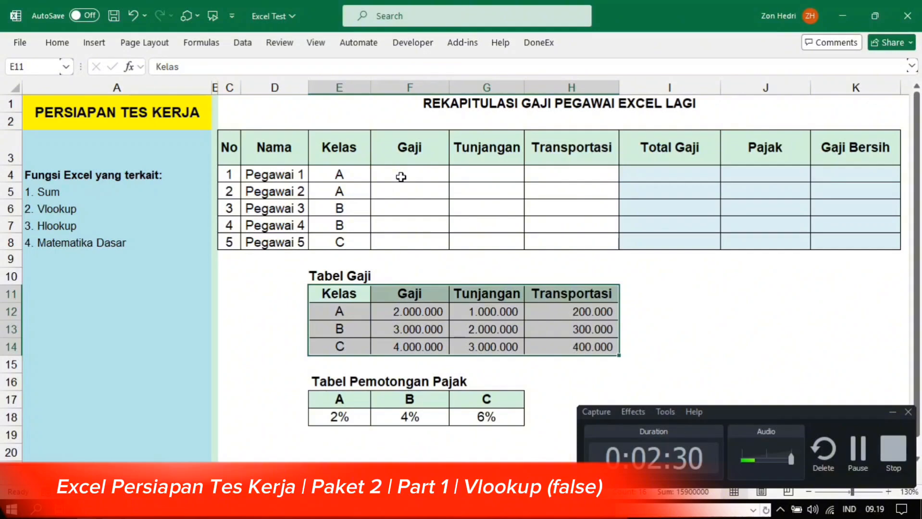
# Step: Start a VLOOKUP formula in F4 with lookup value E4 and the absolute table range $E$12:$H$14
pyautogui.click(401, 177)
pyautogui.write('=')
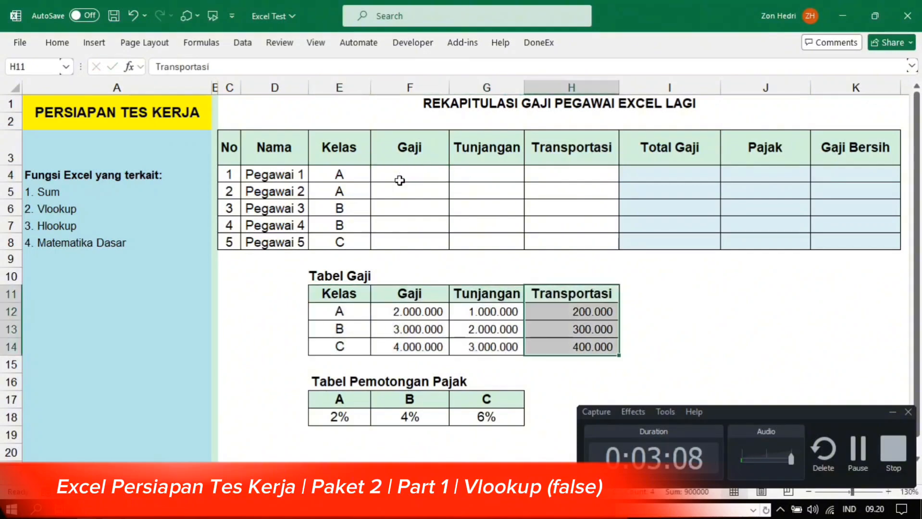
pyautogui.click(399, 180)
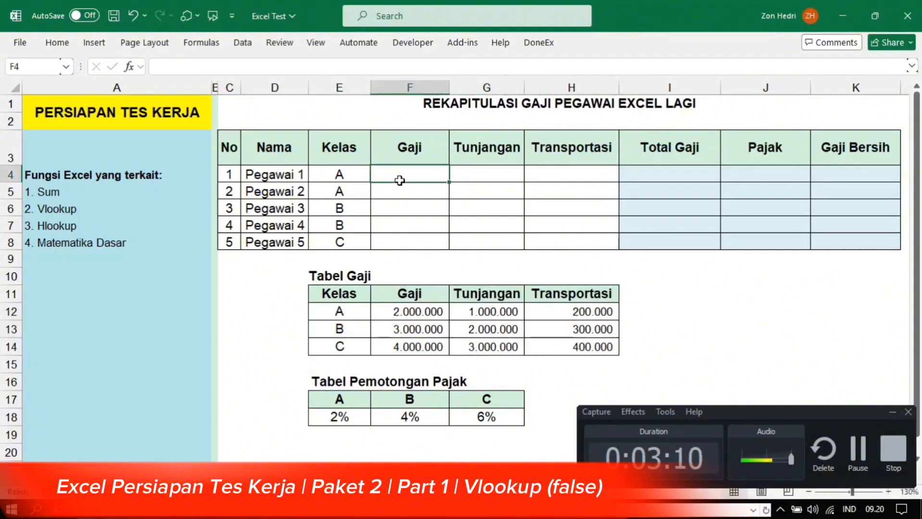
pyautogui.write('=vloo')
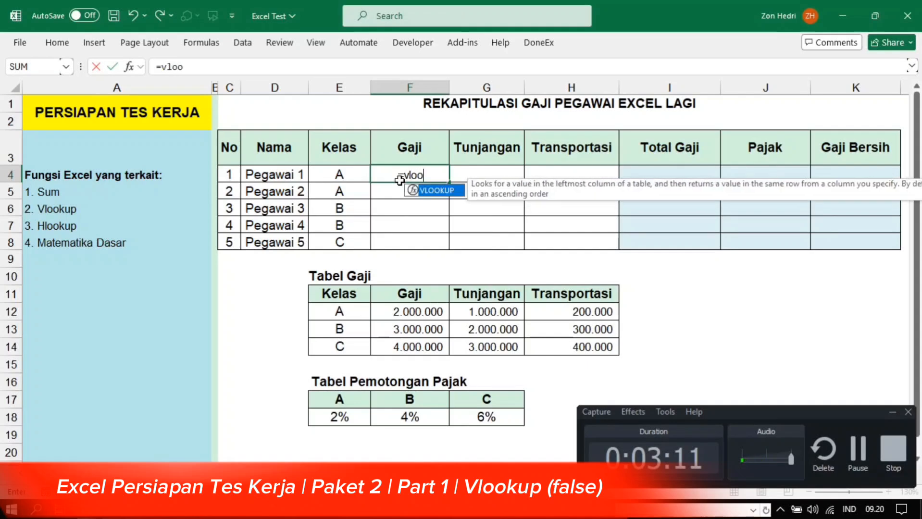
pyautogui.write('kup(')
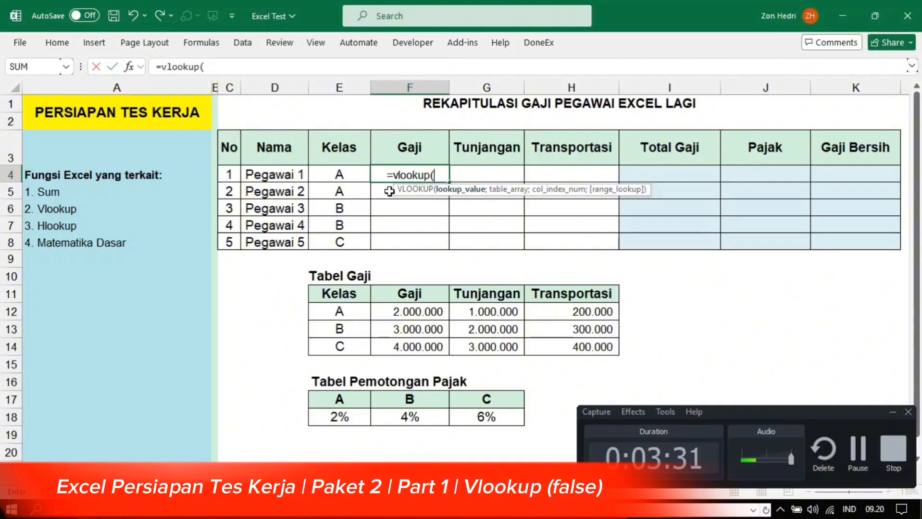
pyautogui.click(341, 177)
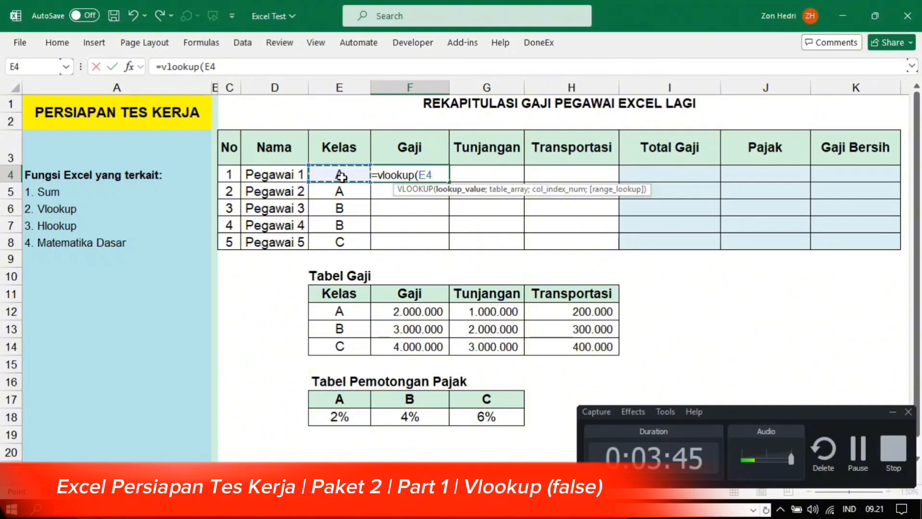
pyautogui.write(';')
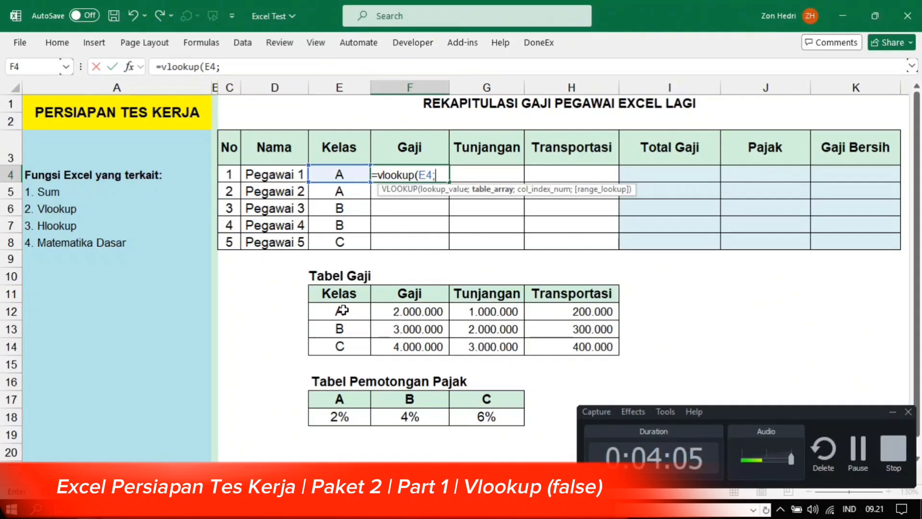
pyautogui.moveTo(342, 310); pyautogui.dragTo(557, 341)
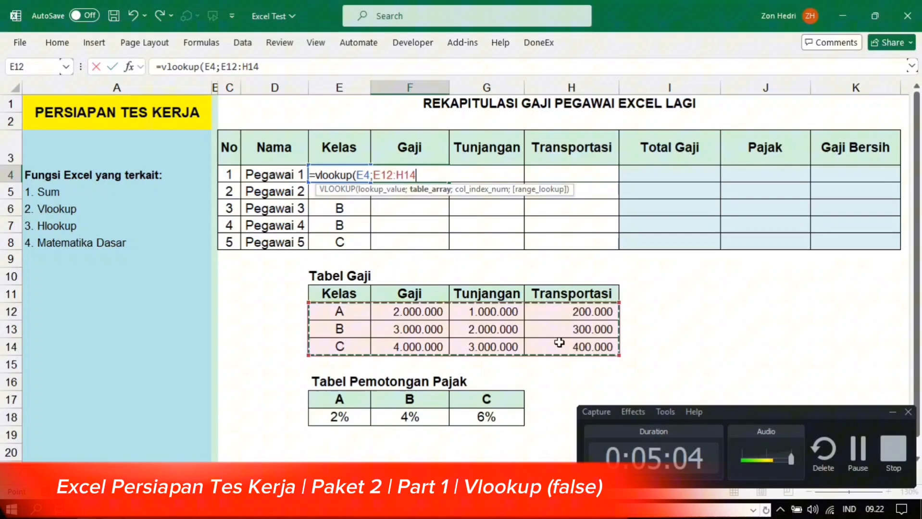
pyautogui.press('F4')
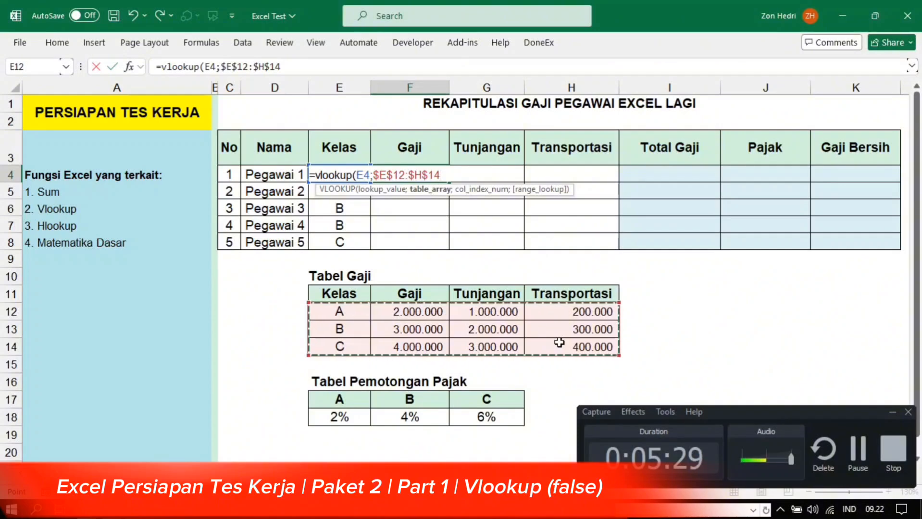
# Step: Complete the F4 VLOOKUP formula with column index 2 and FALSE for an exact match, and enter it
pyautogui.write(';2')
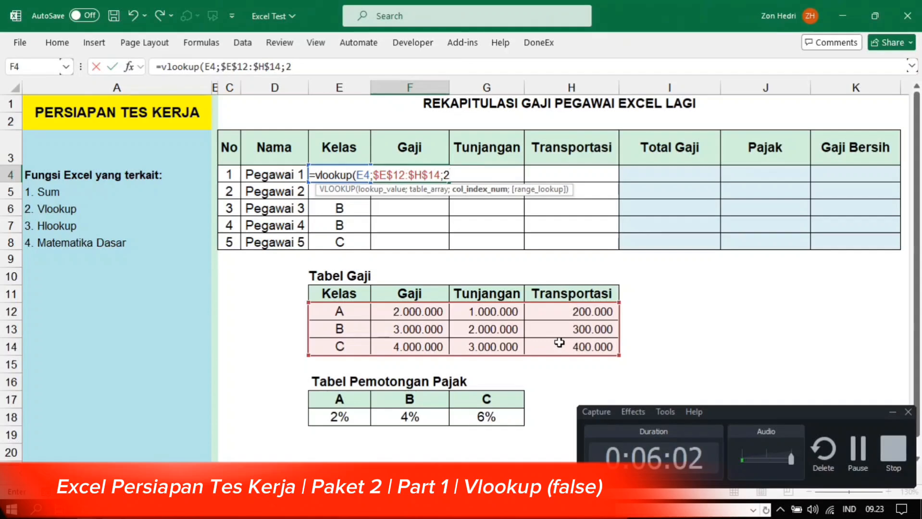
pyautogui.write(';')
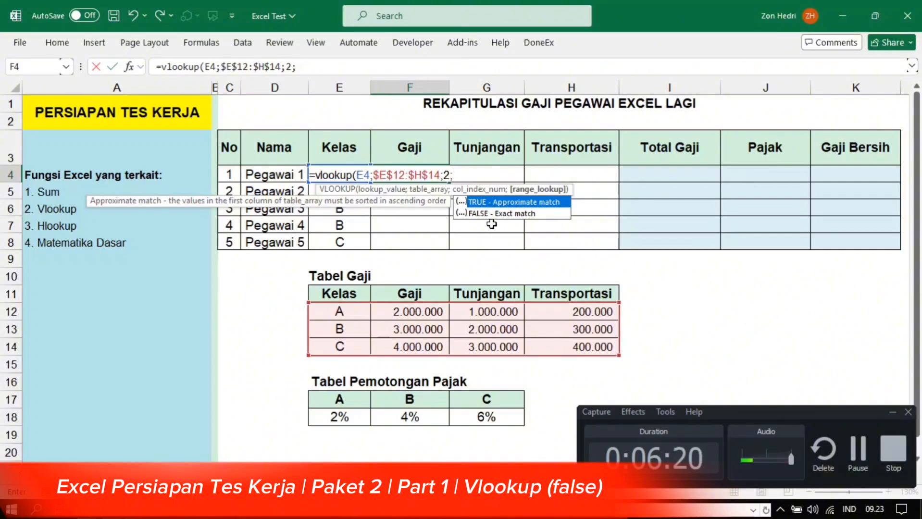
pyautogui.press('Escape')
pyautogui.write('FALSE')
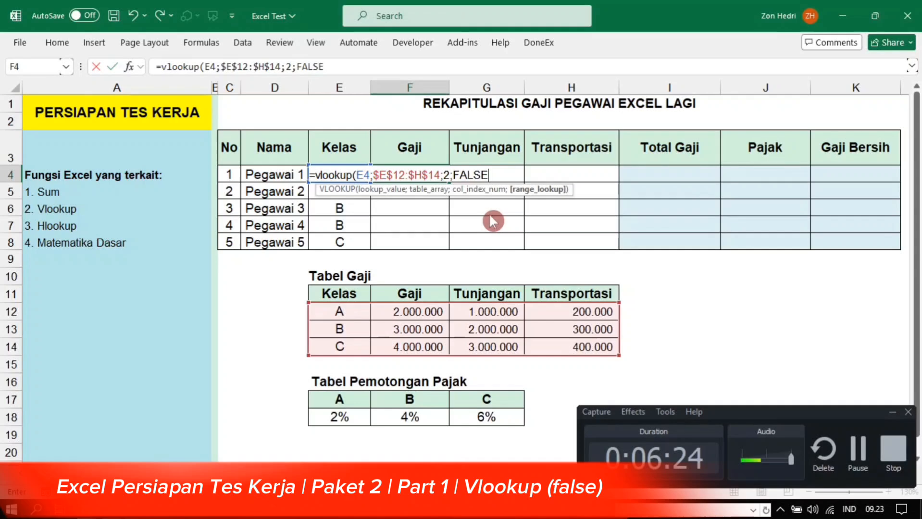
pyautogui.write(')')
pyautogui.hotkey('ctrl', 'Return')
pyautogui.press('Return')
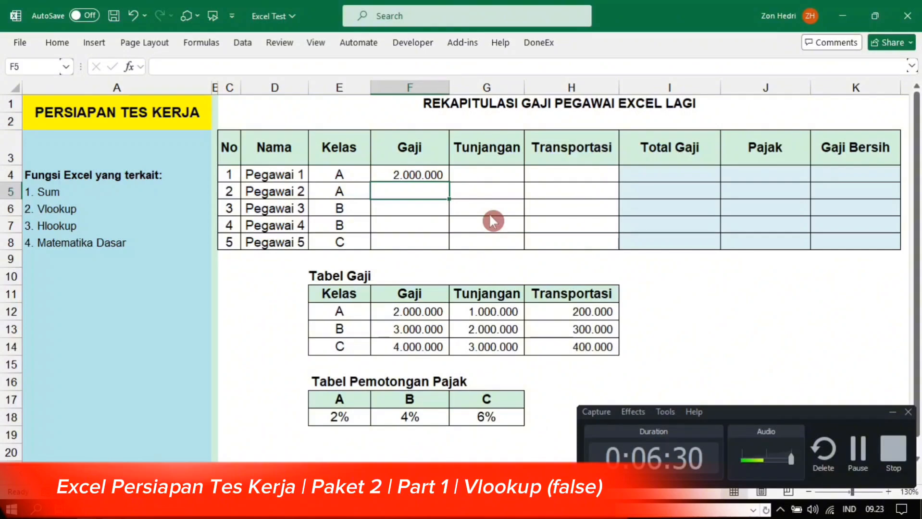
# Step: Test the salary lookup by changing Pegawai 1's Kelas in E4 to B and after that to C
pyautogui.click(349, 175)
pyautogui.write('B')
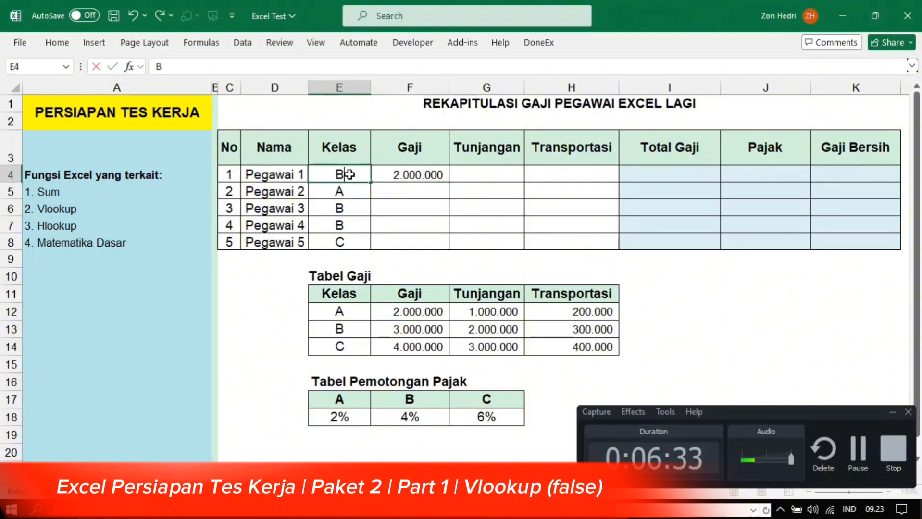
pyautogui.click(394, 209)
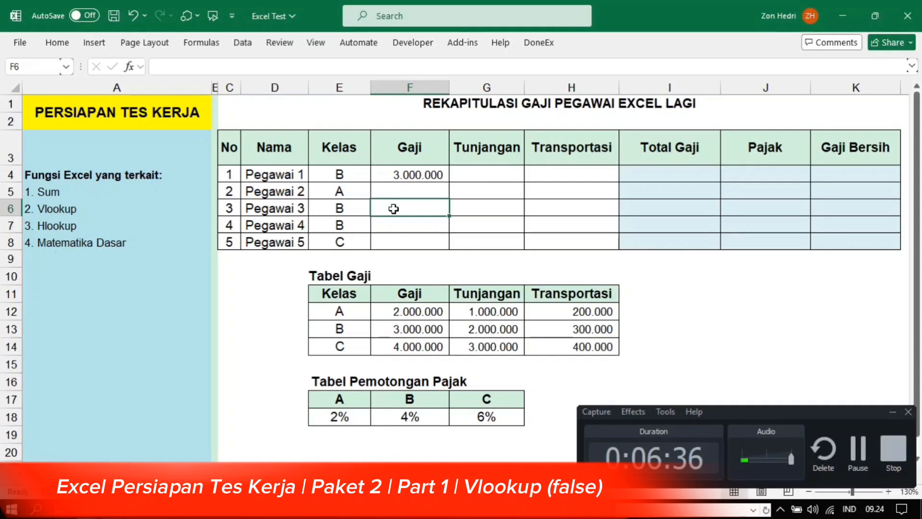
pyautogui.click(347, 170)
pyautogui.write('C')
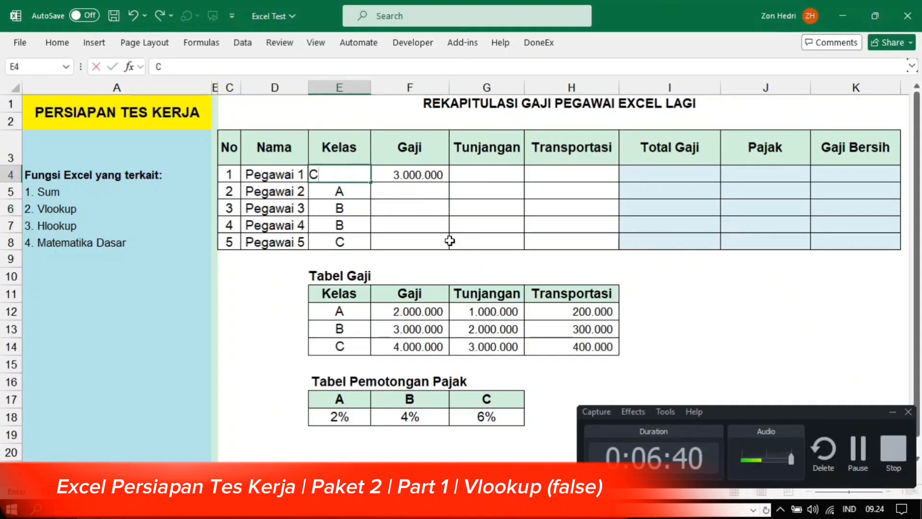
pyautogui.click(453, 242)
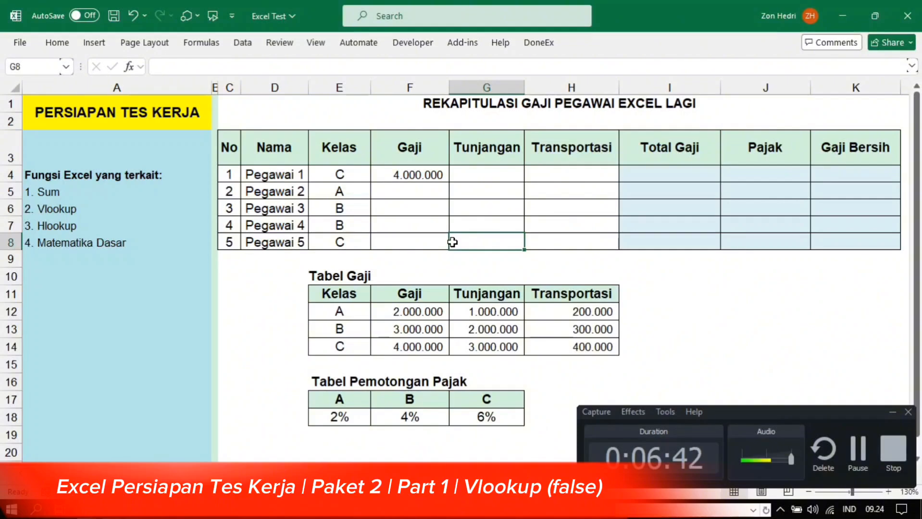
# Step: Fill the Gaji formula from F4 down through F8 and check the copied formula in F5
pyautogui.click(416, 192)
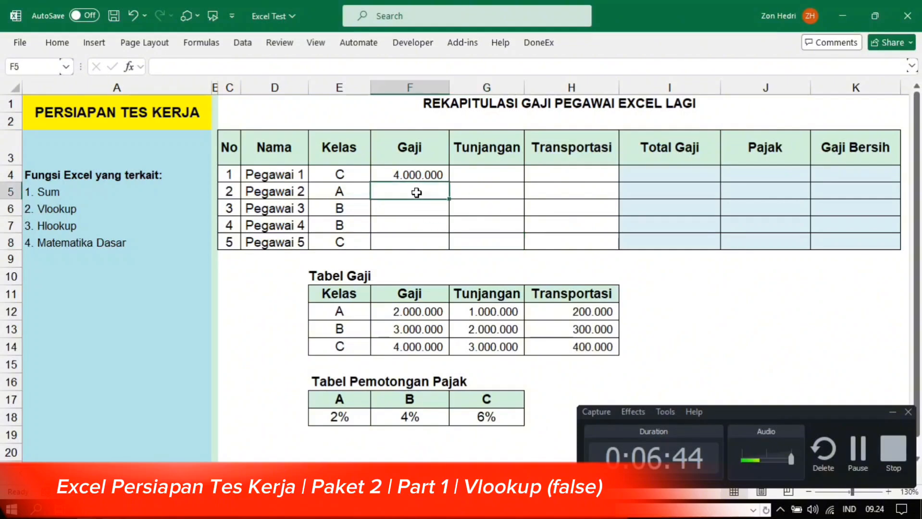
pyautogui.click(416, 214)
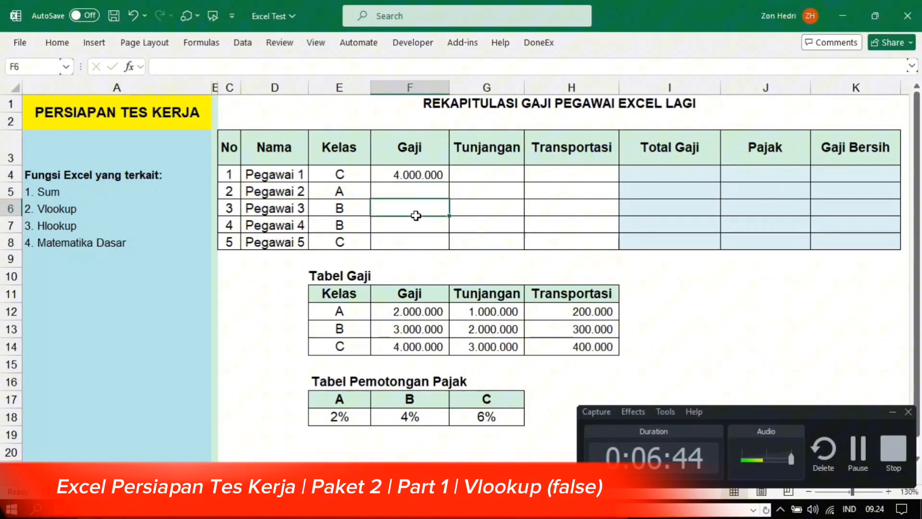
pyautogui.click(415, 175)
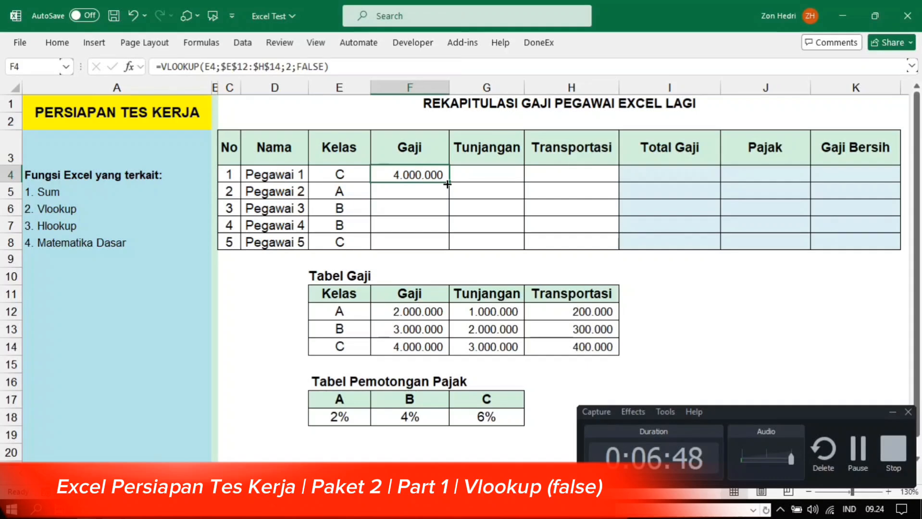
pyautogui.moveTo(447, 184); pyautogui.dragTo(449, 215)
pyautogui.moveTo(449, 241); pyautogui.dragTo(449, 248)
pyautogui.click(422, 193)
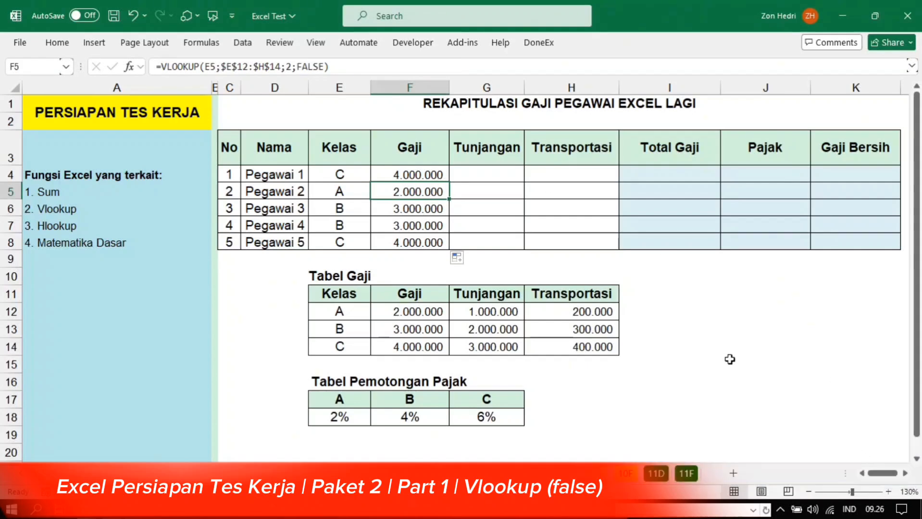
# Step: Examine the empty Tunjangan column, the employee classes, and the Gaji and Tunjangan columns of Tabel Gaji
pyautogui.click(484, 175)
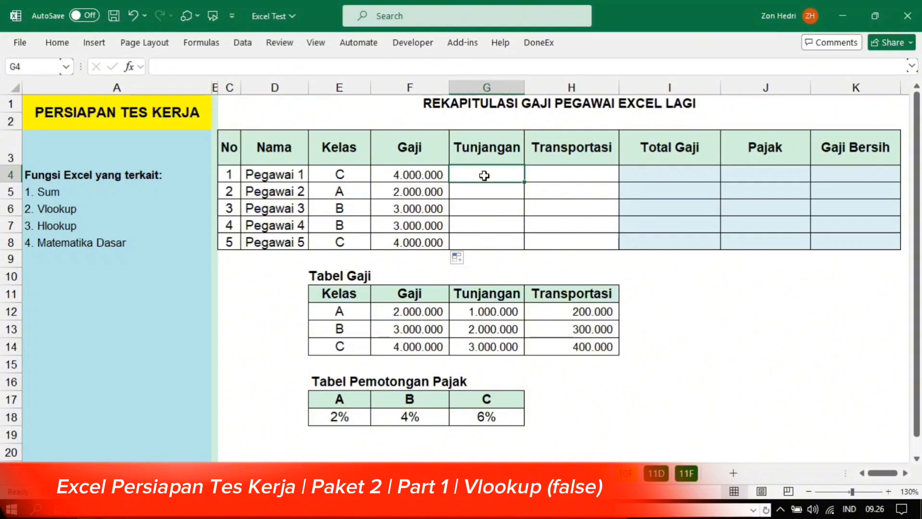
pyautogui.moveTo(486, 148); pyautogui.dragTo(490, 237)
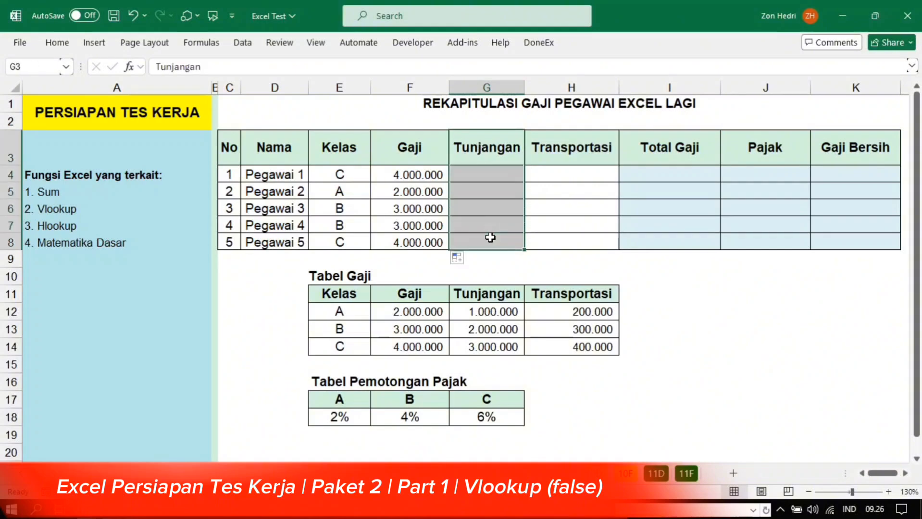
pyautogui.moveTo(350, 173); pyautogui.dragTo(352, 243)
pyautogui.moveTo(336, 294); pyautogui.dragTo(543, 345)
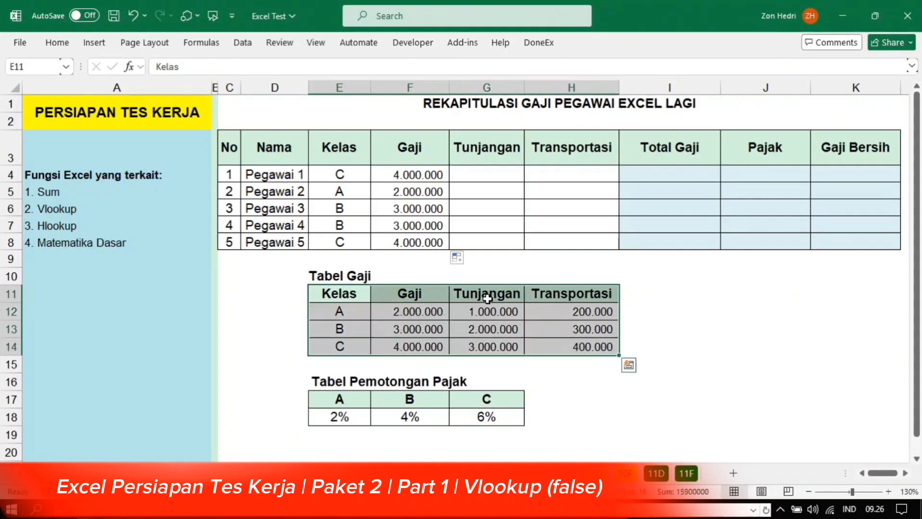
pyautogui.moveTo(487, 298); pyautogui.dragTo(484, 347)
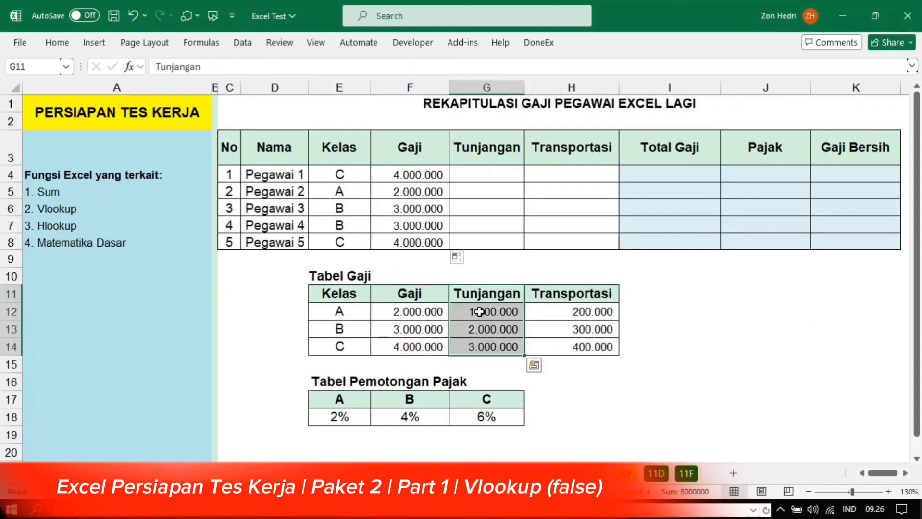
pyautogui.click(477, 299)
pyautogui.moveTo(418, 294); pyautogui.dragTo(423, 353)
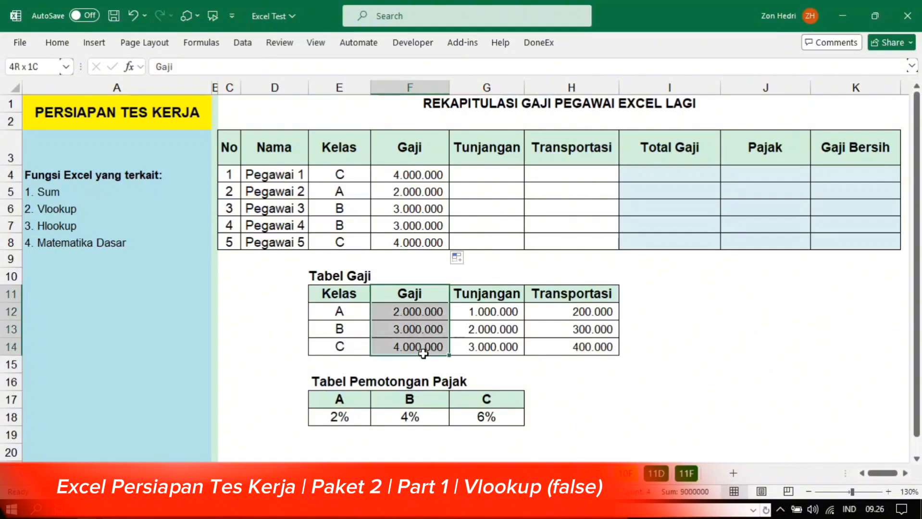
pyautogui.moveTo(475, 293); pyautogui.dragTo(476, 340)
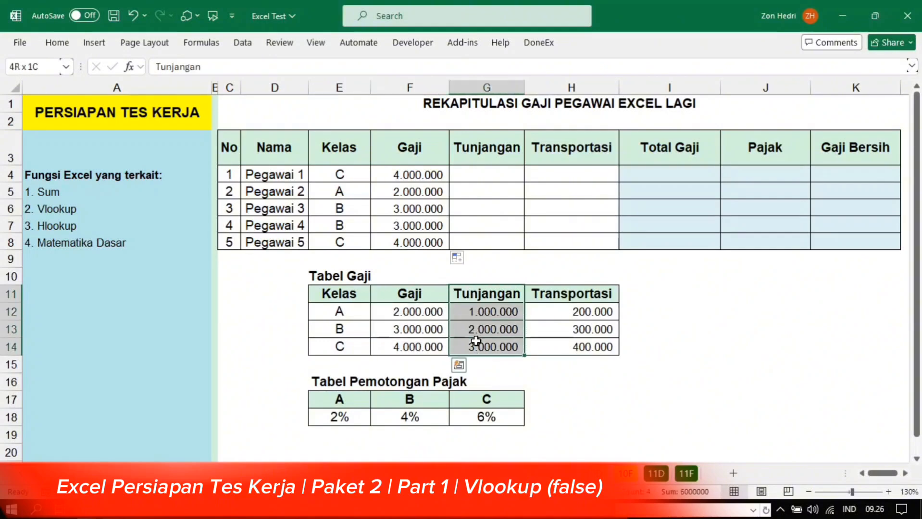
# Step: Start a VLOOKUP formula in G4 with E4 as the lookup value and the absolute range $E$12:$H$14 as the table
pyautogui.click(480, 181)
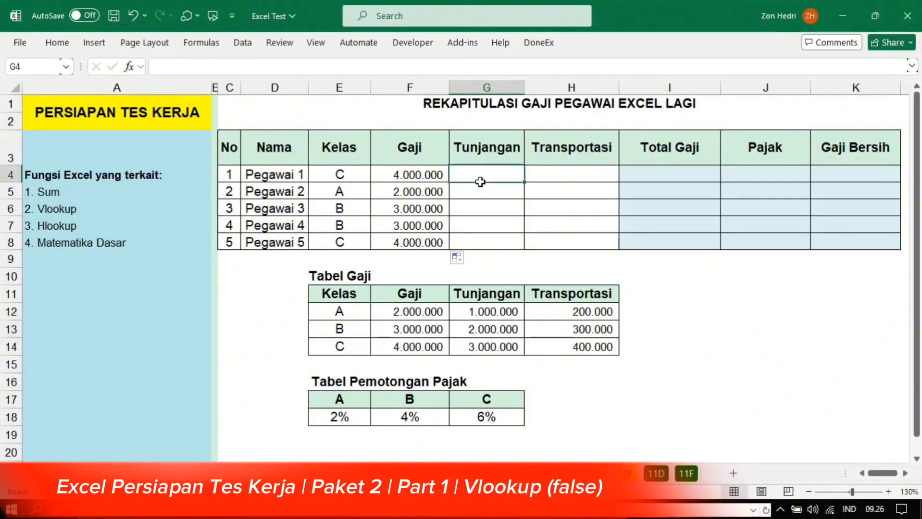
pyautogui.click(413, 175)
pyautogui.click(490, 175)
pyautogui.write('=v')
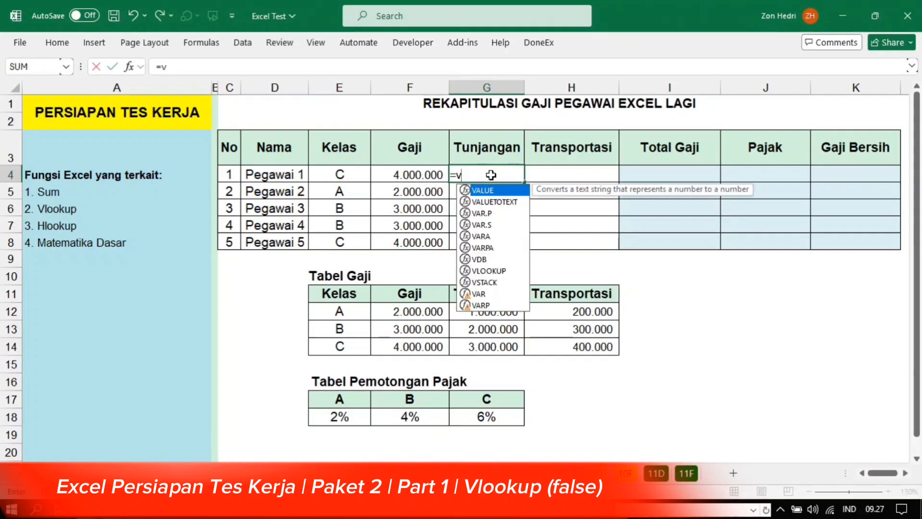
pyautogui.write('lookup(')
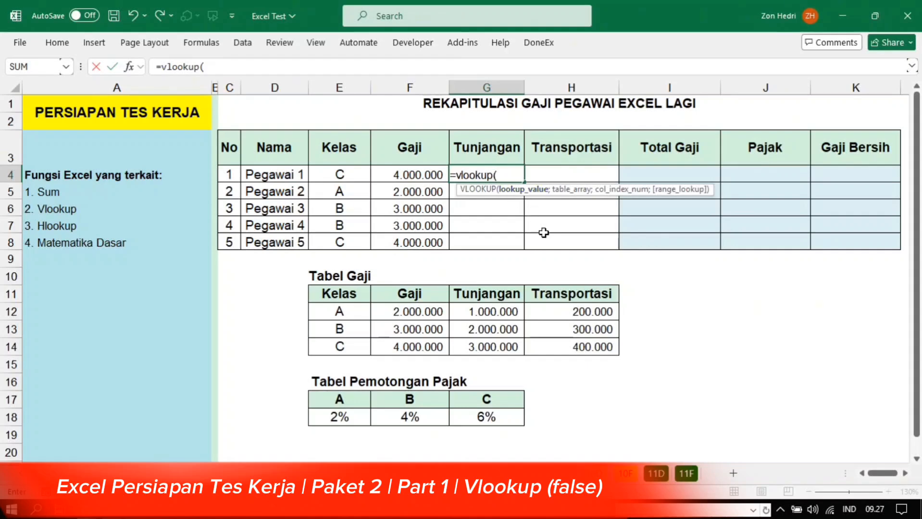
pyautogui.click(348, 176)
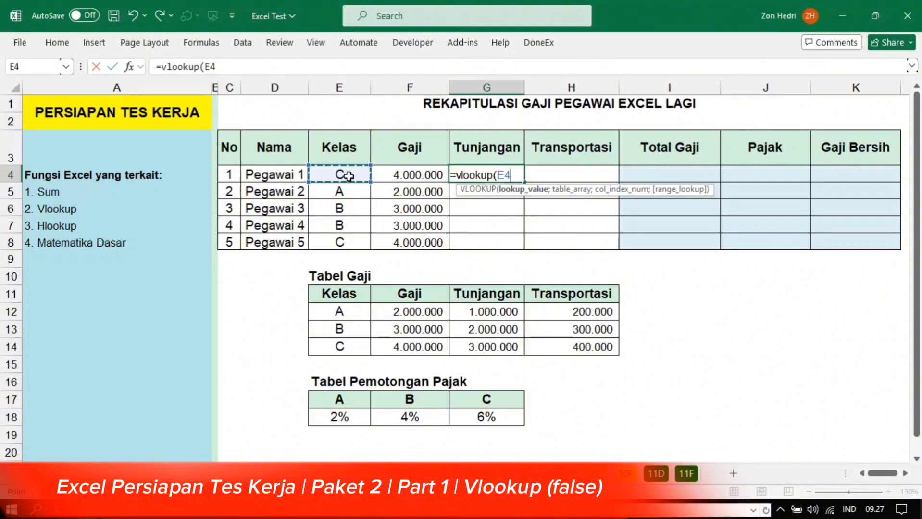
pyautogui.write(';')
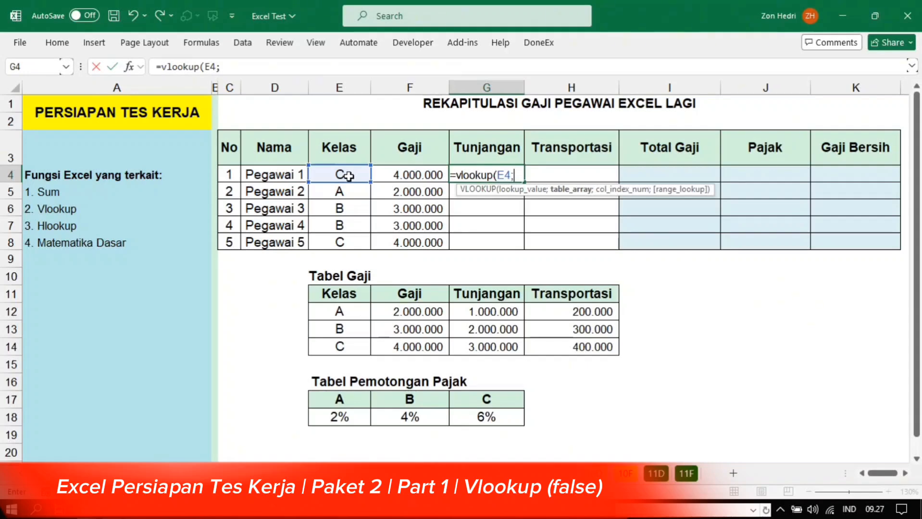
pyautogui.moveTo(337, 312); pyautogui.dragTo(573, 344)
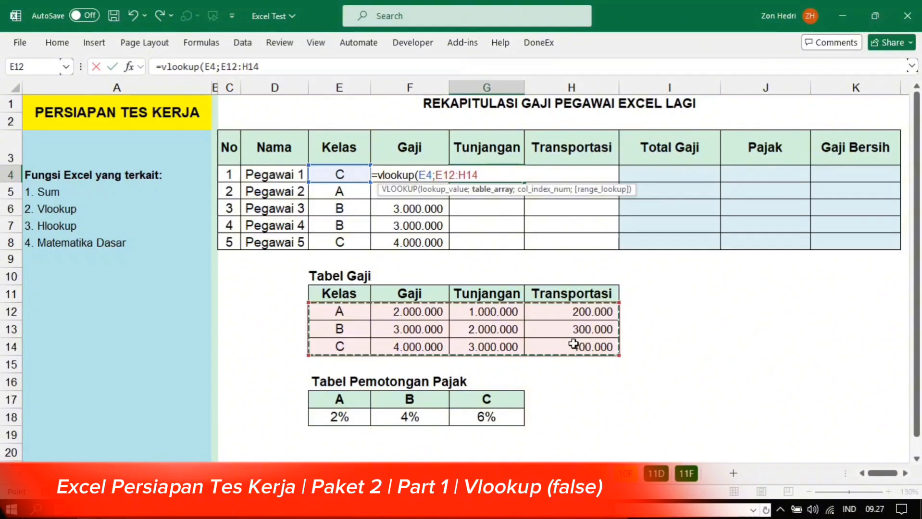
pyautogui.press('F4')
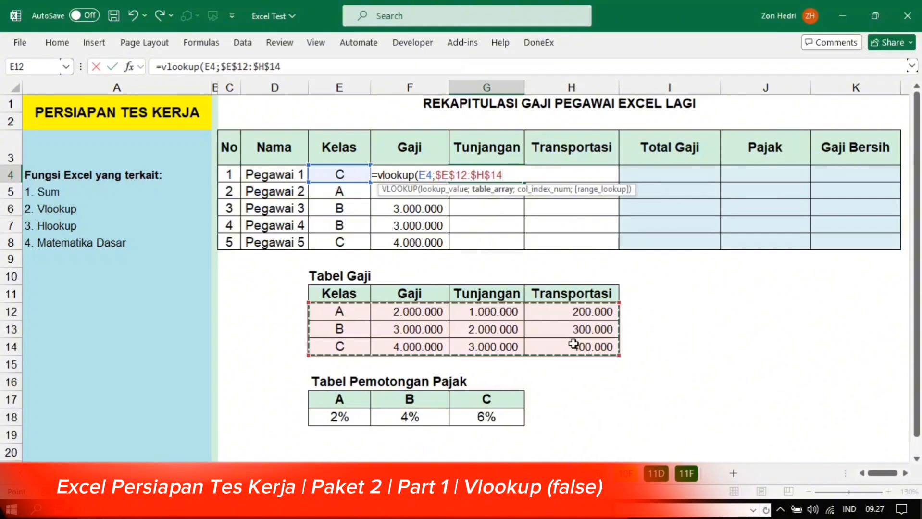
# Step: Complete the G4 VLOOKUP formula with column index 3 and FALSE for an exact match, and enter it
pyautogui.write(';')
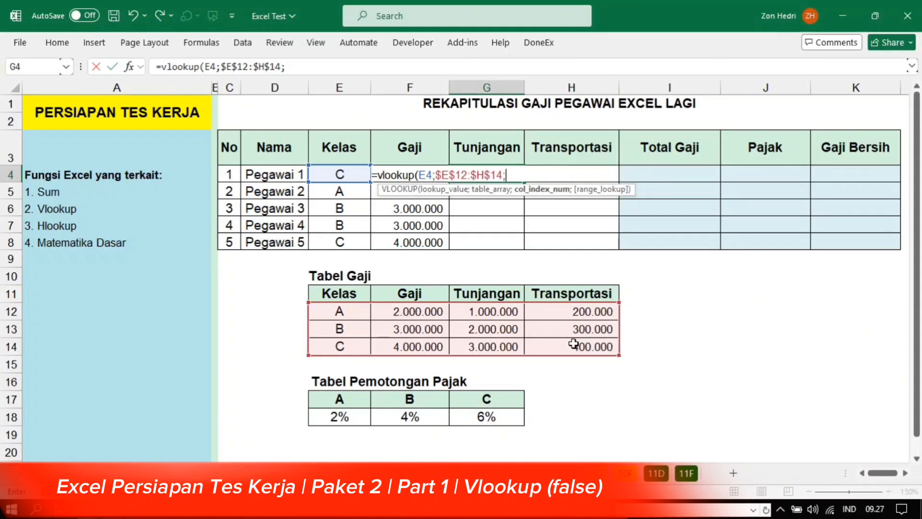
pyautogui.write('3;')
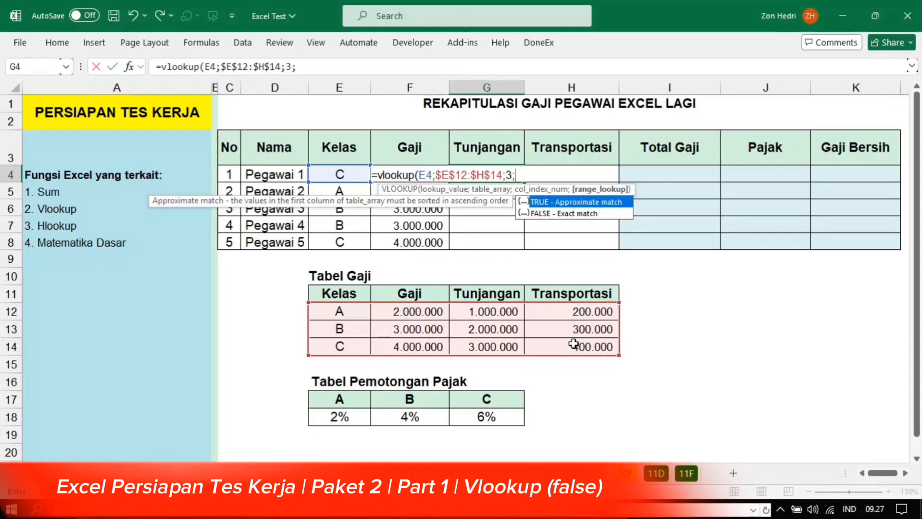
pyautogui.click(555, 223)
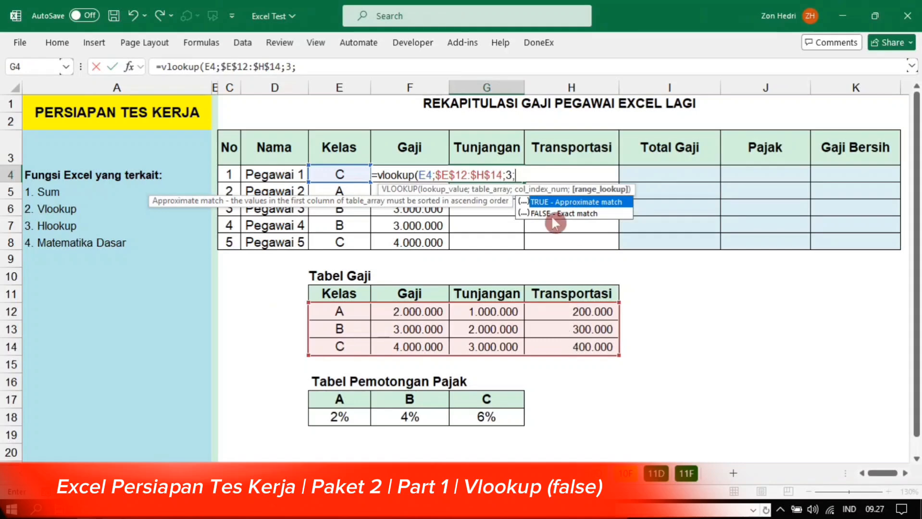
pyautogui.doubleClick(555, 223)
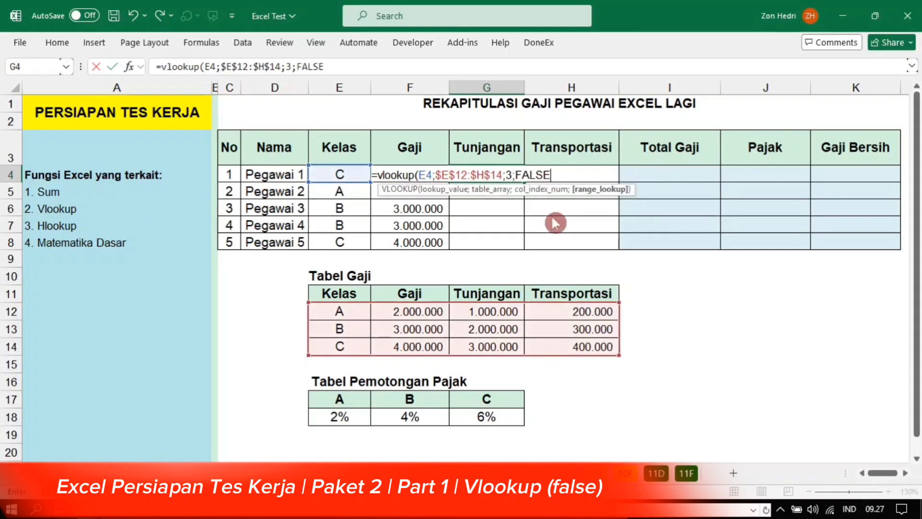
pyautogui.write(')')
pyautogui.press('Return')
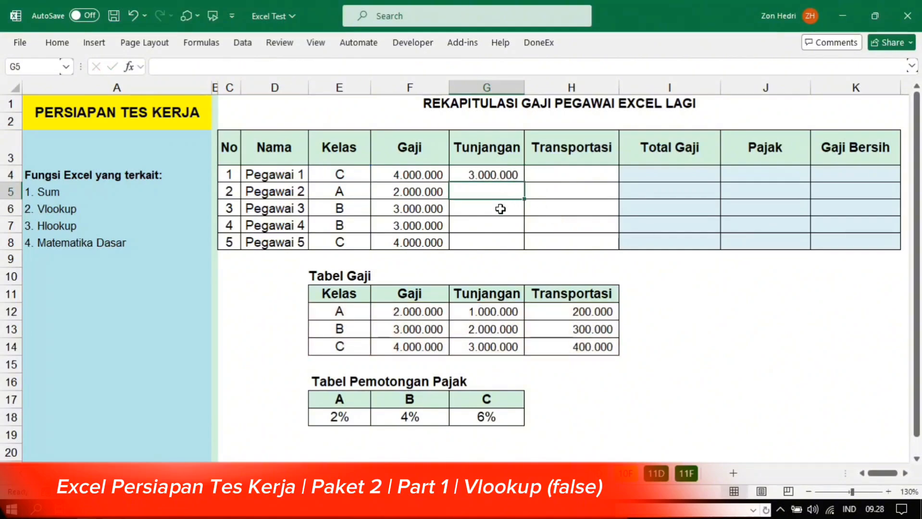
# Step: Check Pegawai 1's Tunjangan against class C in Tabel Gaji and fill the G4 formula down through G8
pyautogui.click(481, 175)
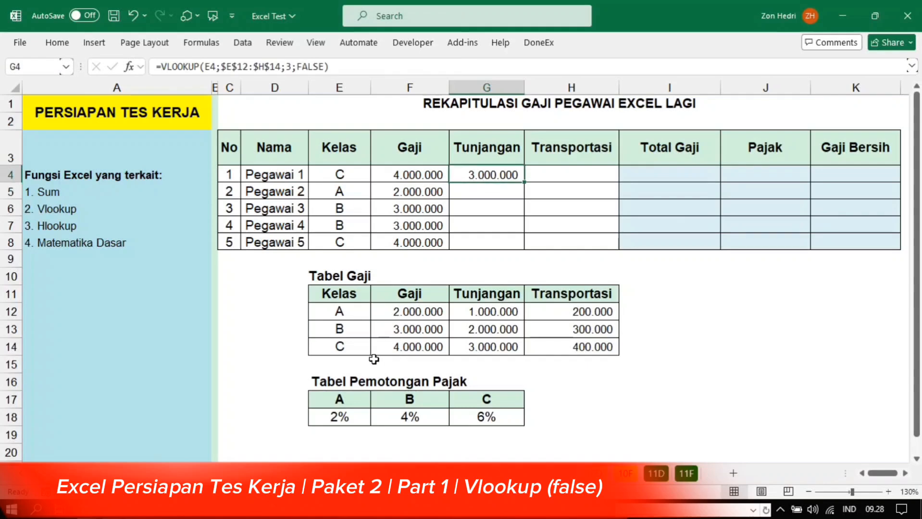
pyautogui.click(352, 351)
pyautogui.click(488, 347)
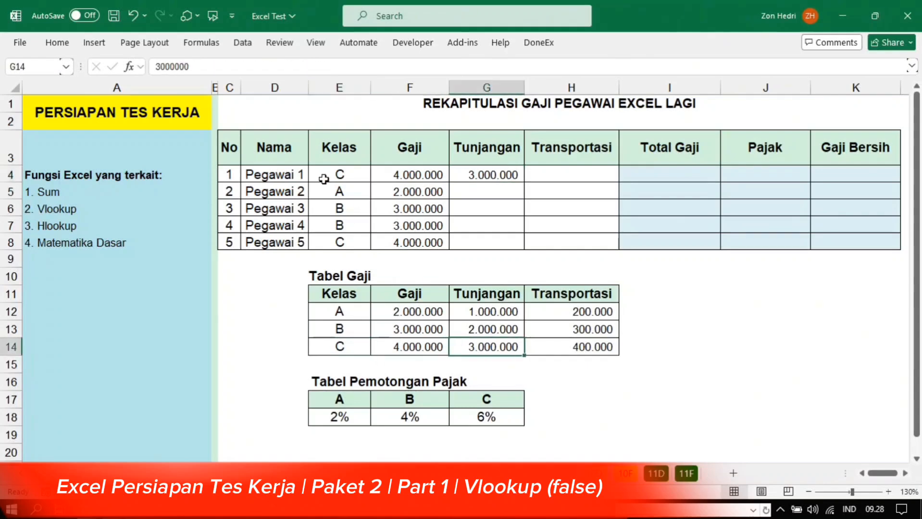
pyautogui.click(336, 172)
pyautogui.click(485, 176)
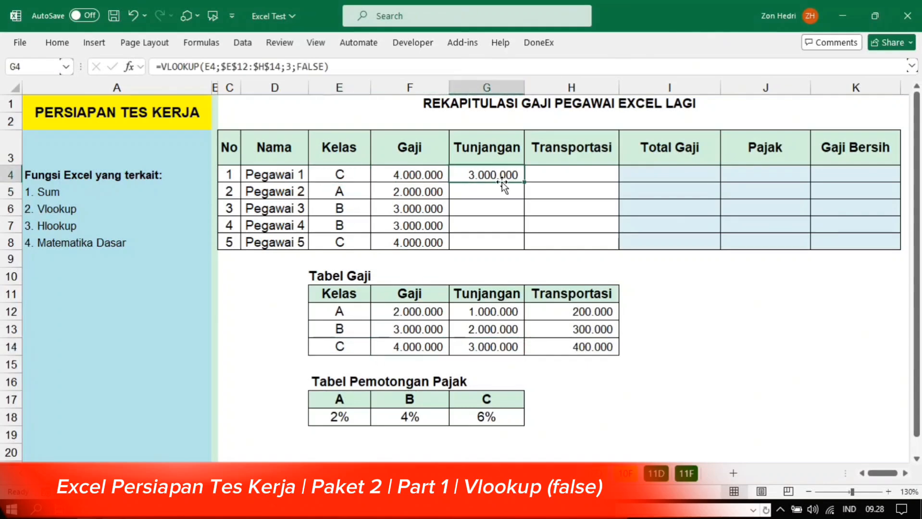
pyautogui.moveTo(524, 181); pyautogui.dragTo(520, 247)
pyautogui.click(519, 245)
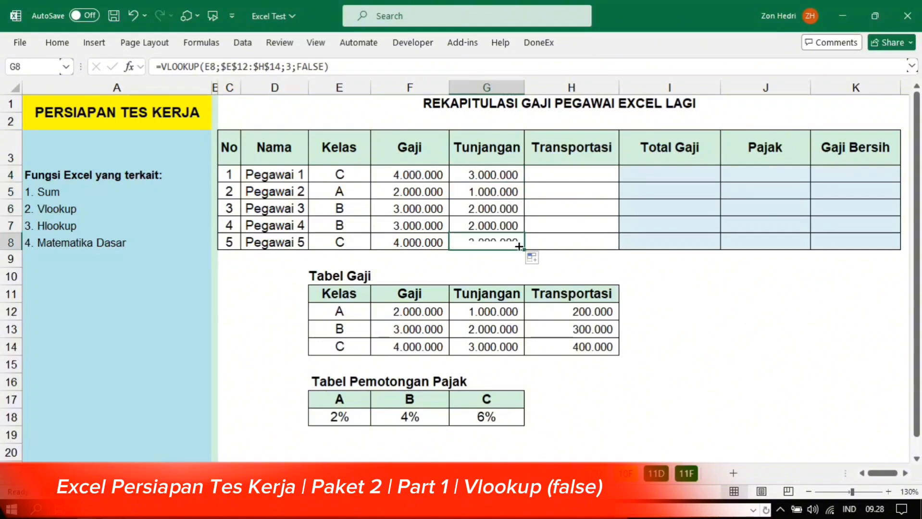
pyautogui.click(474, 171)
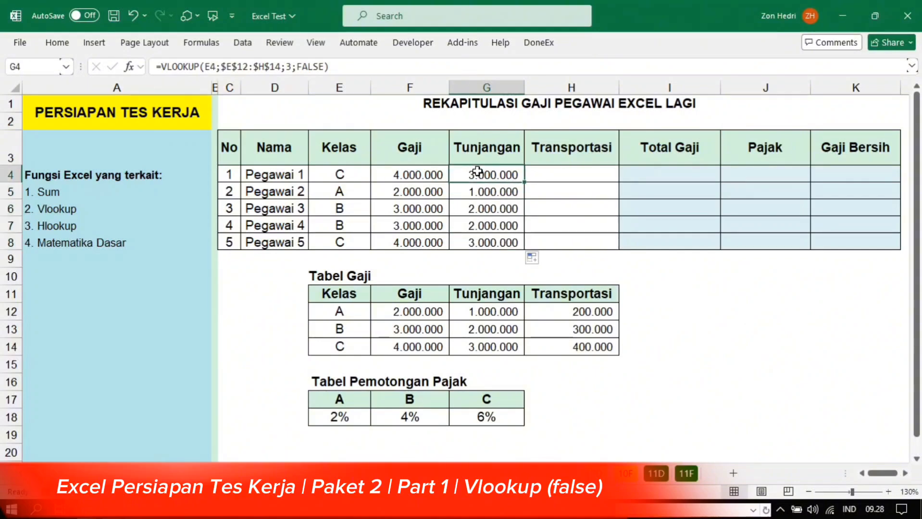
# Step: Start a VLOOKUP formula in H4 using E4 as the lookup value and the absolute table range $E$12:$H$14
pyautogui.click(552, 309)
pyautogui.click(550, 173)
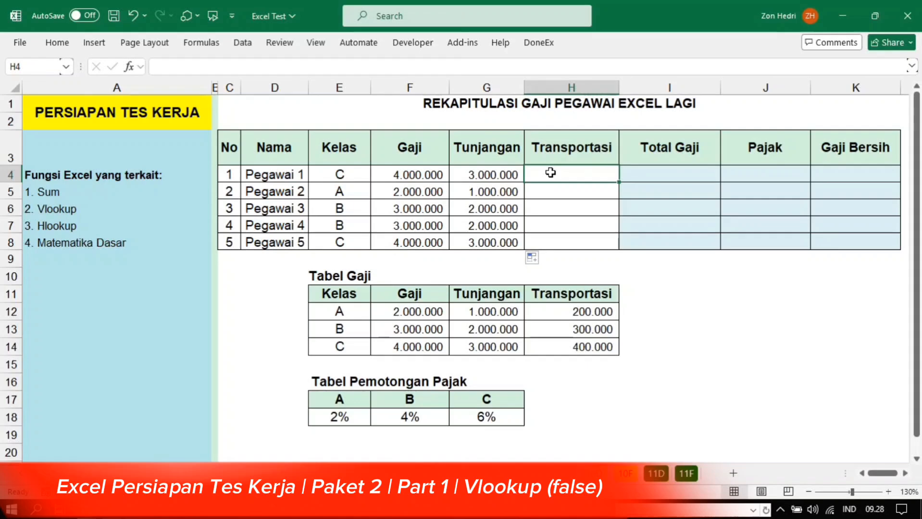
pyautogui.write('=vloo')
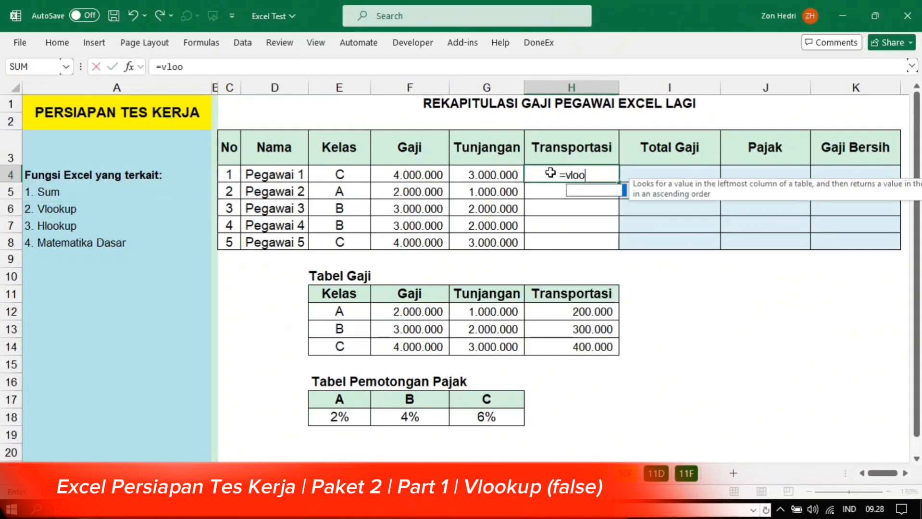
pyautogui.write('kup(')
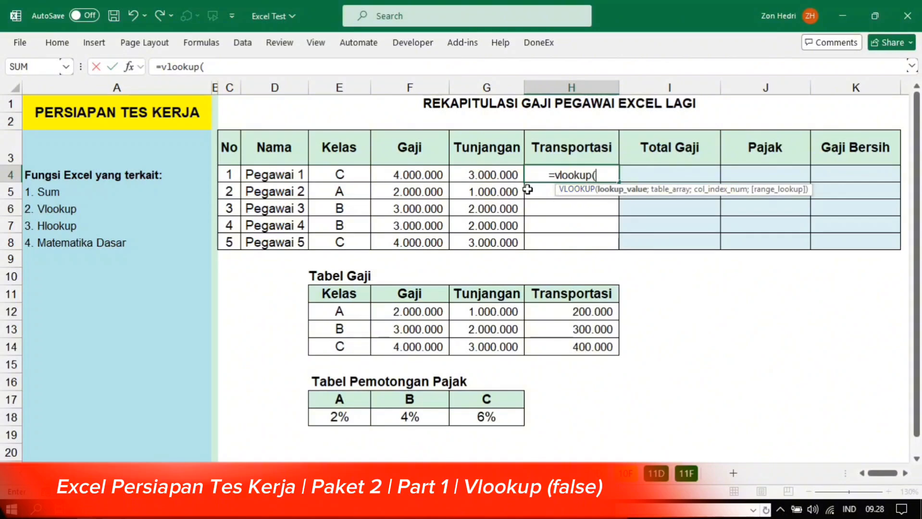
pyautogui.click(342, 175)
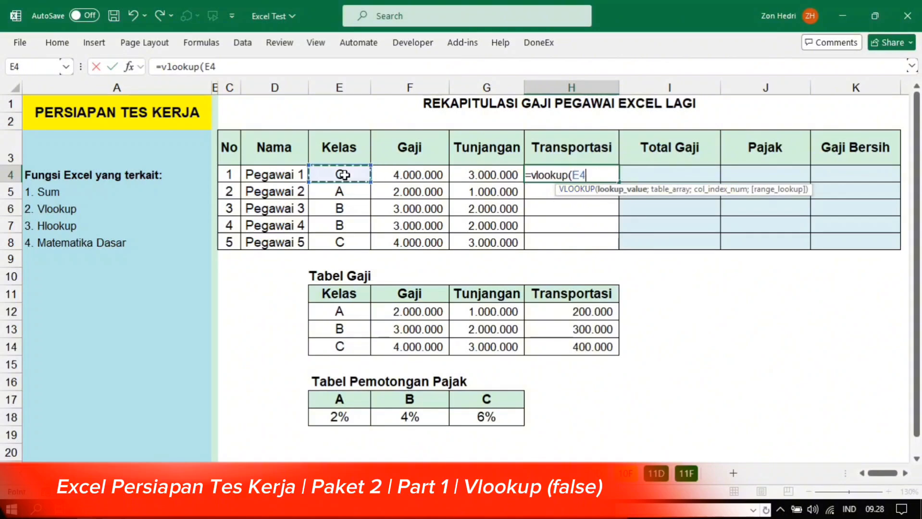
pyautogui.write(';')
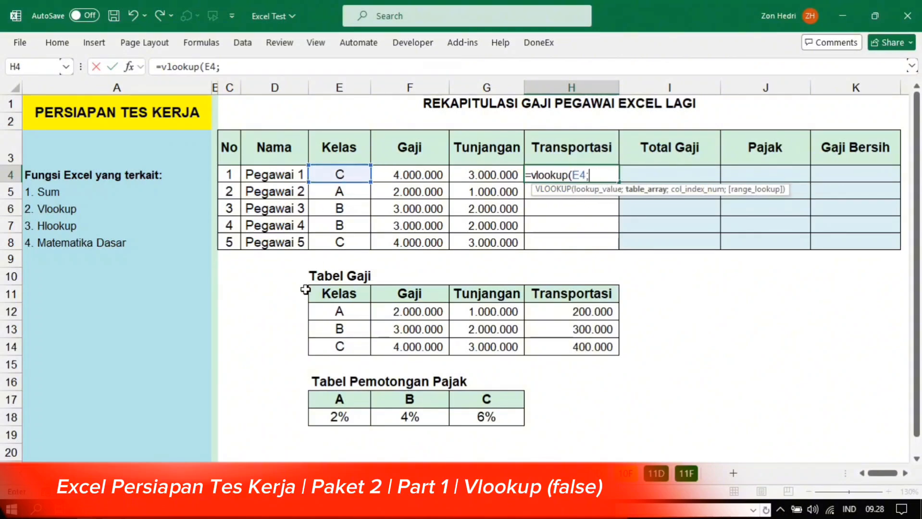
pyautogui.moveTo(330, 309); pyautogui.dragTo(544, 347)
pyautogui.press('F4')
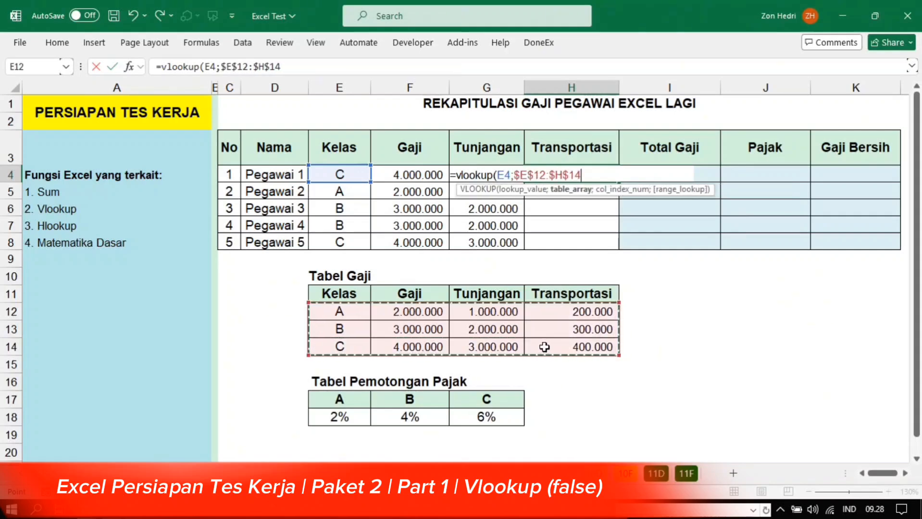
# Step: Finish the Transportasi lookup in H4 with column index 4 and 0 for an exact match, and enter it
pyautogui.write(';')
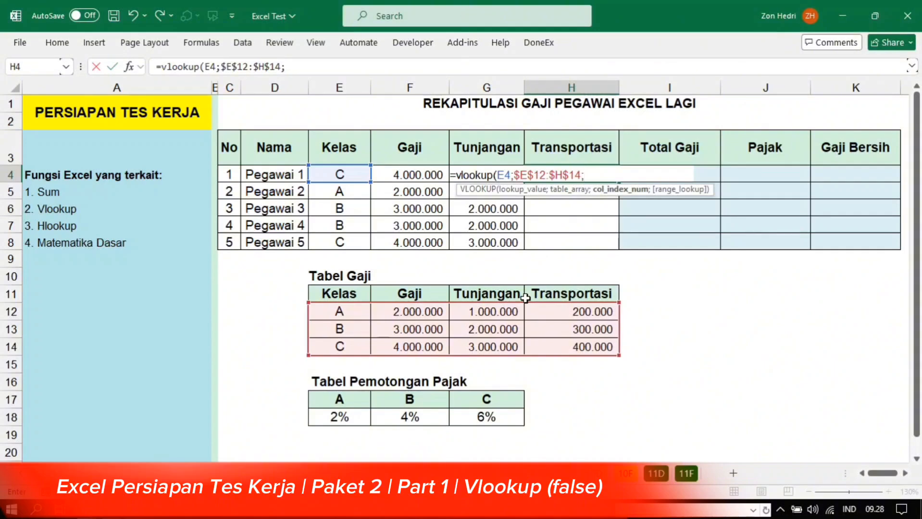
pyautogui.write('4;')
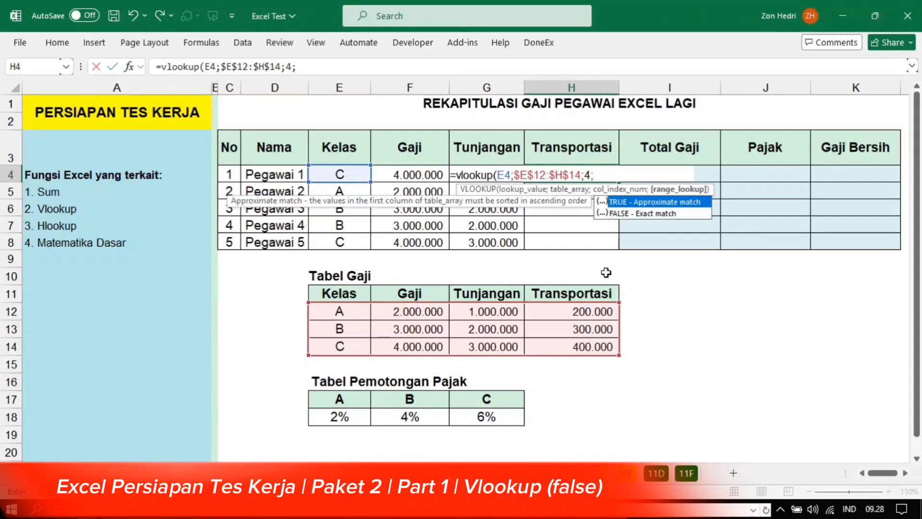
pyautogui.write('0)')
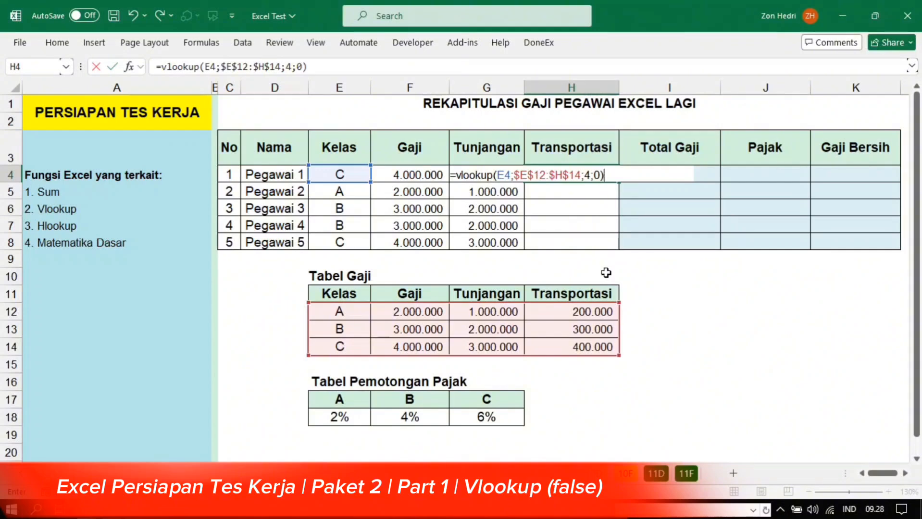
pyautogui.press('Return')
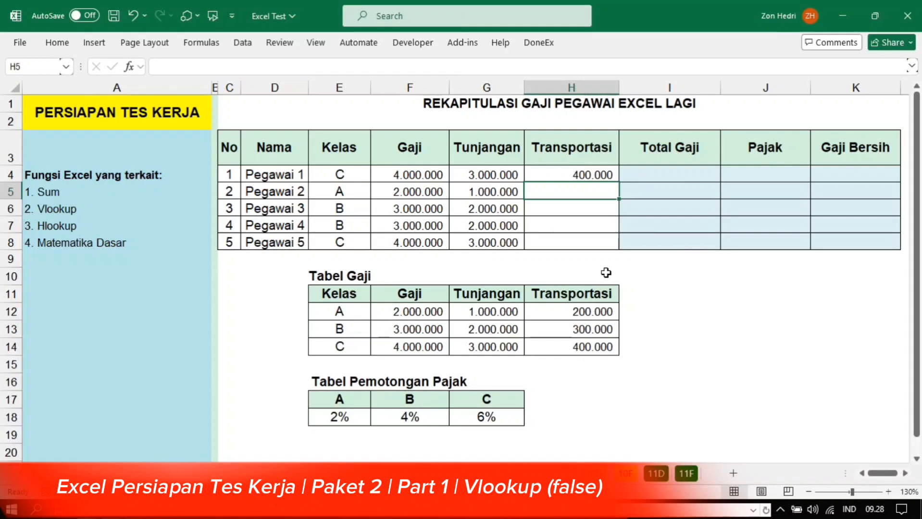
# Step: Check Pegawai 1's Transportasi against class C in Tabel Gaji and fill the H4 formula down through H8
pyautogui.click(362, 176)
pyautogui.click(553, 179)
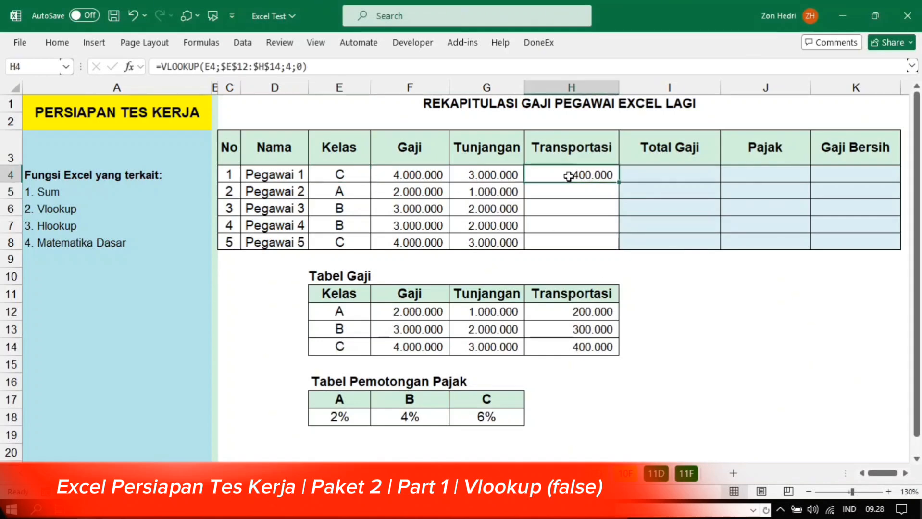
pyautogui.click(341, 347)
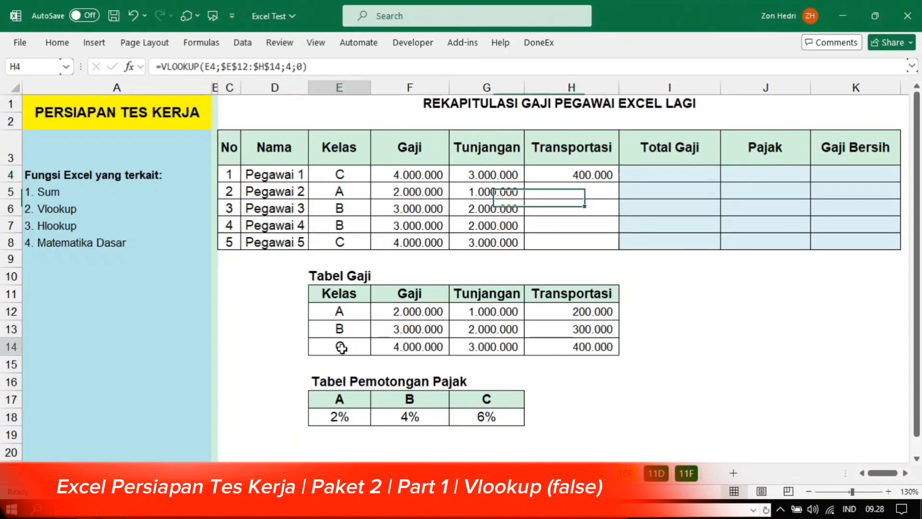
pyautogui.click(583, 347)
pyautogui.click(558, 176)
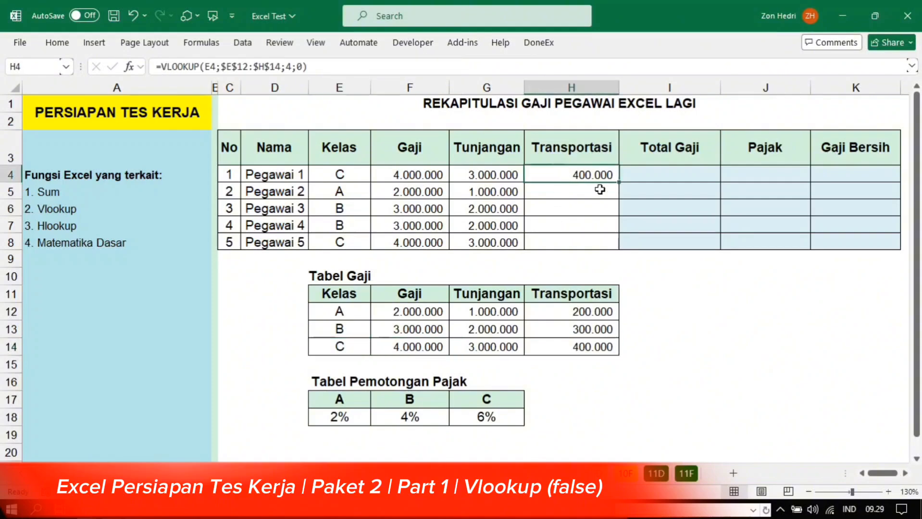
pyautogui.moveTo(620, 184); pyautogui.dragTo(613, 249)
pyautogui.click(736, 286)
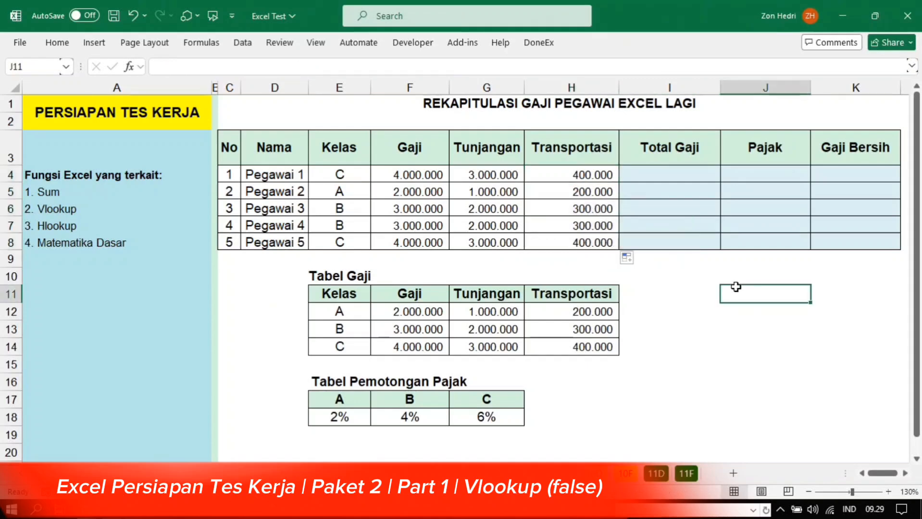
# Step: Compare the VLOOKUP formulas in the Gaji, Tunjangan and Transportasi cells F4, G4 and H4
pyautogui.click(471, 174)
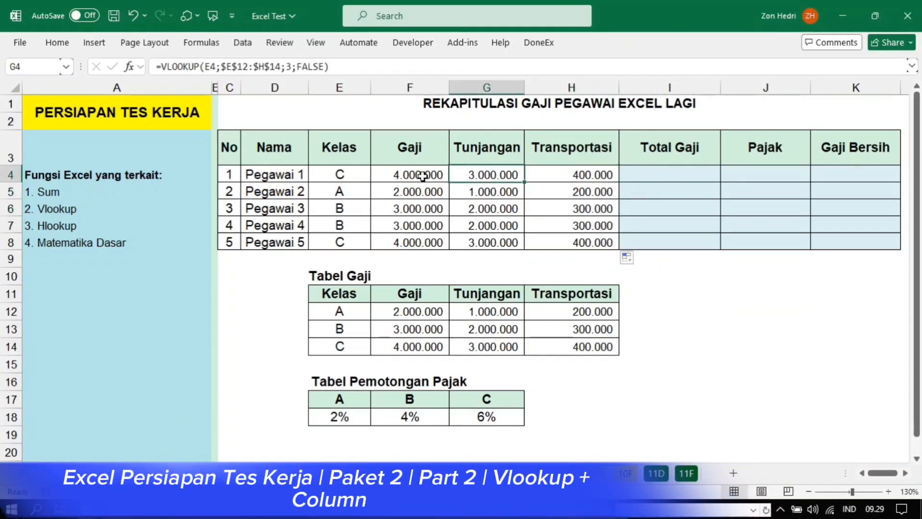
pyautogui.click(401, 177)
pyautogui.click(479, 188)
pyautogui.click(552, 182)
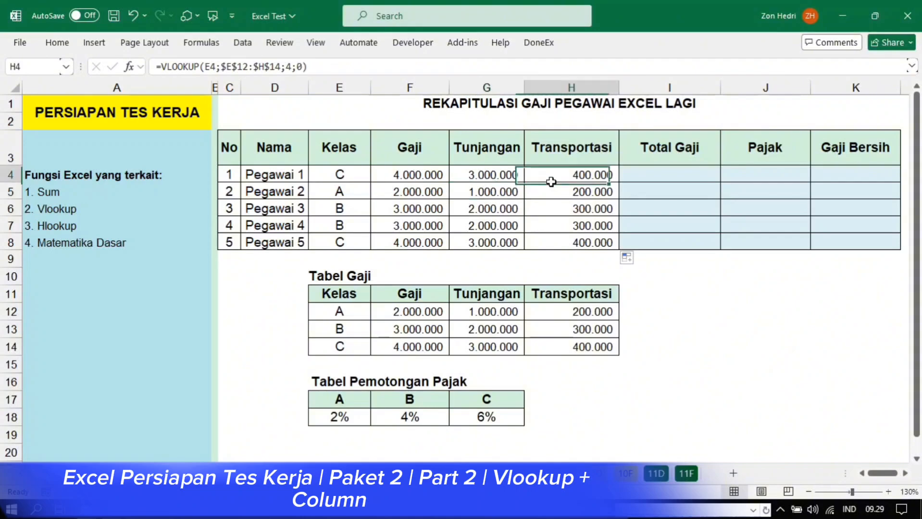
pyautogui.click(417, 176)
pyautogui.click(495, 175)
pyautogui.click(579, 176)
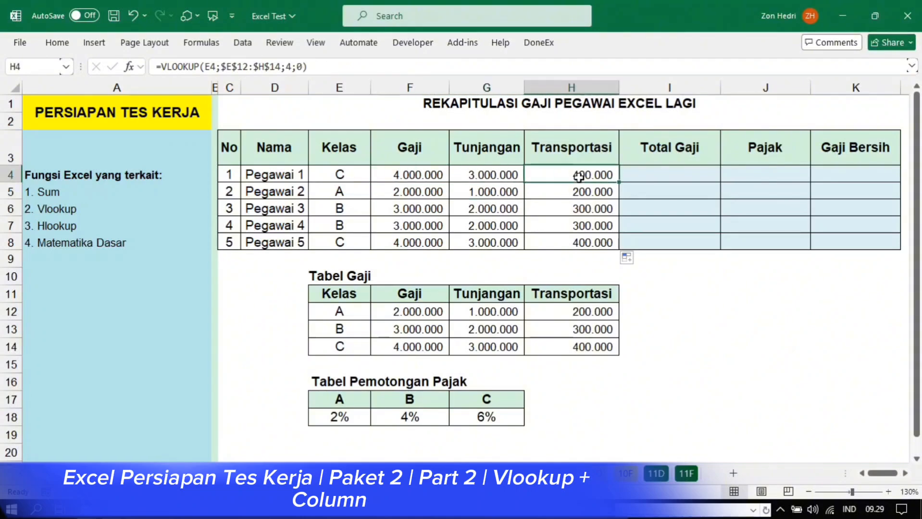
pyautogui.click(499, 192)
pyautogui.click(417, 176)
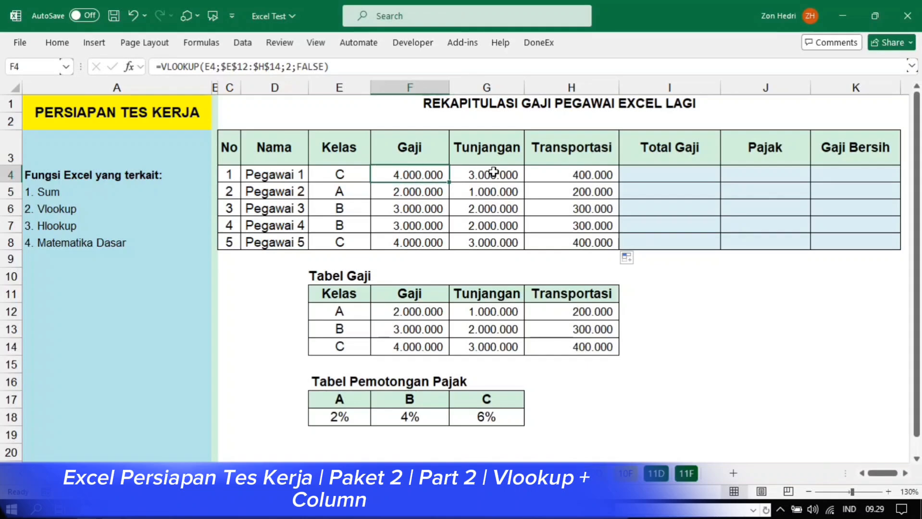
# Step: Clear the Gaji, Tunjangan and Transportasi formulas for all five employees in F4:H8
pyautogui.click(591, 177)
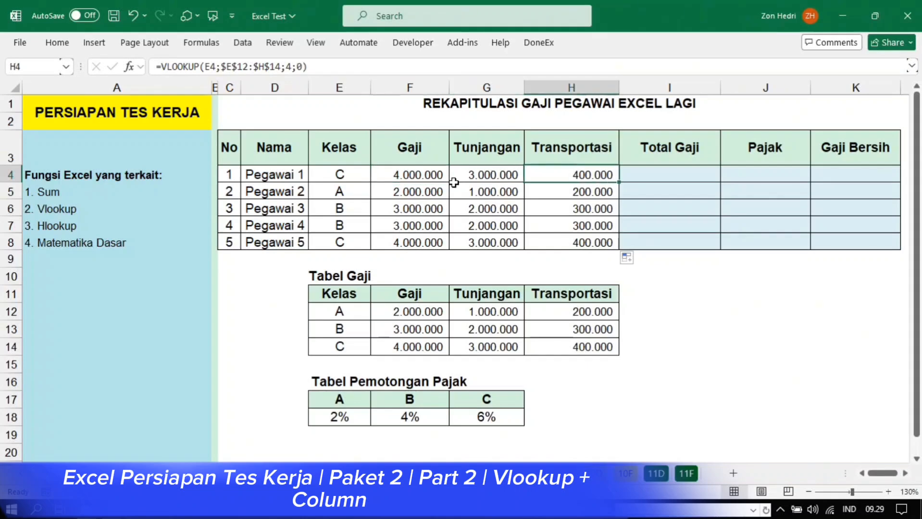
pyautogui.moveTo(414, 174); pyautogui.dragTo(583, 240)
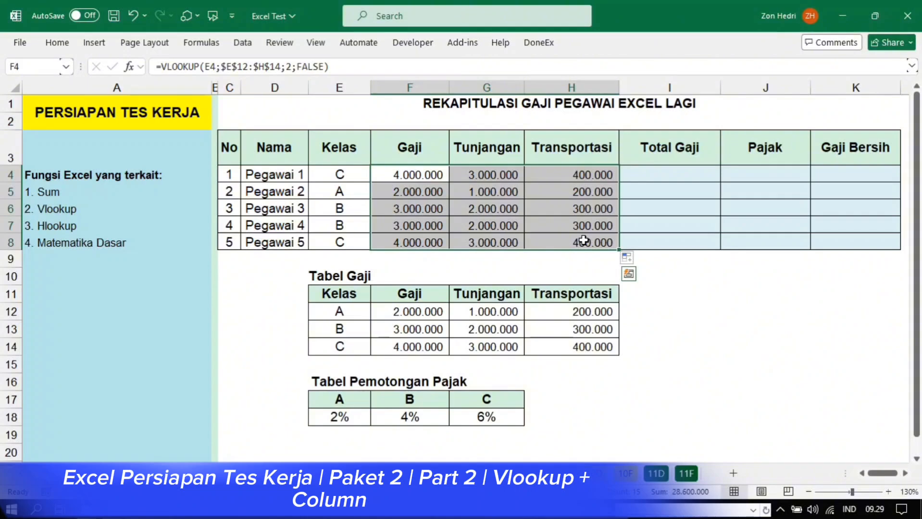
pyautogui.press('Delete')
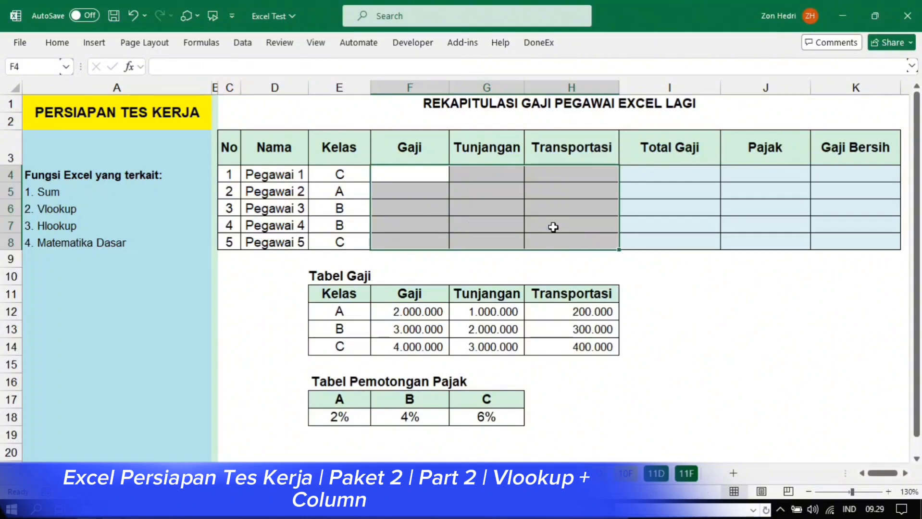
# Step: Start a VLOOKUP formula in F4 with Pegawai 1's class in E4 as the lookup value
pyautogui.click(396, 176)
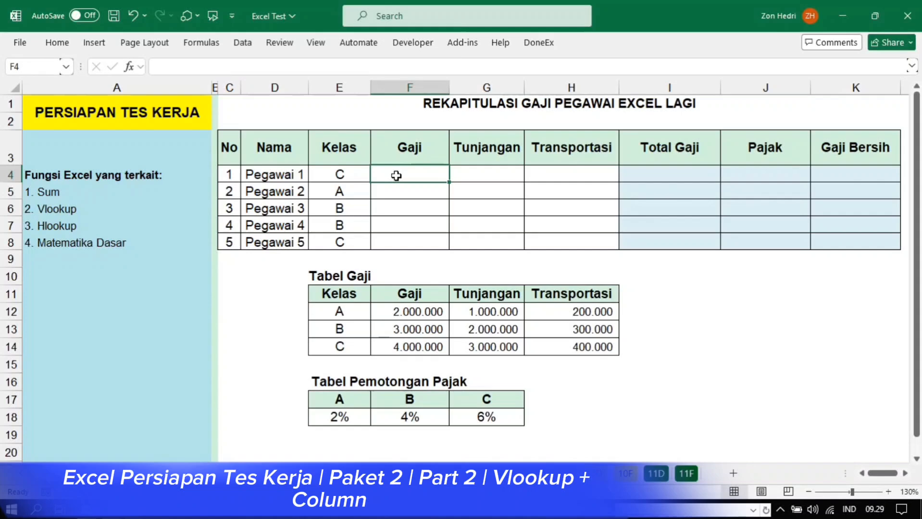
pyautogui.write('=')
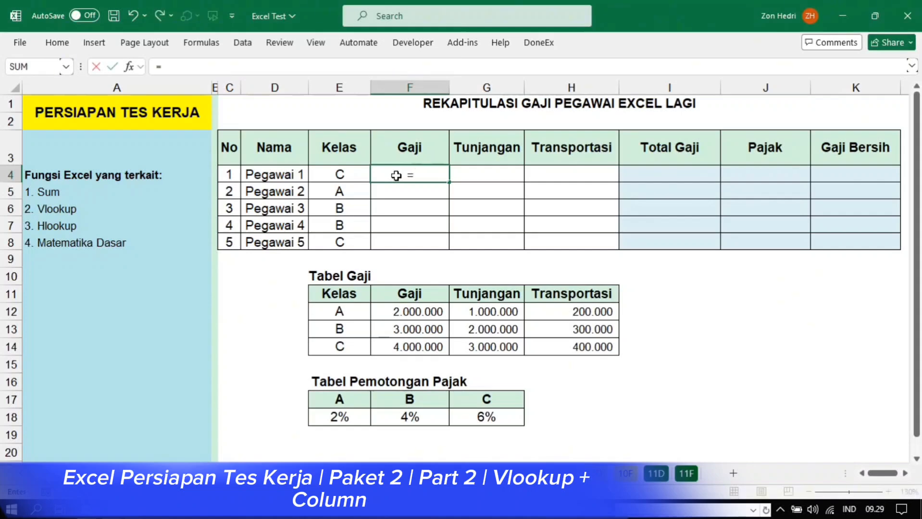
pyautogui.write('vl')
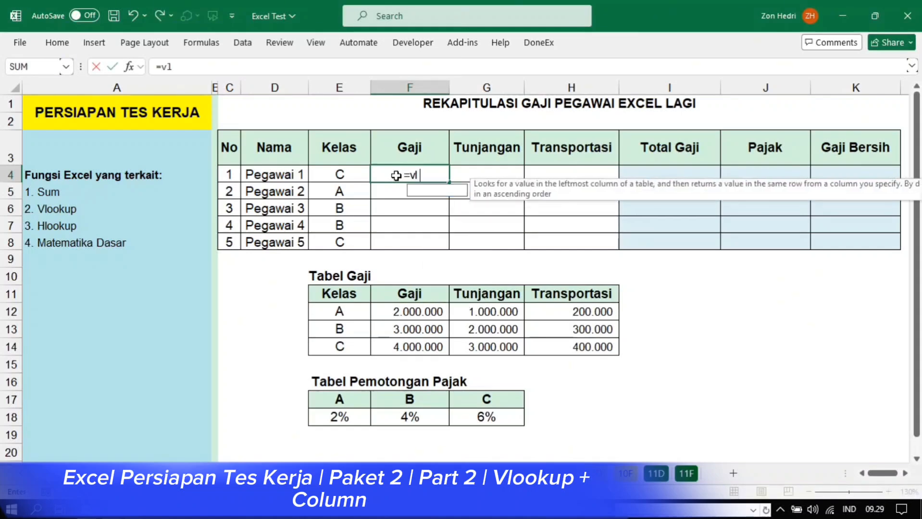
pyautogui.write('ookup(')
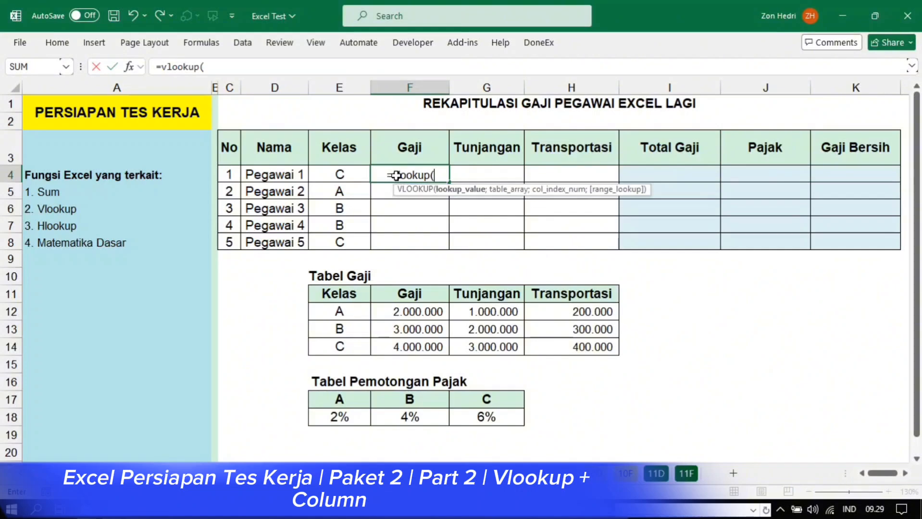
pyautogui.click(333, 176)
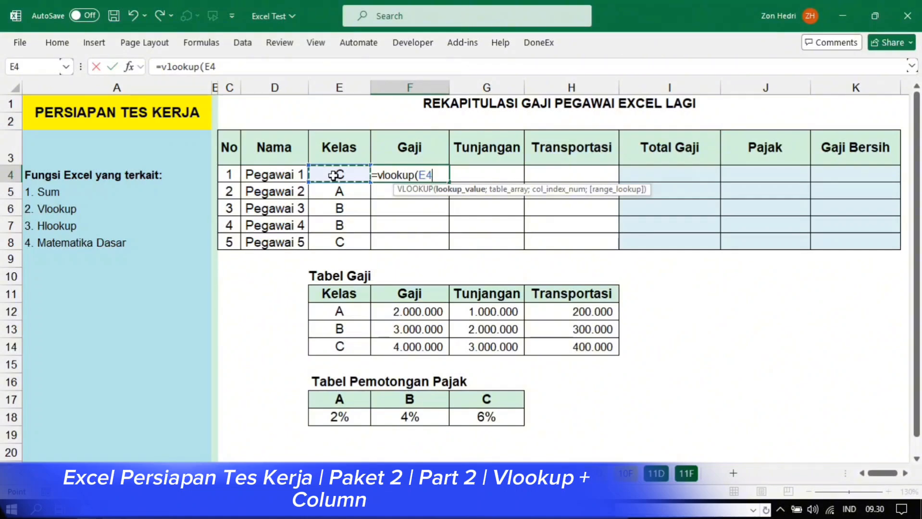
# Step: Lock only the column of the lookup value as $E4 and continue to the table array argument
pyautogui.click(426, 175)
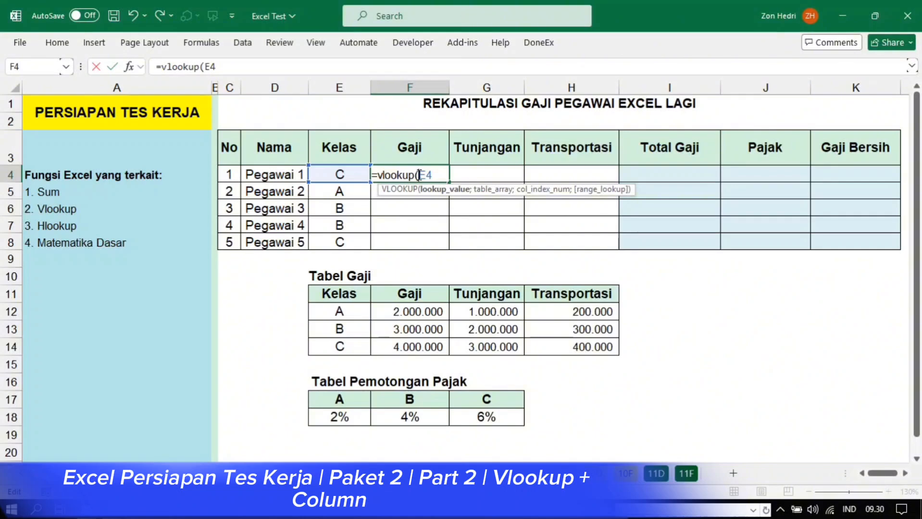
pyautogui.write('$')
pyautogui.press('Left')
pyautogui.press('Left')
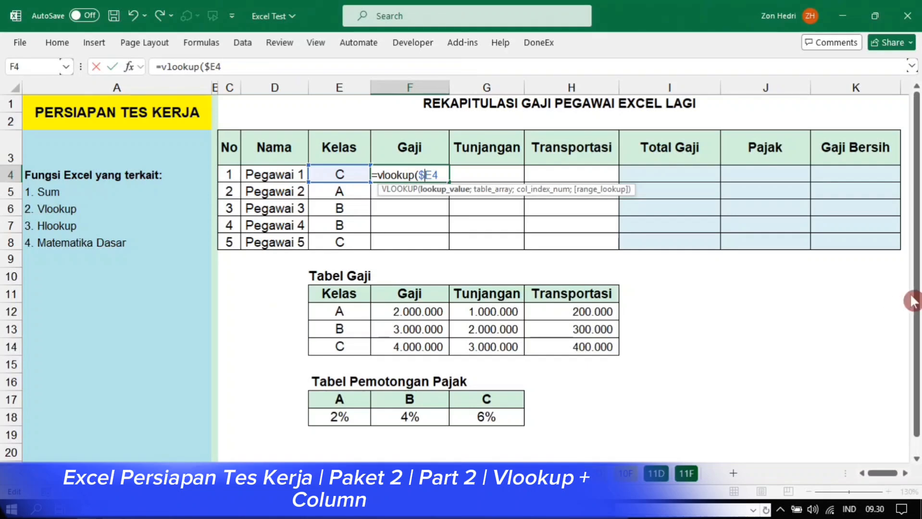
pyautogui.click(433, 176)
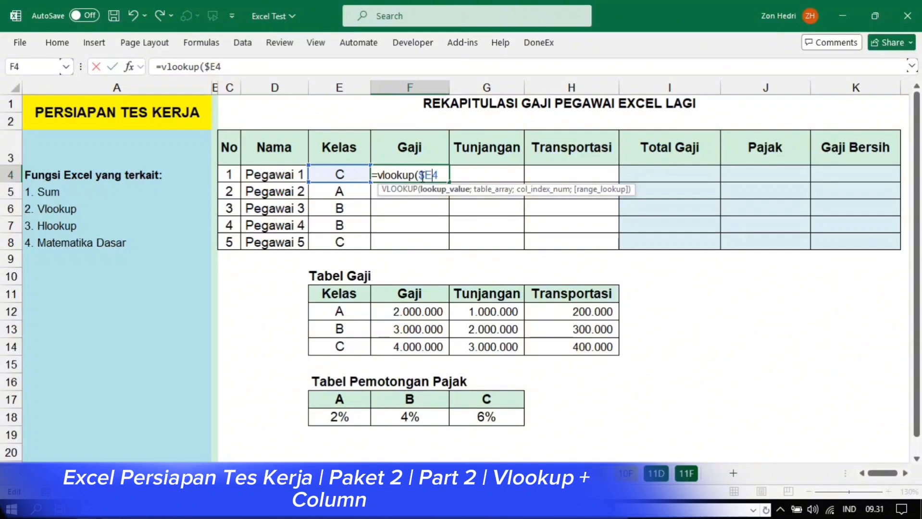
pyautogui.write('$')
pyautogui.press('BackSpace')
pyautogui.write(';')
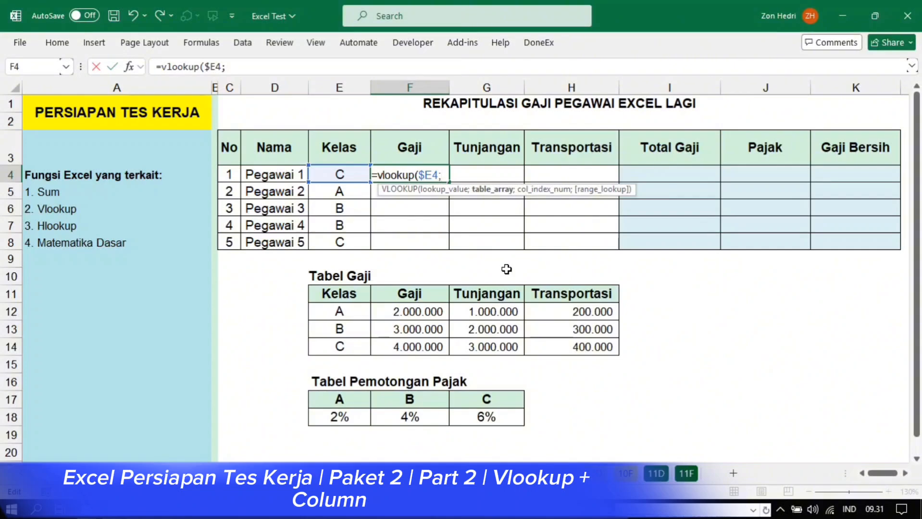
# Step: Set the table array to the Tabel Gaji data as the absolute range $E$12:$H$14
pyautogui.click(331, 316)
pyautogui.moveTo(330, 315); pyautogui.dragTo(555, 339)
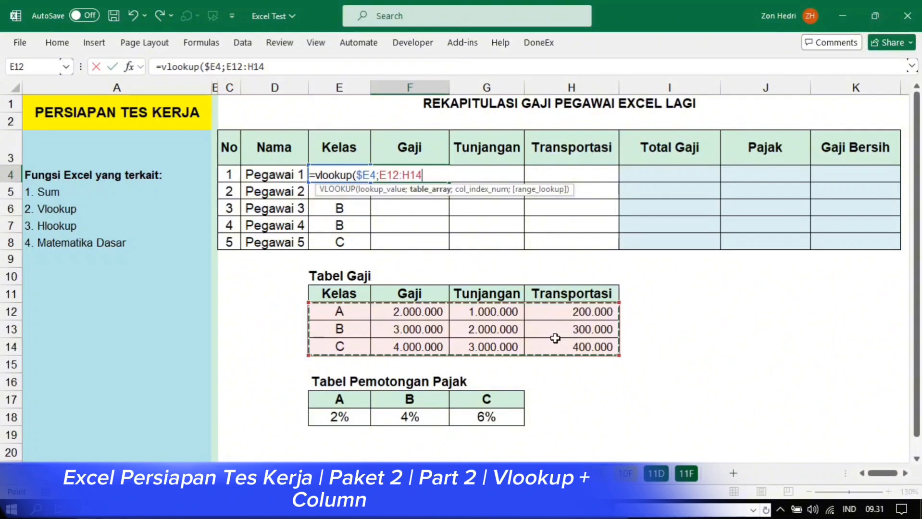
pyautogui.press('F4')
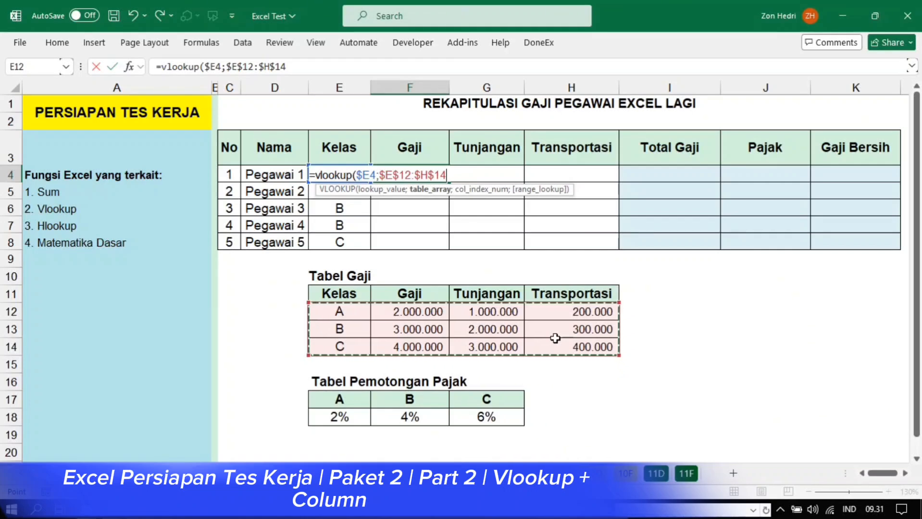
# Step: Use COLUMN(B2) as the column index argument of the F4 VLOOKUP instead of a fixed number
pyautogui.write(';2')
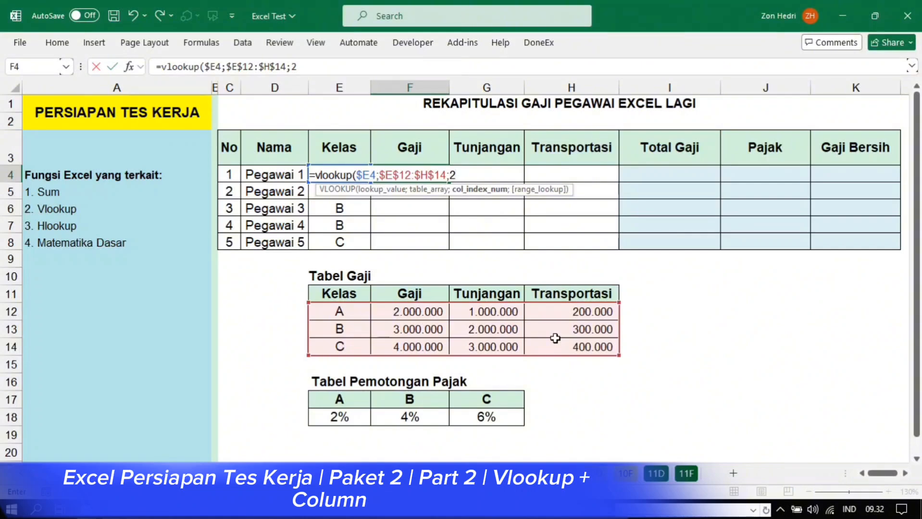
pyautogui.press('BackSpace')
pyautogui.write('c')
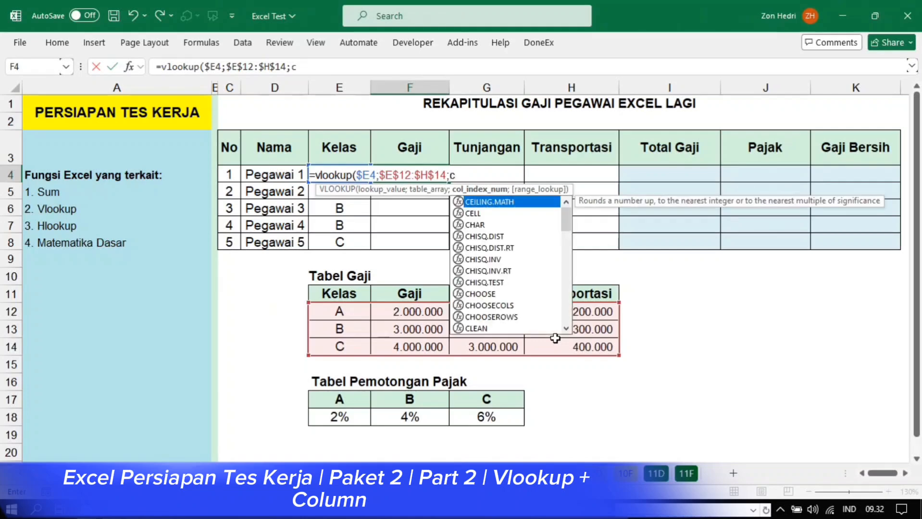
pyautogui.write('o')
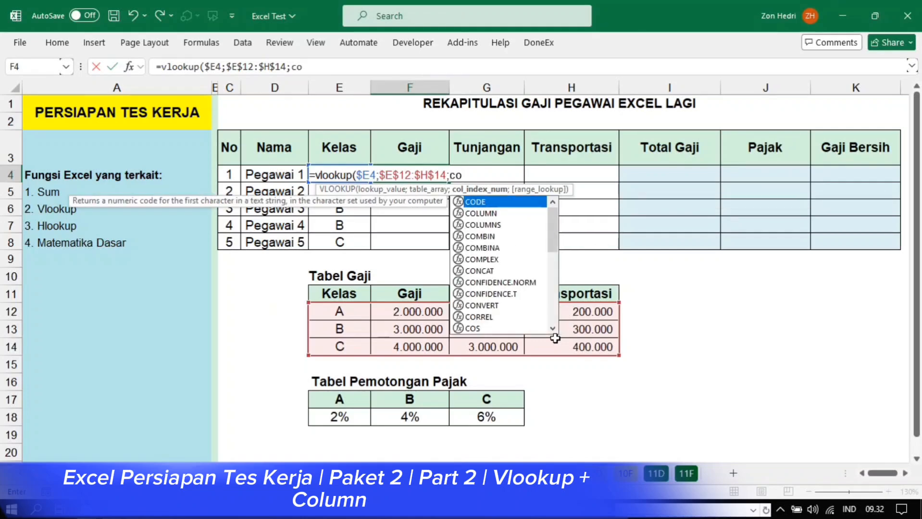
pyautogui.write('lumn(')
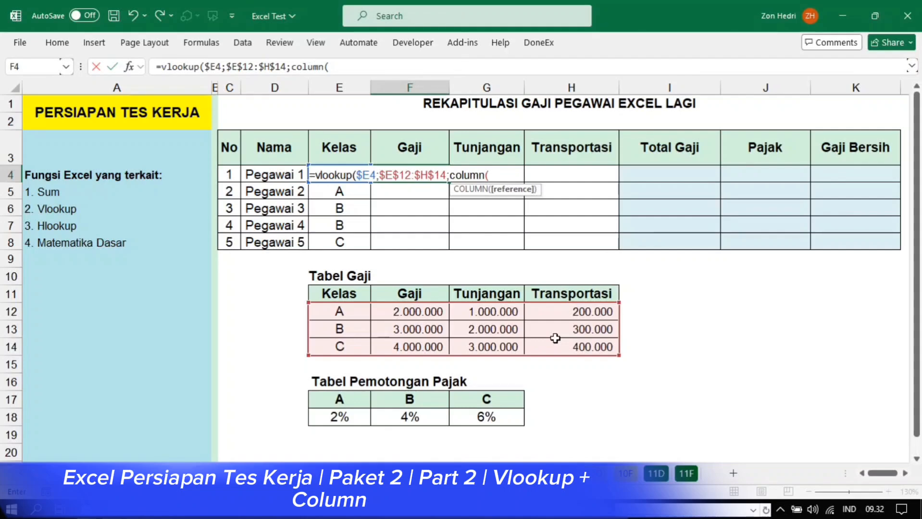
pyautogui.click(127, 121)
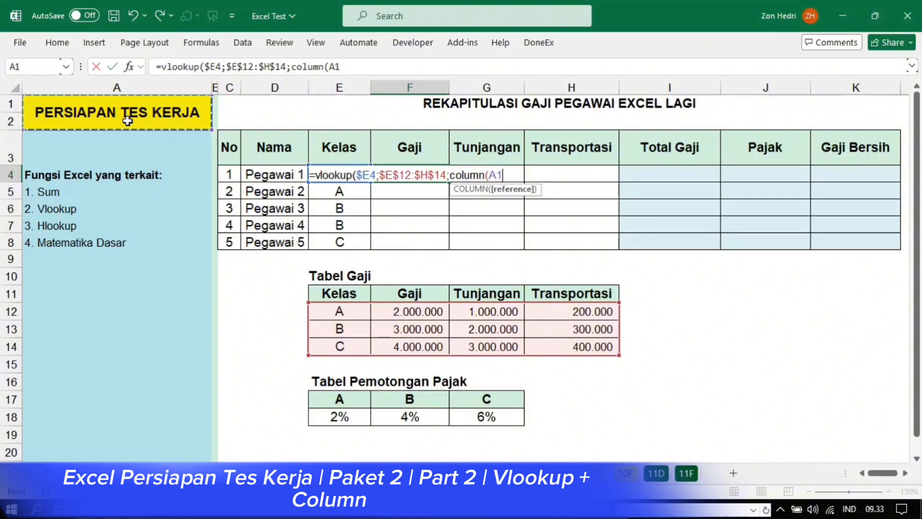
pyautogui.press('BackSpace')
pyautogui.press('BackSpace')
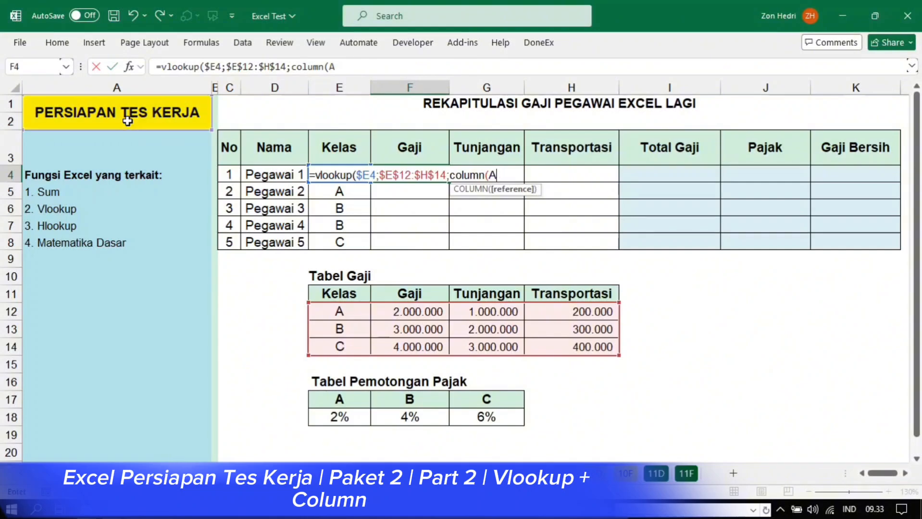
pyautogui.write('b2')
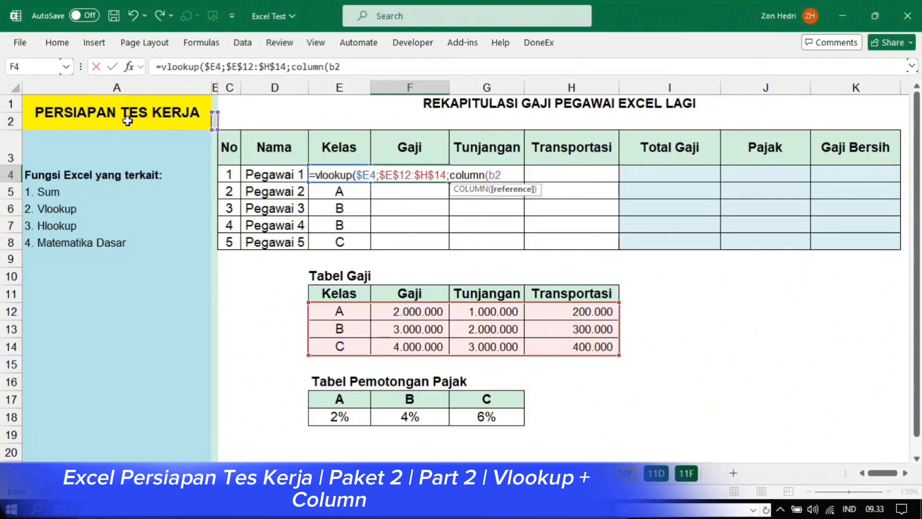
pyautogui.write(')')
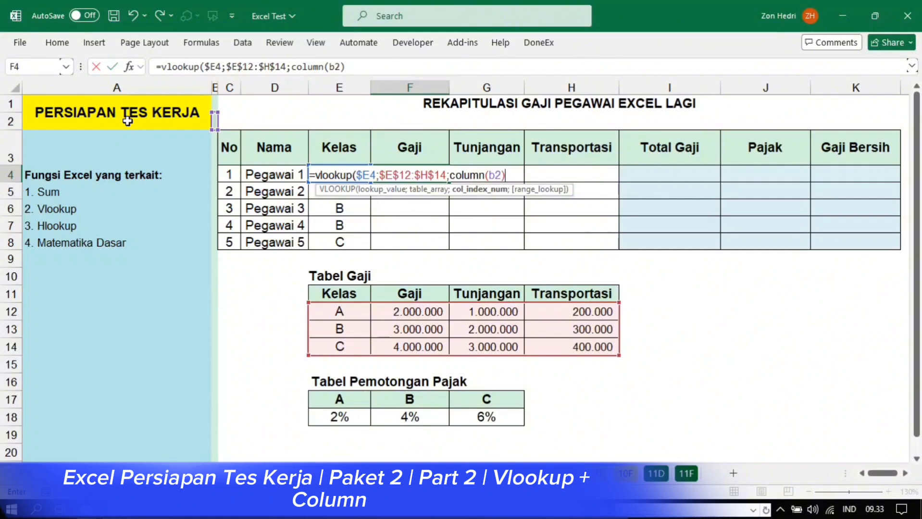
# Step: Finish the F4 formula with FALSE for an exact match and enter it
pyautogui.write(';')
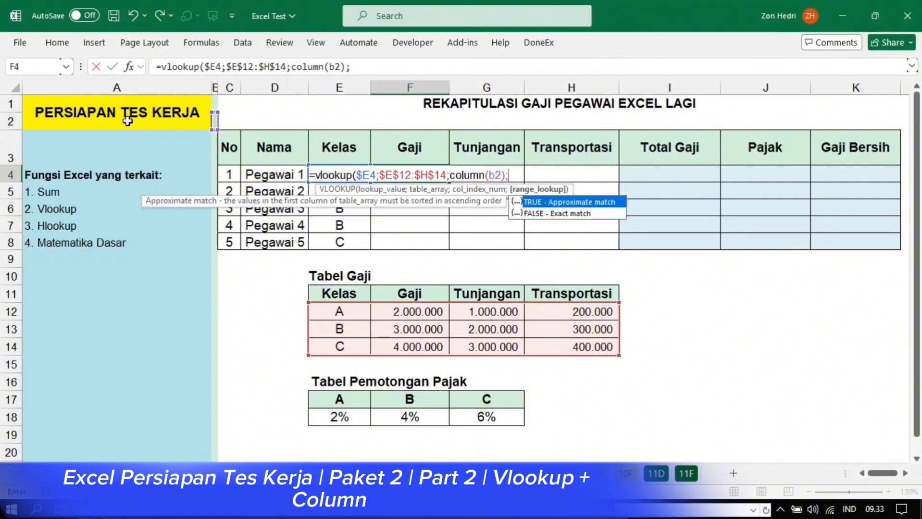
pyautogui.doubleClick(537, 215)
pyautogui.write(')')
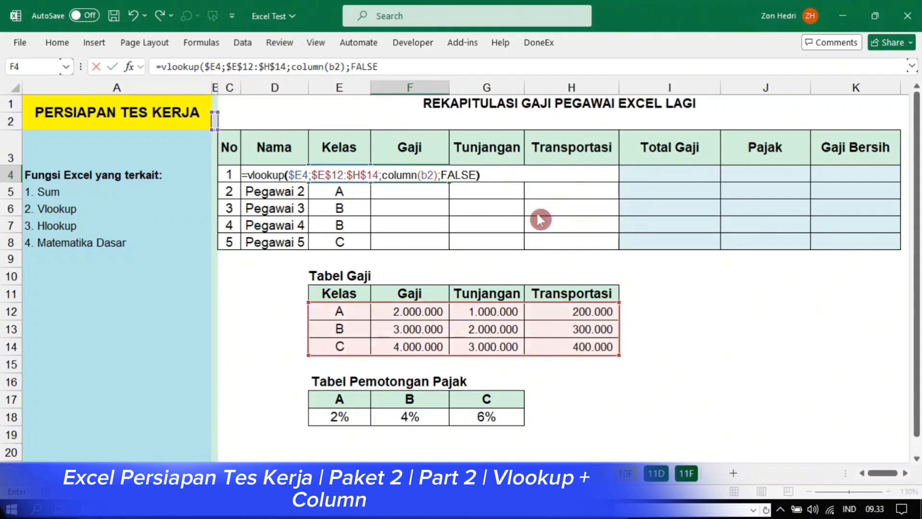
pyautogui.press('Return')
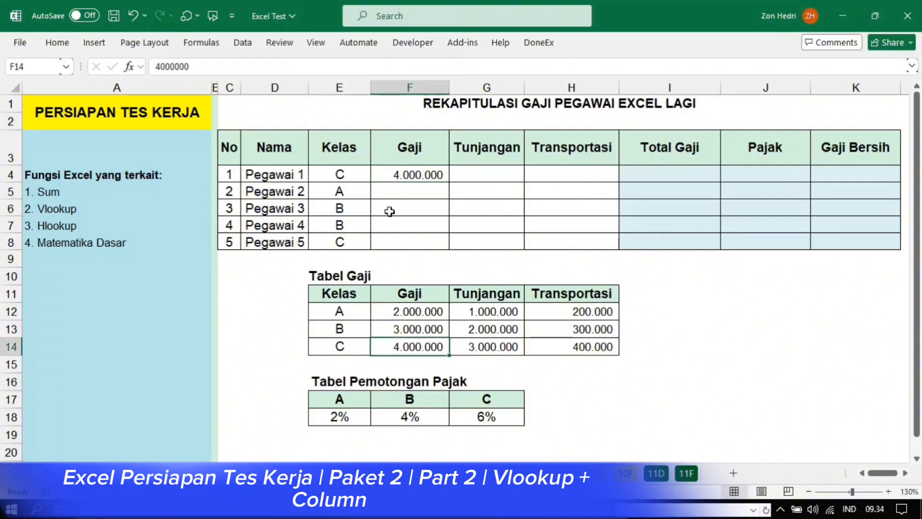
# Step: Fill the F4 formula across to G4 and check Pegawai 1's Tunjangan against class C in Tabel Gaji
pyautogui.click(397, 175)
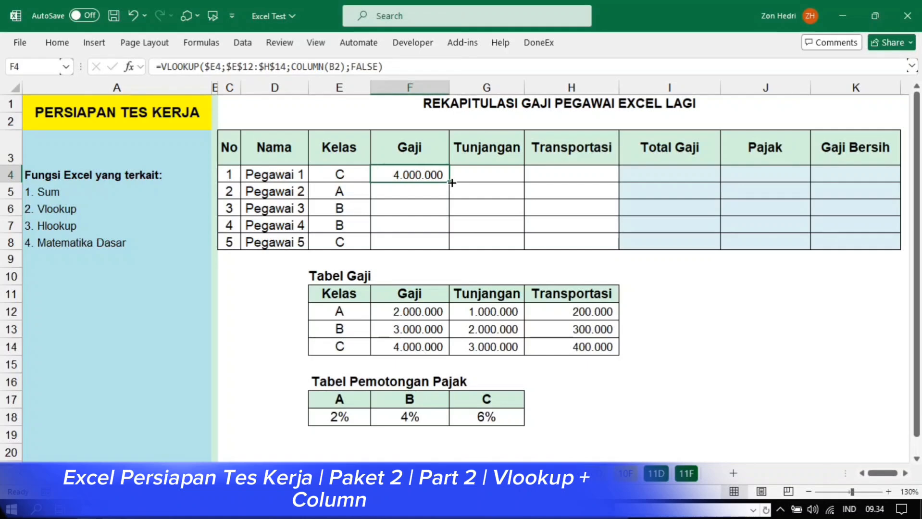
pyautogui.moveTo(452, 182); pyautogui.dragTo(503, 181)
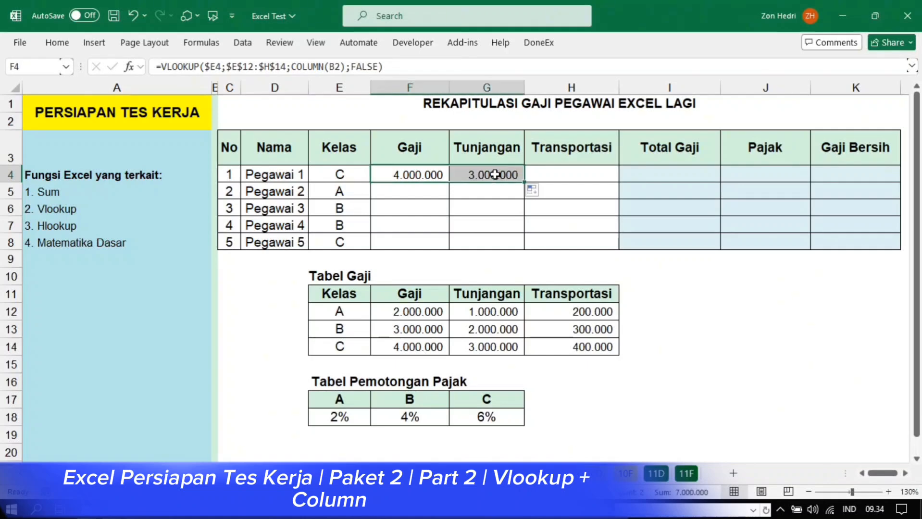
pyautogui.click(495, 174)
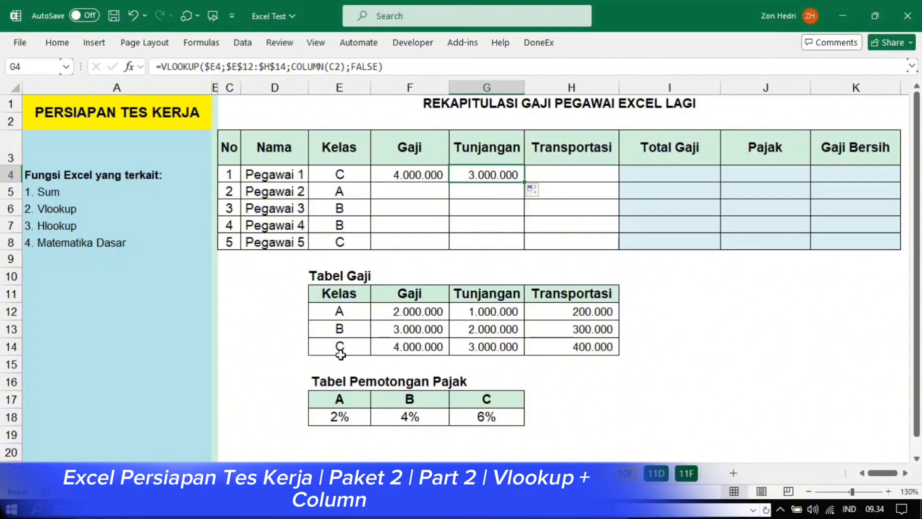
pyautogui.moveTo(339, 347); pyautogui.dragTo(478, 346)
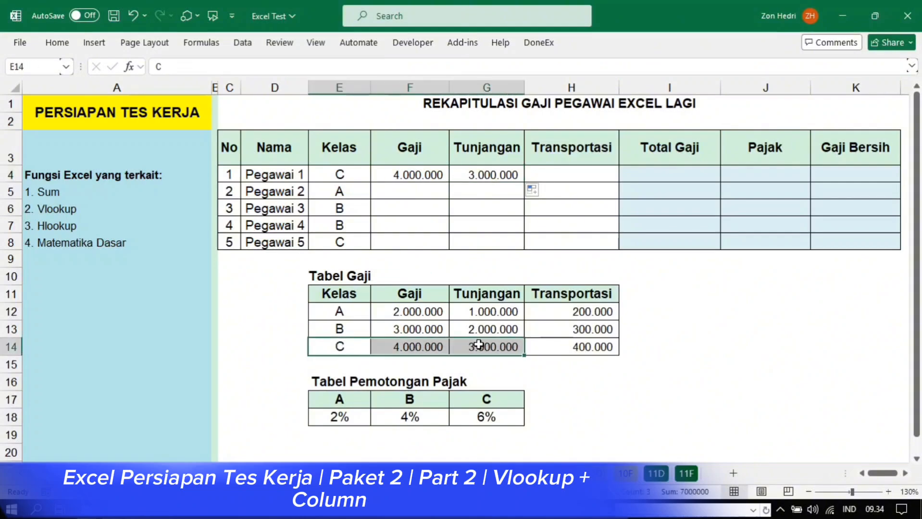
pyautogui.click(495, 347)
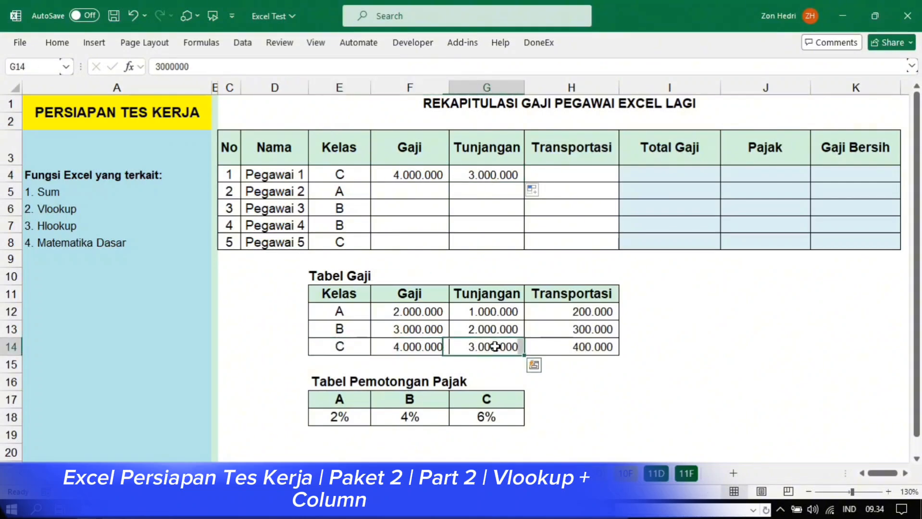
pyautogui.click(480, 173)
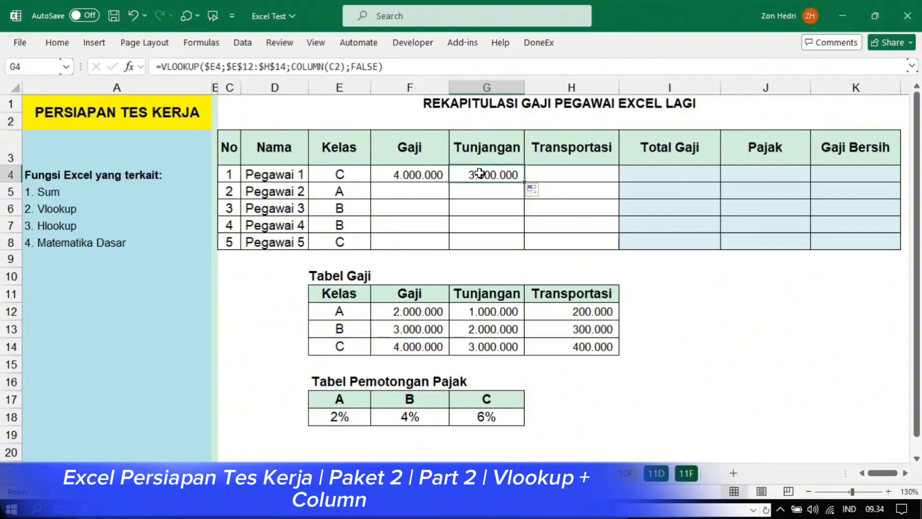
# Step: Inspect the COLUMN reference in the G4 formula, then fill the formula across to the Transportasi cell H4
pyautogui.doubleClick(521, 175)
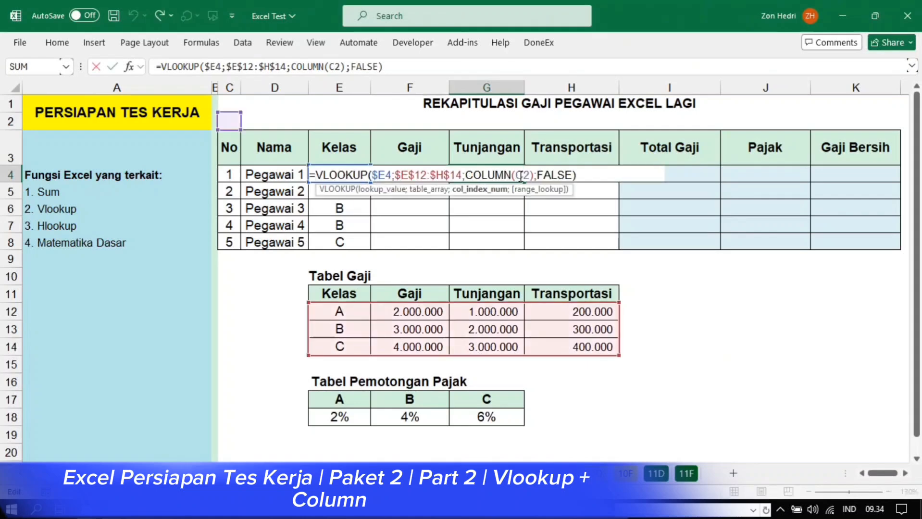
pyautogui.click(521, 176)
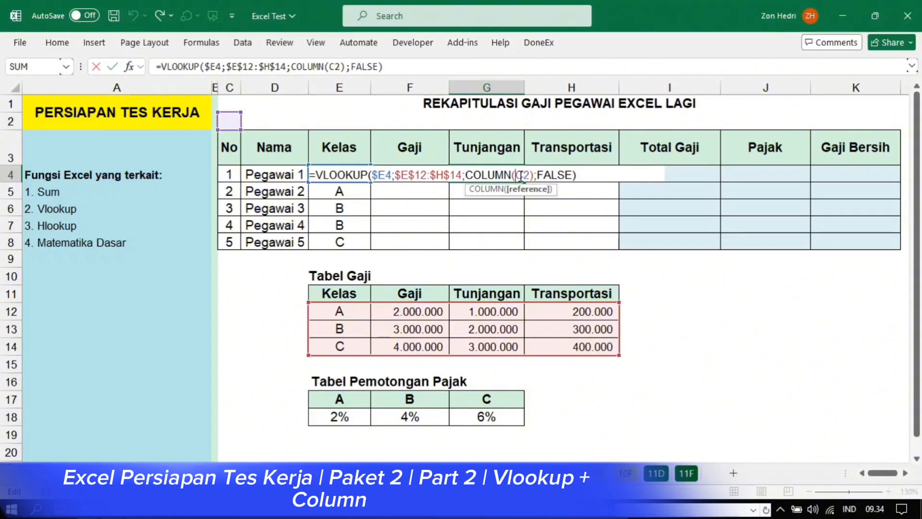
pyautogui.hotkey('ctrl', 'Return')
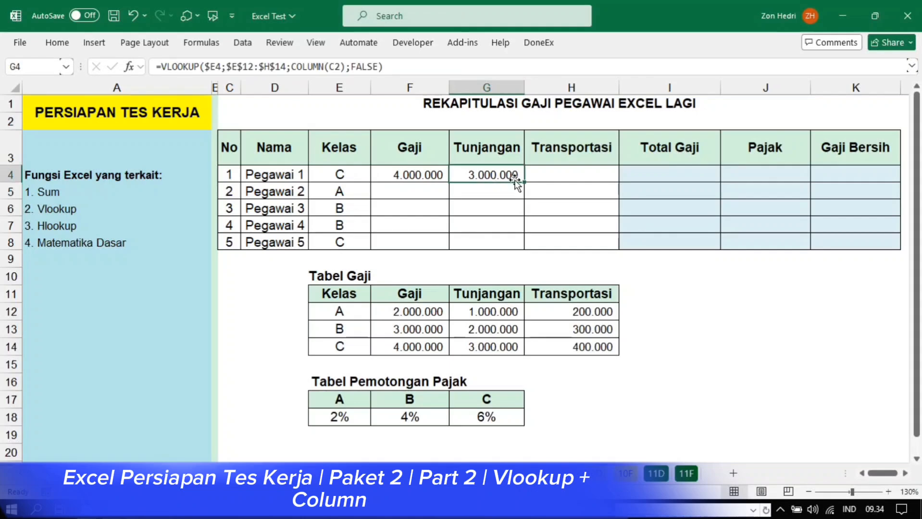
pyautogui.moveTo(524, 182); pyautogui.dragTo(591, 185)
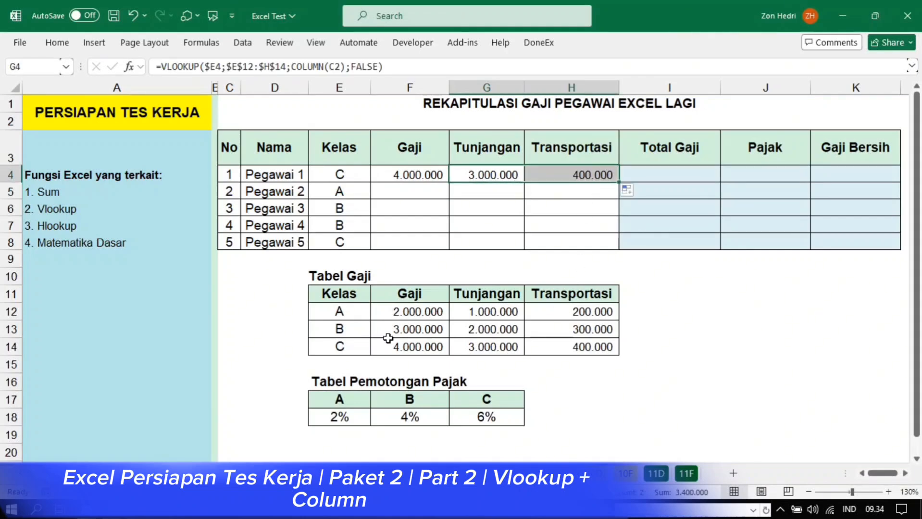
# Step: Check class C's Transportasi in Tabel Gaji and inspect the COLUMN(D2) argument of the H4 formula
pyautogui.click(352, 346)
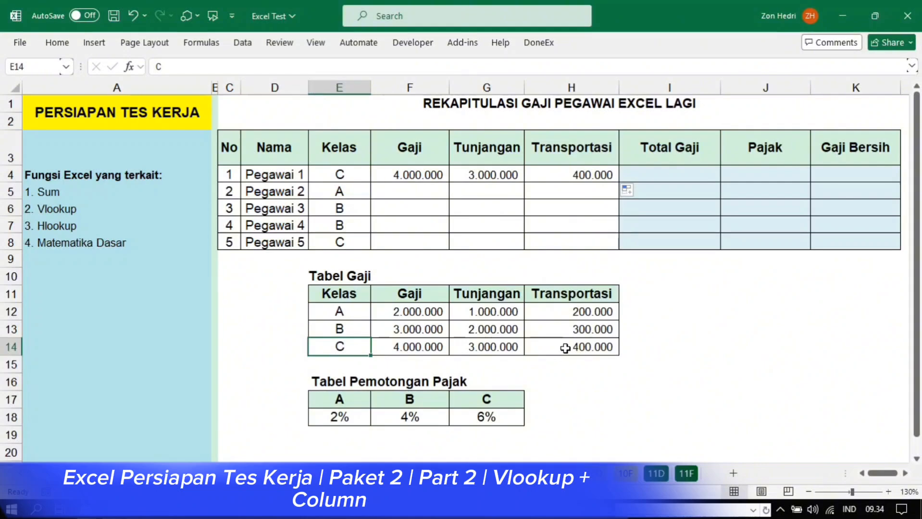
pyautogui.doubleClick(571, 174)
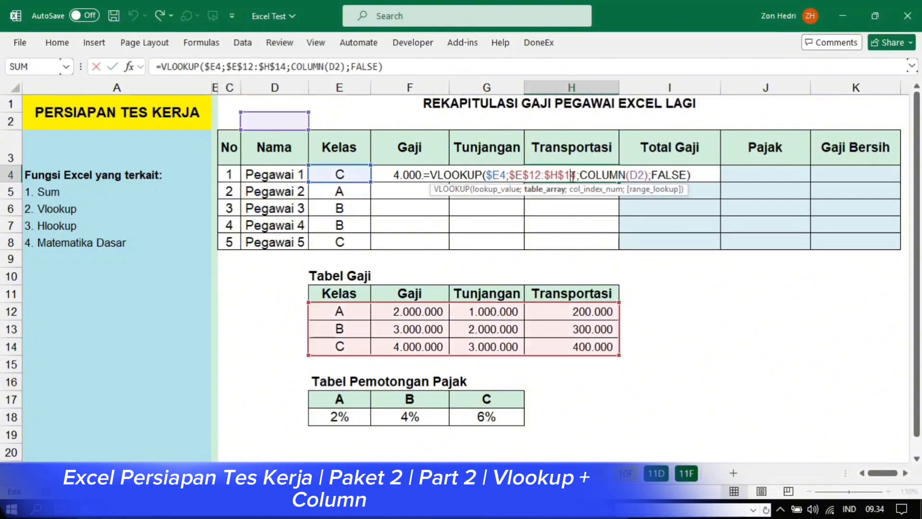
pyautogui.click(580, 175)
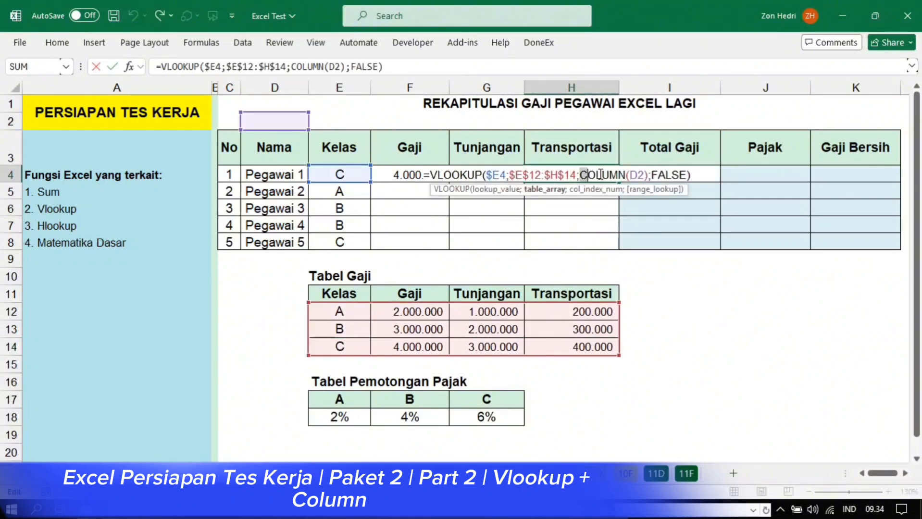
pyautogui.moveTo(580, 174); pyautogui.dragTo(645, 174)
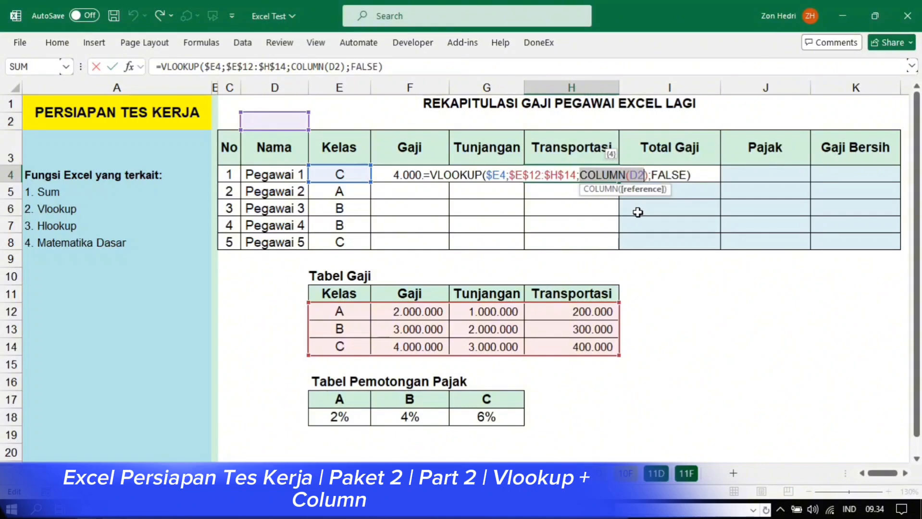
pyautogui.press('Return')
# Step: Fill the VLOOKUP formula of Pegawai 1's Gaji, Tunjangan and Transportasi down to Pegawai 5, covering F4:H8
pyautogui.click(401, 167)
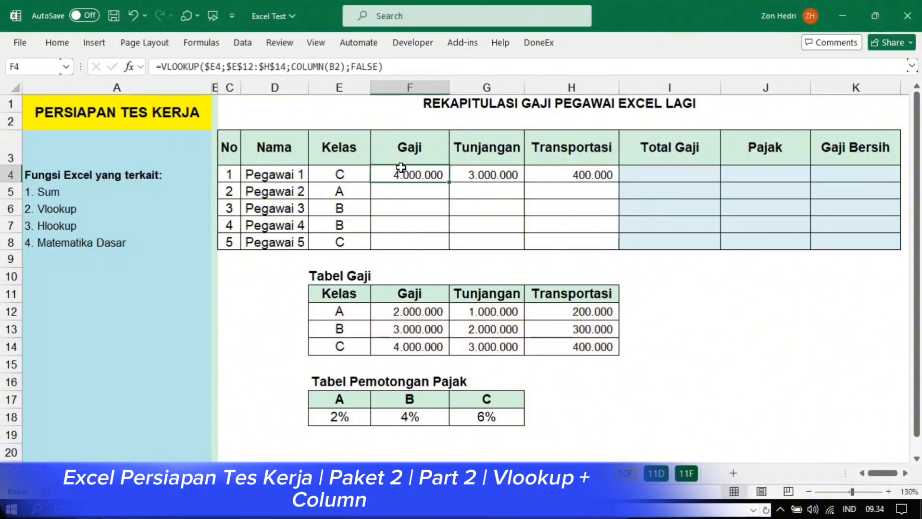
pyautogui.moveTo(402, 167)
pyautogui.mouseDown()
pyautogui.moveTo(596, 175)
pyautogui.moveTo(612, 246)
pyautogui.mouseUp()
# Step: Enter the test formula =COLUMN(A1) in the empty cell J11
pyautogui.click(738, 298)
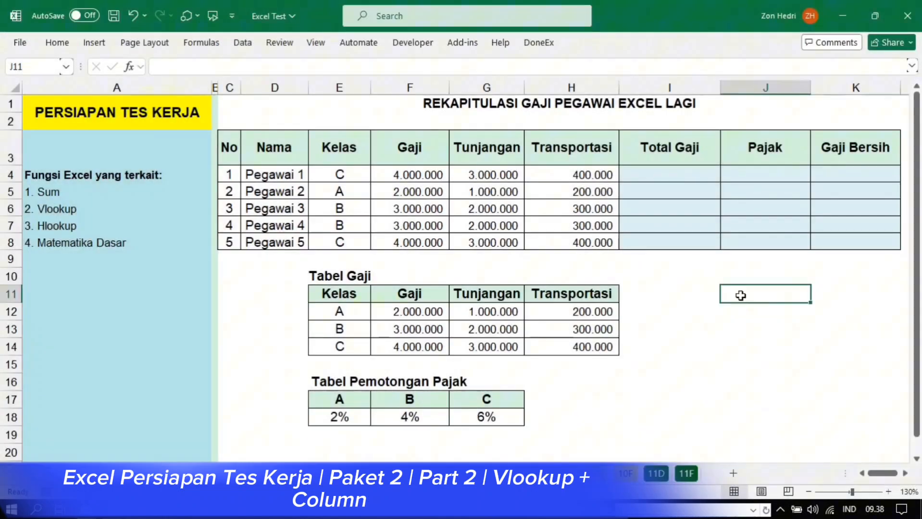
pyautogui.write('=co')
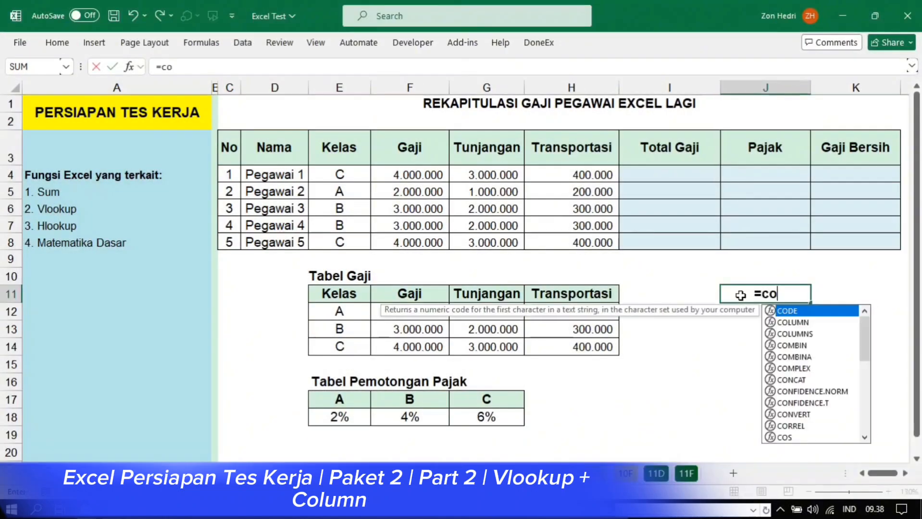
pyautogui.write('lumn(')
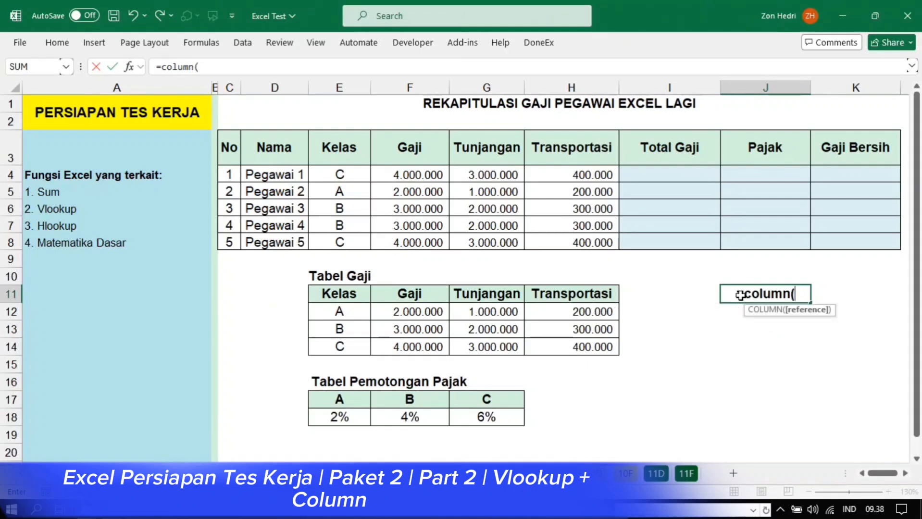
pyautogui.click(117, 116)
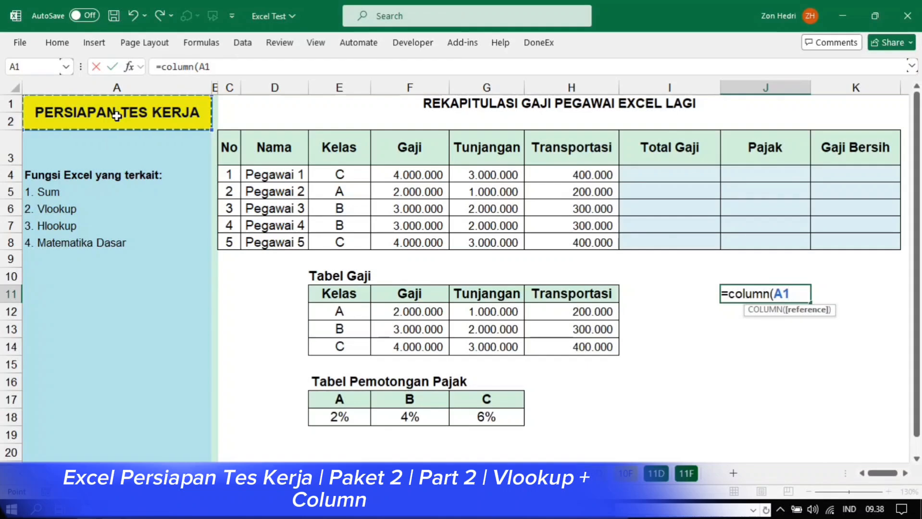
pyautogui.press('Return')
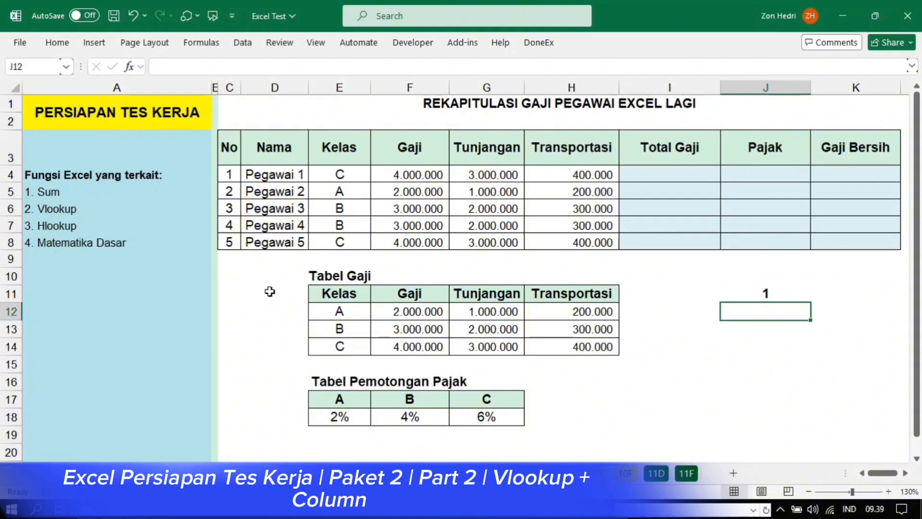
# Step: Inspect the COLUMN(B2) argument in the F4 formula and compare it with the Gaji column's place in Tabel Gaji
pyautogui.click(403, 311)
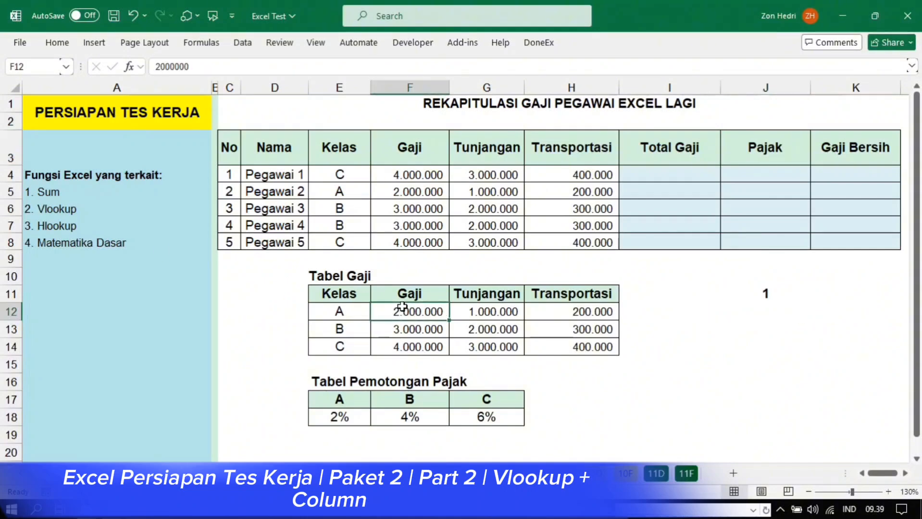
pyautogui.click(399, 176)
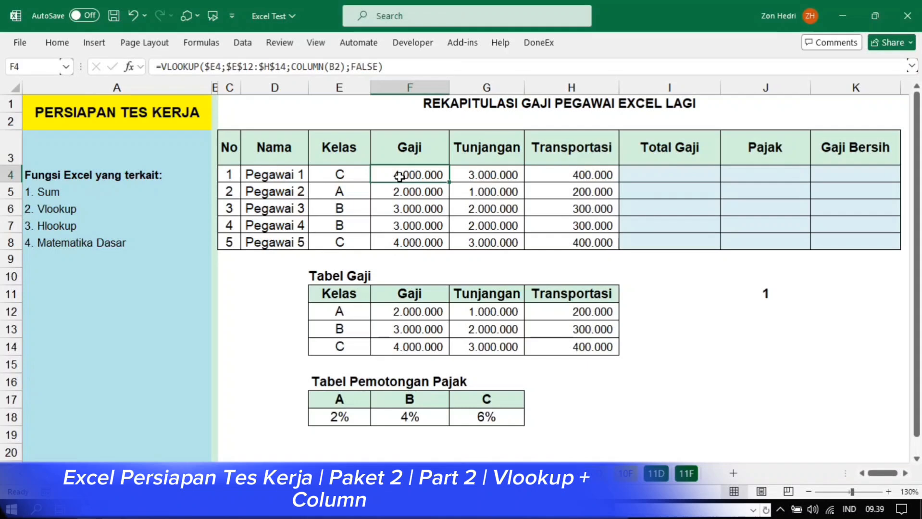
pyautogui.doubleClick(399, 176)
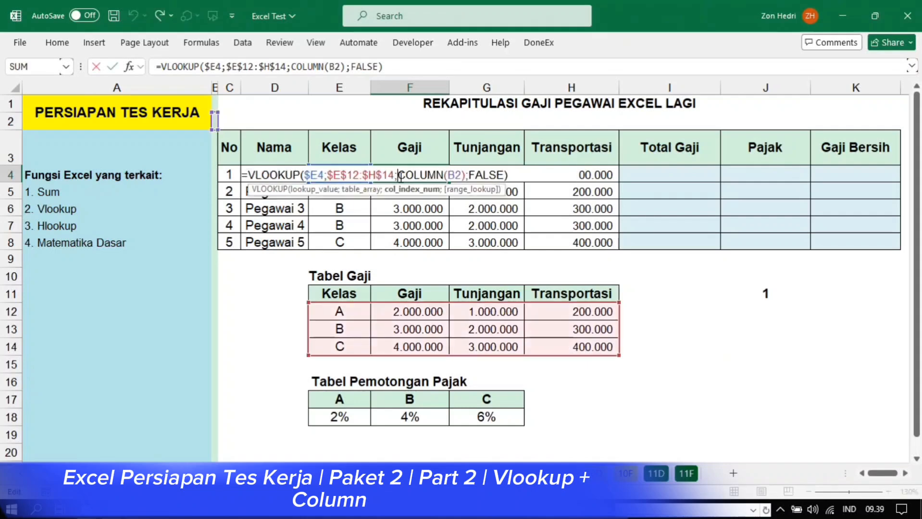
pyautogui.click(450, 176)
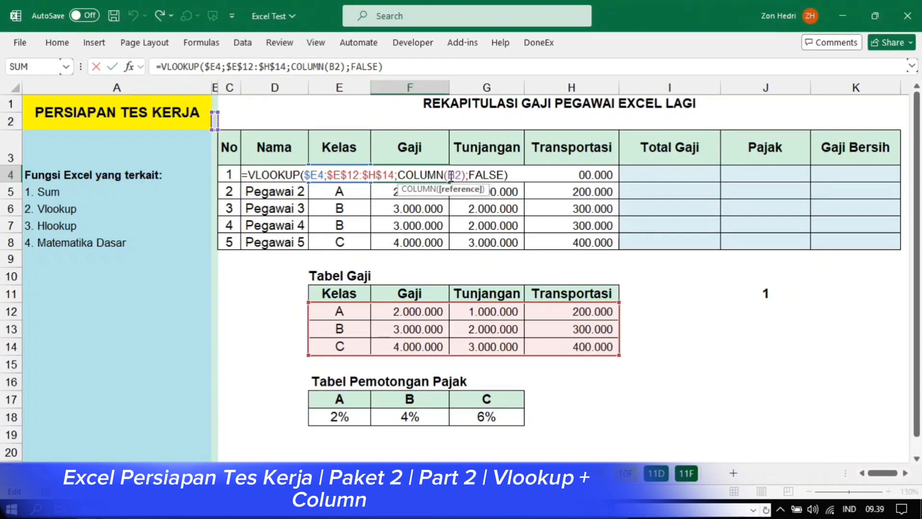
pyautogui.press('Return')
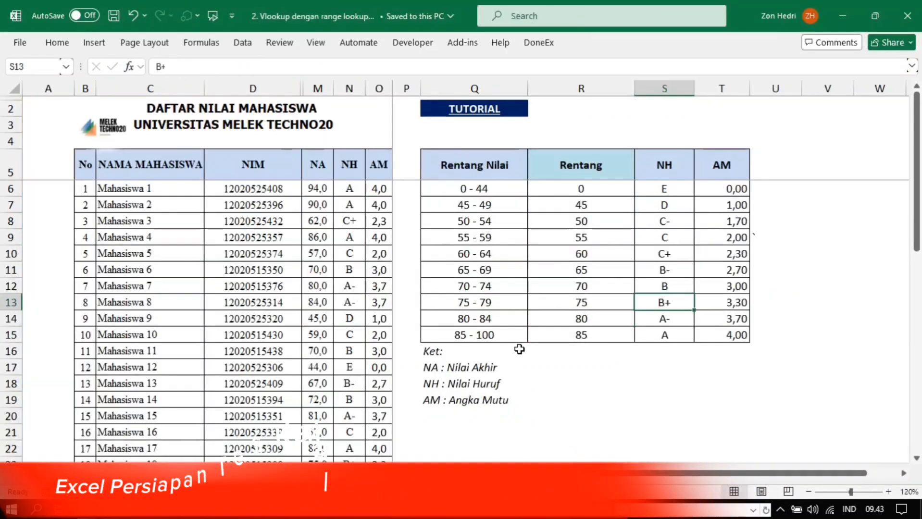
# Step: Clear the LOOKUP formulas from the NH and AM columns for every student in the grade list workbook
pyautogui.click(582, 364)
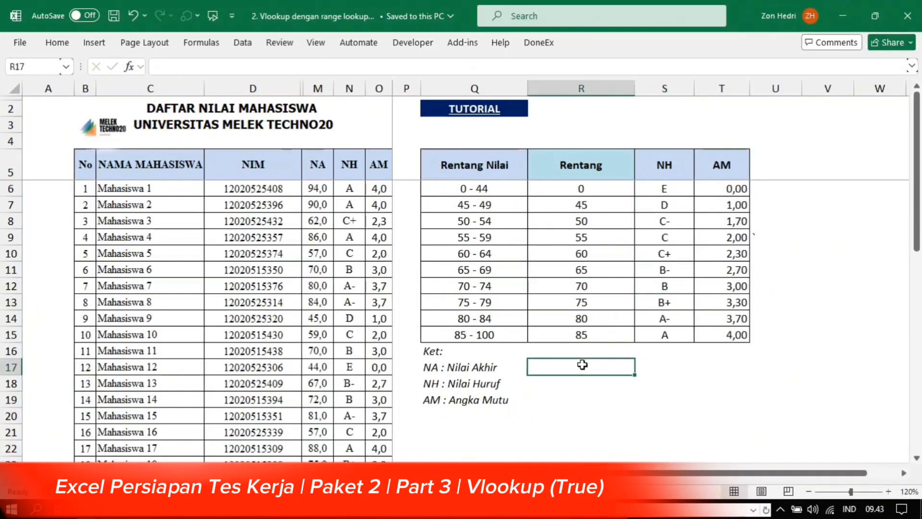
pyautogui.click(402, 210)
pyautogui.click(341, 192)
pyautogui.click(319, 188)
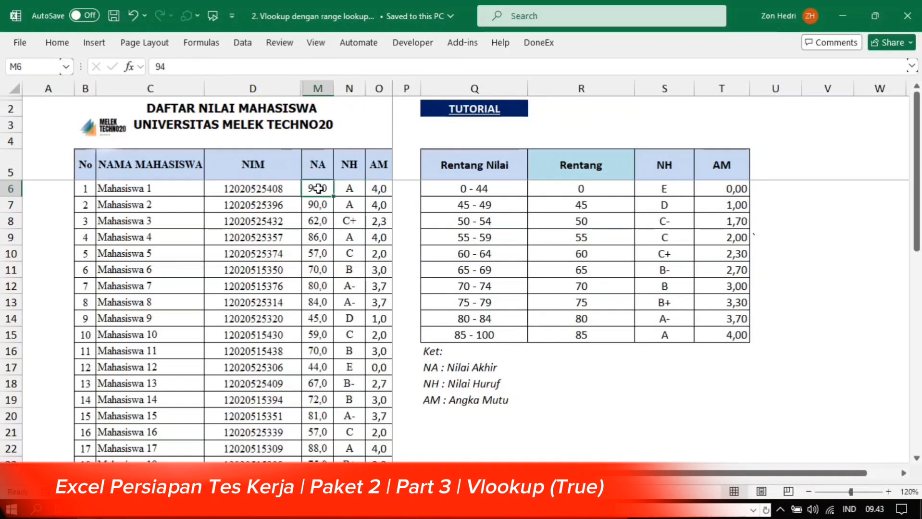
pyautogui.click(347, 189)
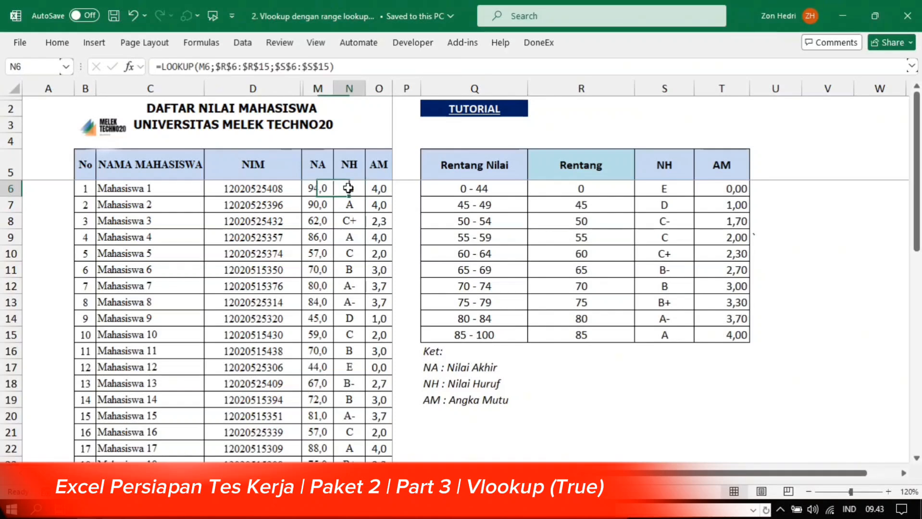
pyautogui.click(377, 188)
pyautogui.moveTo(350, 188); pyautogui.dragTo(363, 453)
pyautogui.press('Delete')
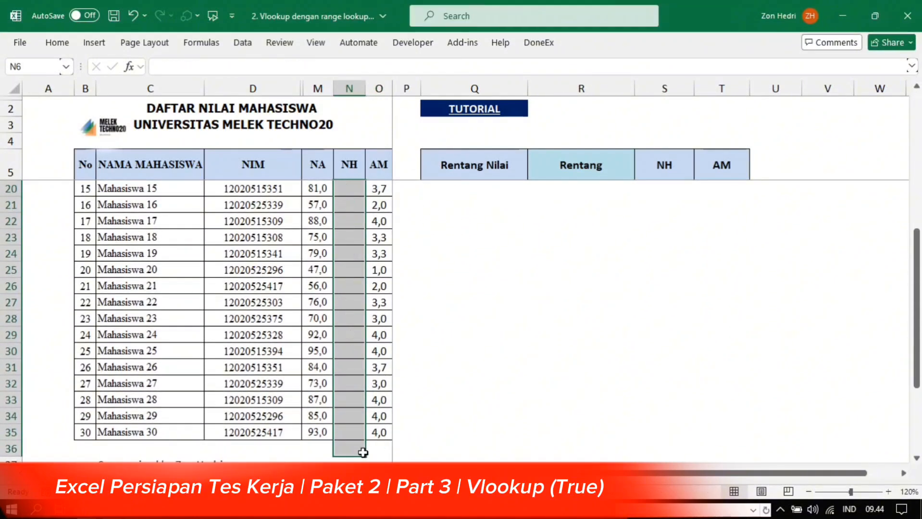
pyautogui.moveTo(379, 434); pyautogui.dragTo(377, 193)
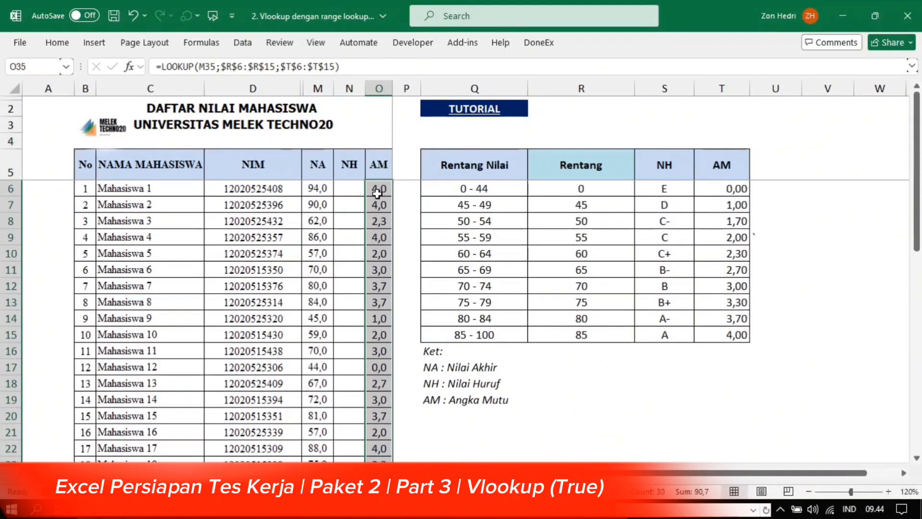
pyautogui.press('Delete')
pyautogui.click(801, 282)
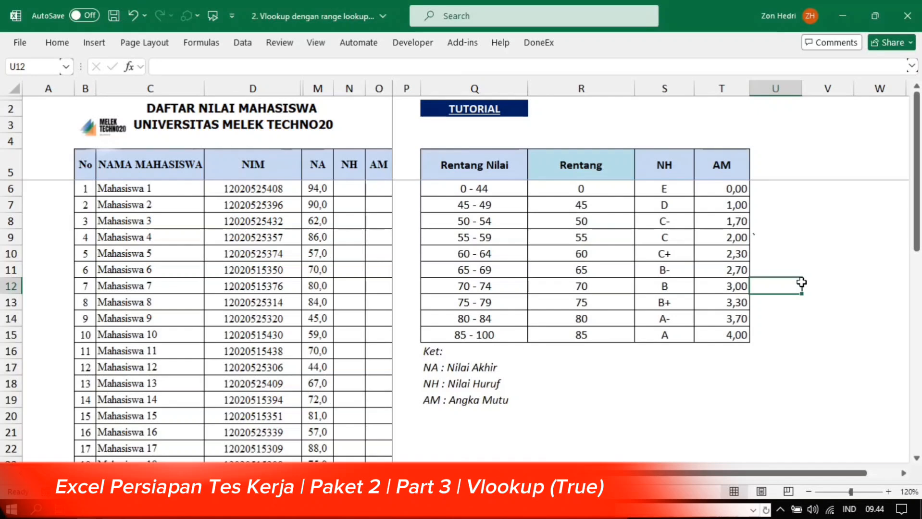
pyautogui.press('F10')
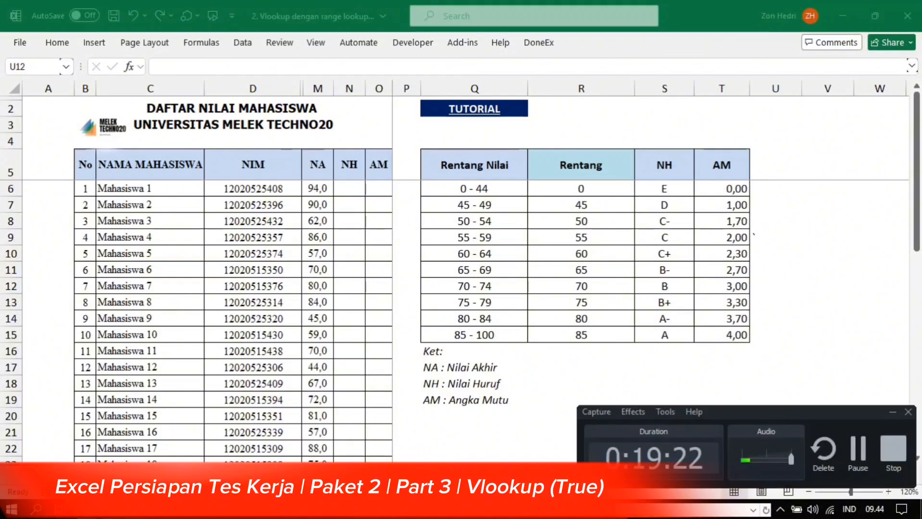
# Step: Compare the first student's NA score in M6 with the Rentang Nilai and Rentang columns of the grade table
pyautogui.click(349, 190)
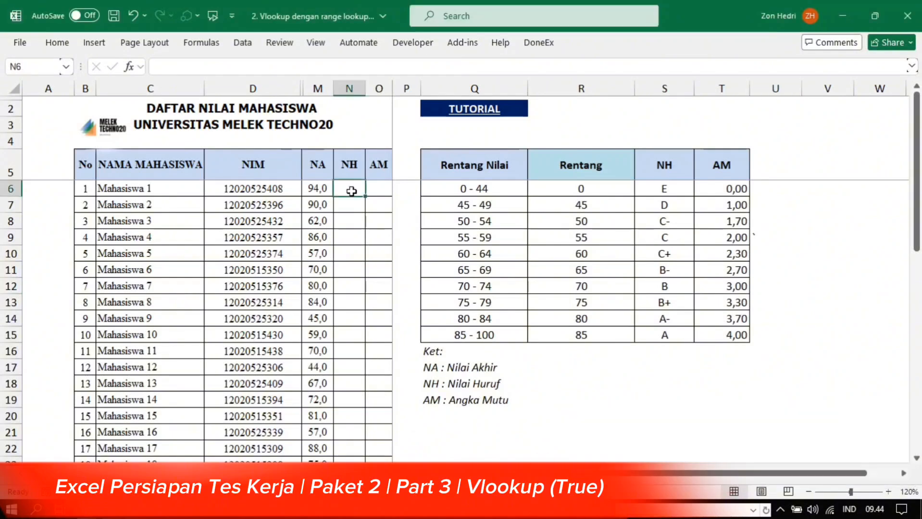
pyautogui.click(317, 191)
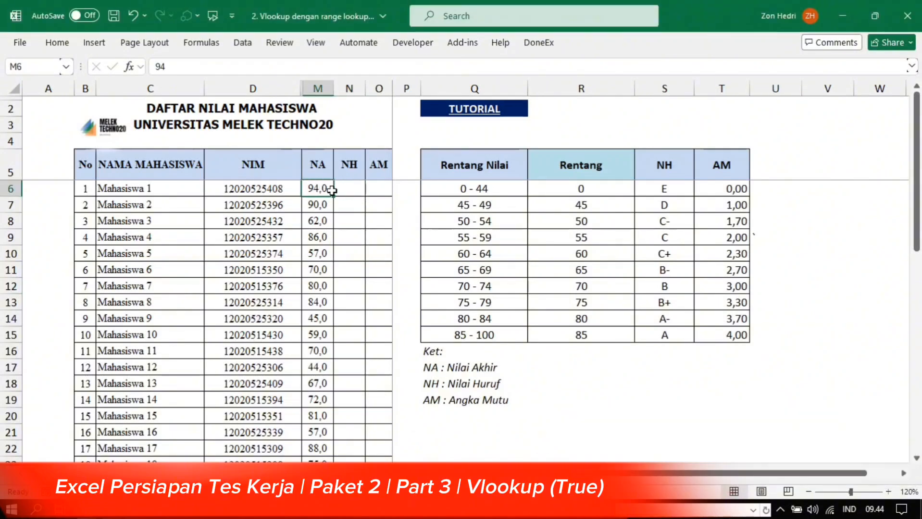
pyautogui.click(673, 189)
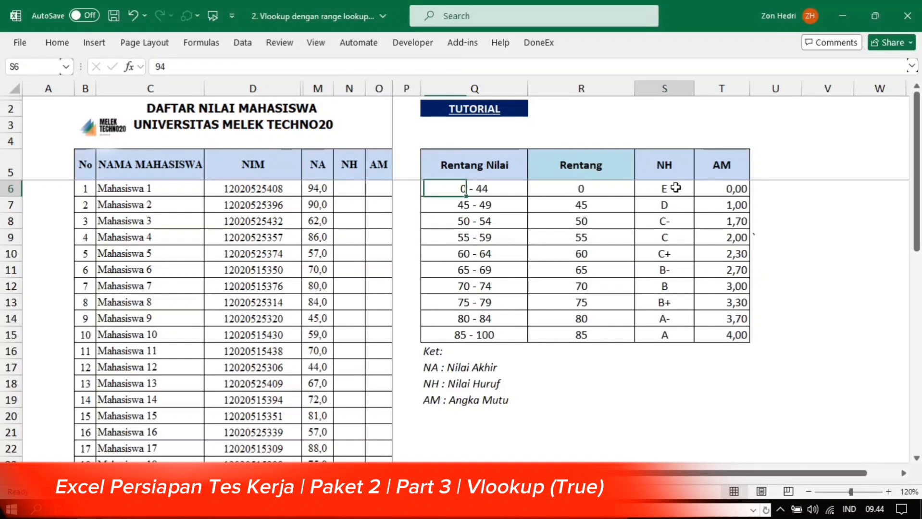
pyautogui.moveTo(602, 188); pyautogui.dragTo(597, 306)
pyautogui.click(596, 356)
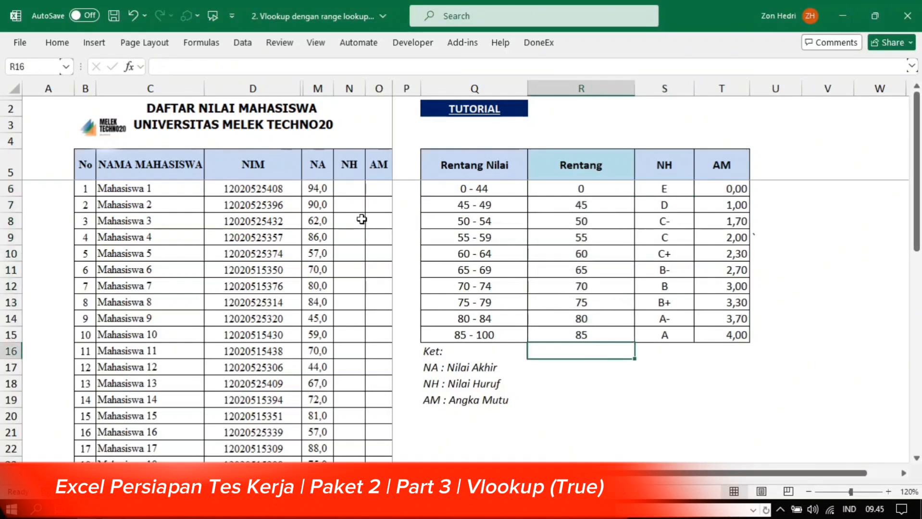
pyautogui.click(322, 190)
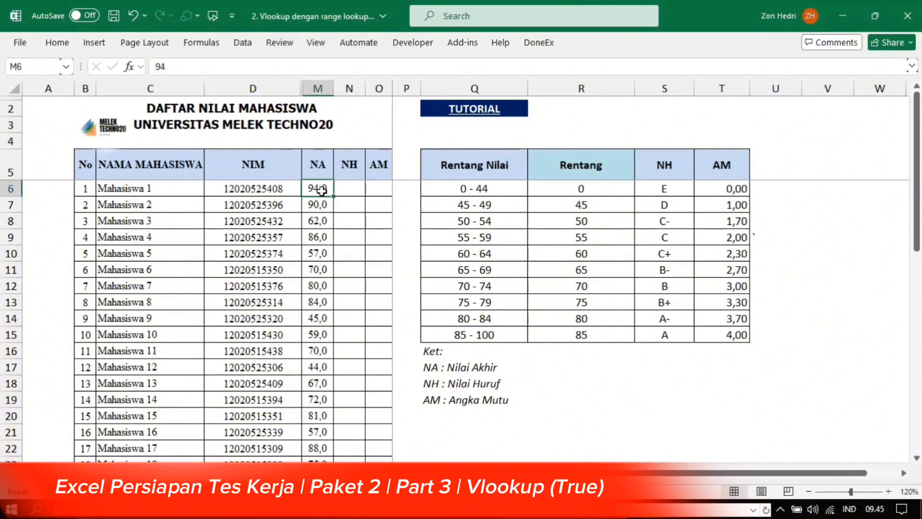
pyautogui.moveTo(587, 188); pyautogui.dragTo(576, 337)
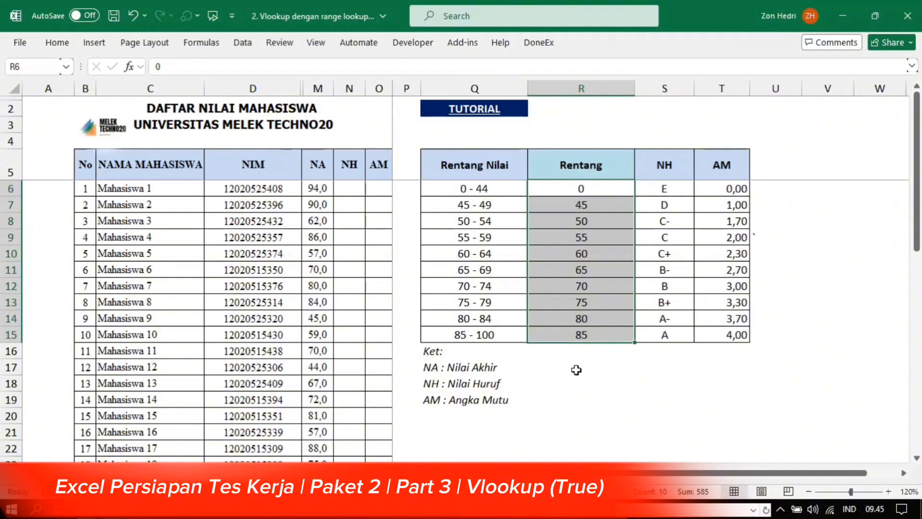
pyautogui.click(593, 283)
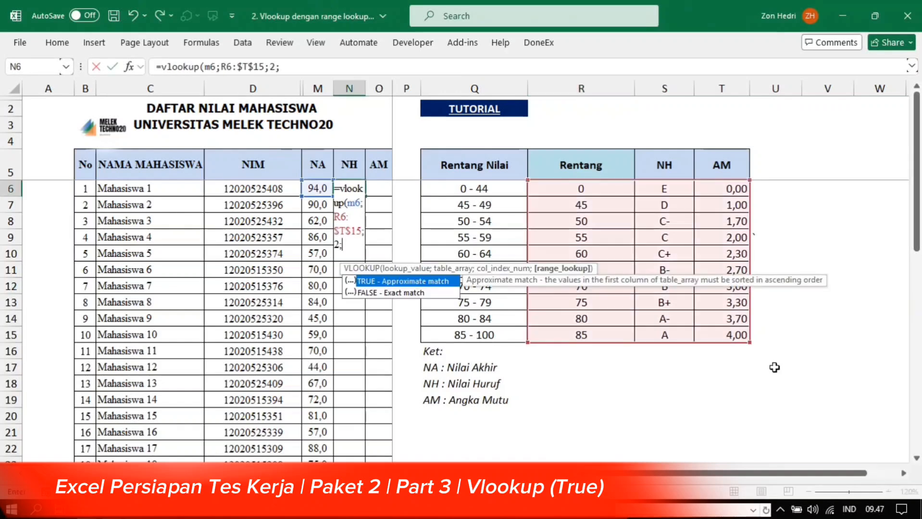
# Step: Complete the N6 formula as =VLOOKUP(M6;R6:$T$15;2;FALSE) with an exact match and enter it
pyautogui.doubleClick(425, 293)
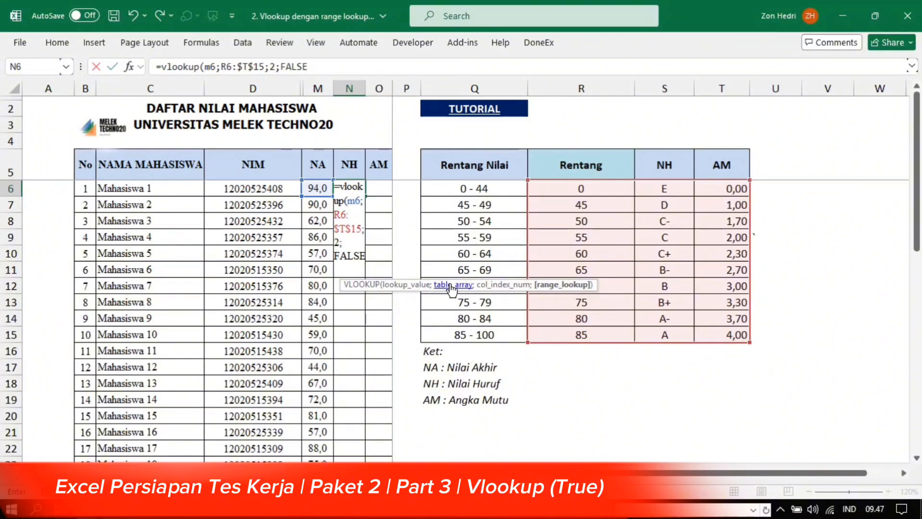
pyautogui.write(')')
pyautogui.press('Return')
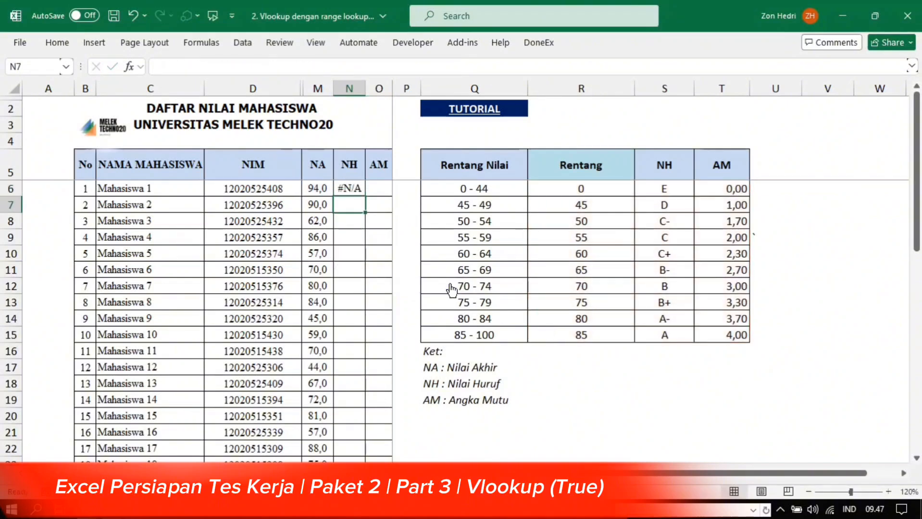
# Step: Fill the N6 formula down the NH column to N35 and check the results against the Rentang values
pyautogui.click(348, 188)
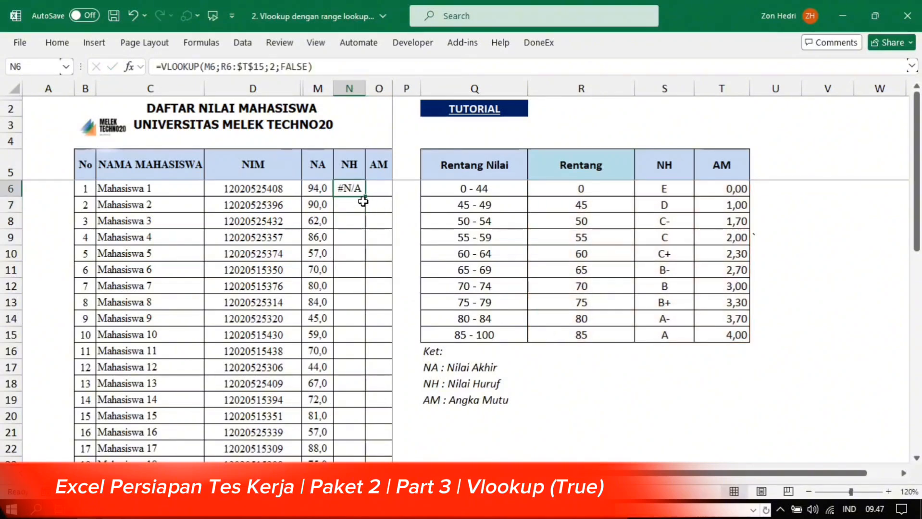
pyautogui.moveTo(366, 207); pyautogui.dragTo(358, 435)
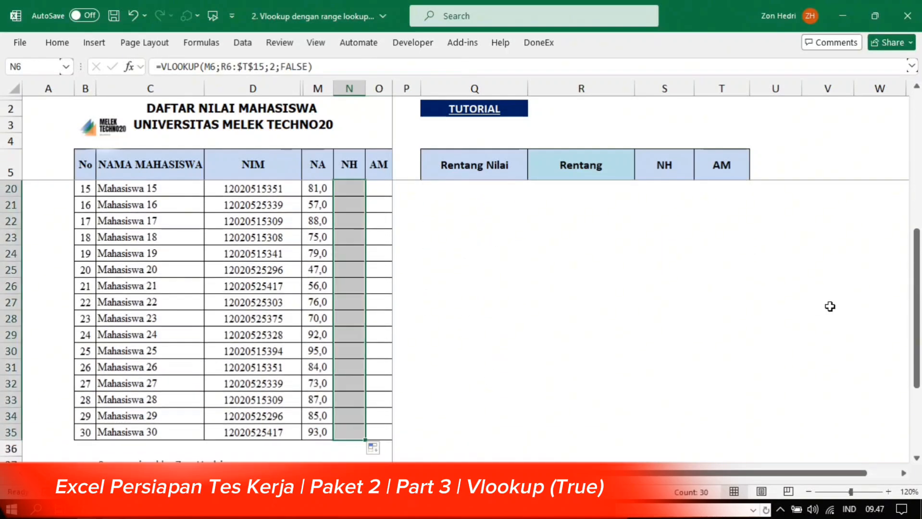
pyautogui.moveTo(915, 277); pyautogui.dragTo(914, 164)
pyautogui.moveTo(914, 127); pyautogui.dragTo(916, 104)
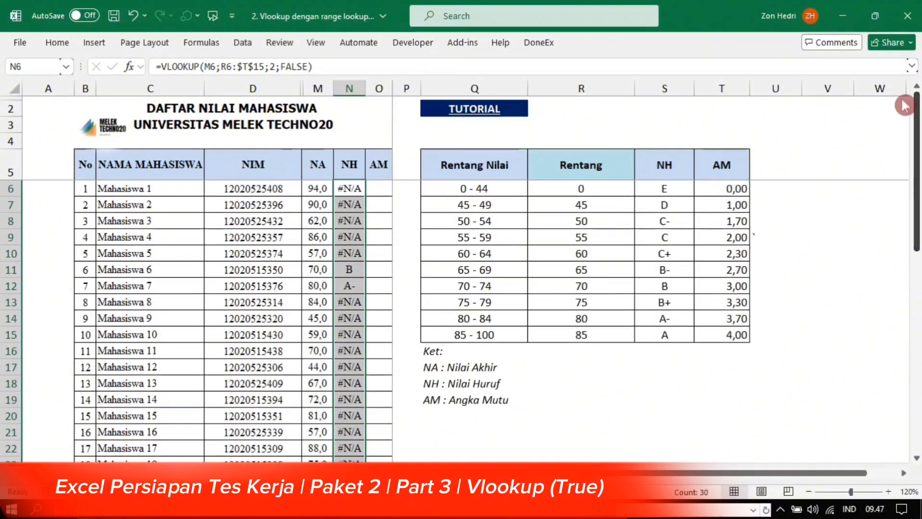
pyautogui.click(574, 188)
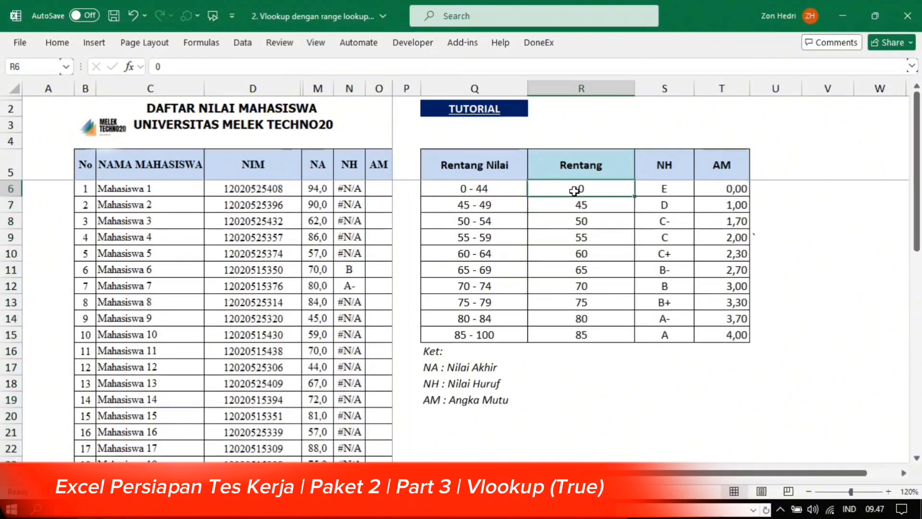
# Step: Compare the NA scores in M11 and M6 with the Rentang thresholds and NH grades in the grade table
pyautogui.click(318, 269)
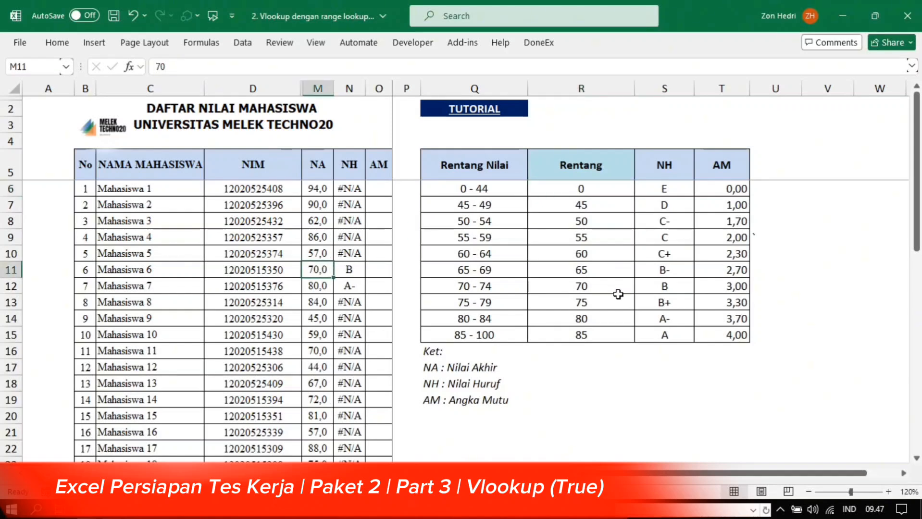
pyautogui.click(597, 287)
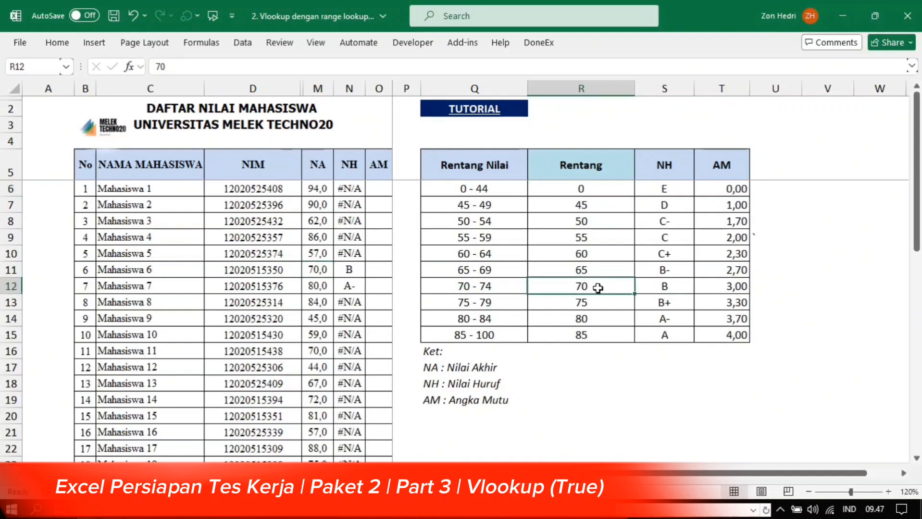
pyautogui.click(601, 320)
pyautogui.click(681, 319)
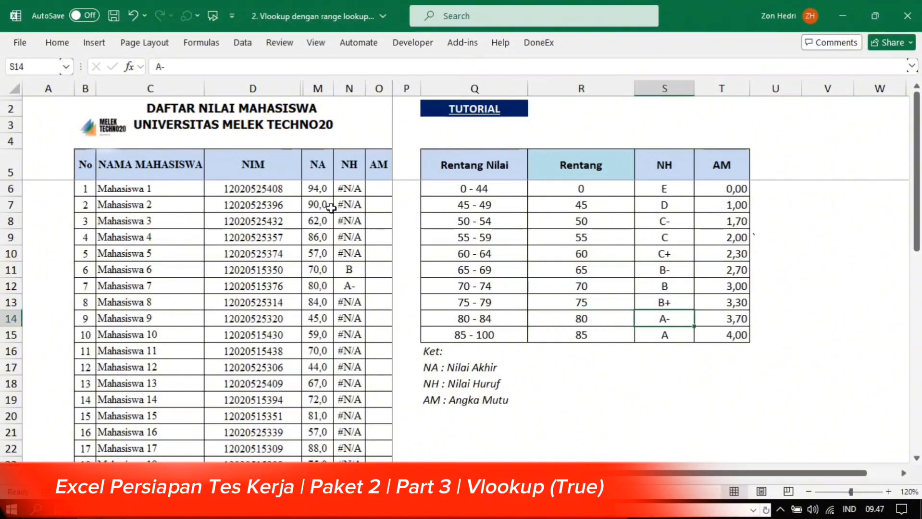
pyautogui.click(323, 192)
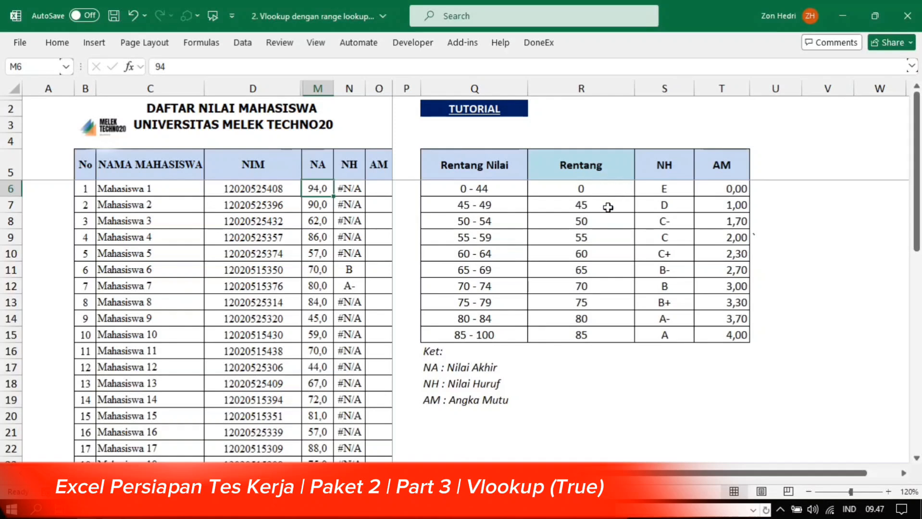
# Step: Enter =VLOOKUP(M6;$R$6:$T$15;2;TRUE) in N6 with an approximate match and fill it down the NH column
pyautogui.click(351, 189)
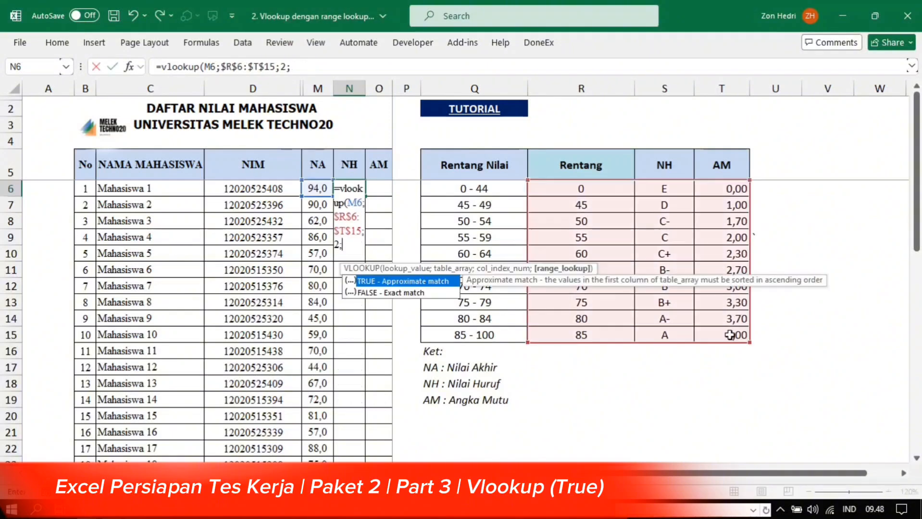
pyautogui.doubleClick(419, 280)
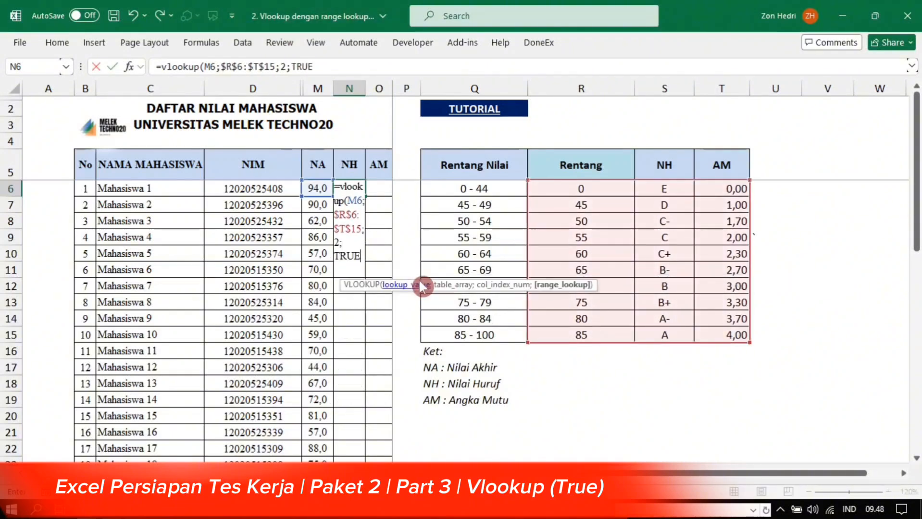
pyautogui.write(')')
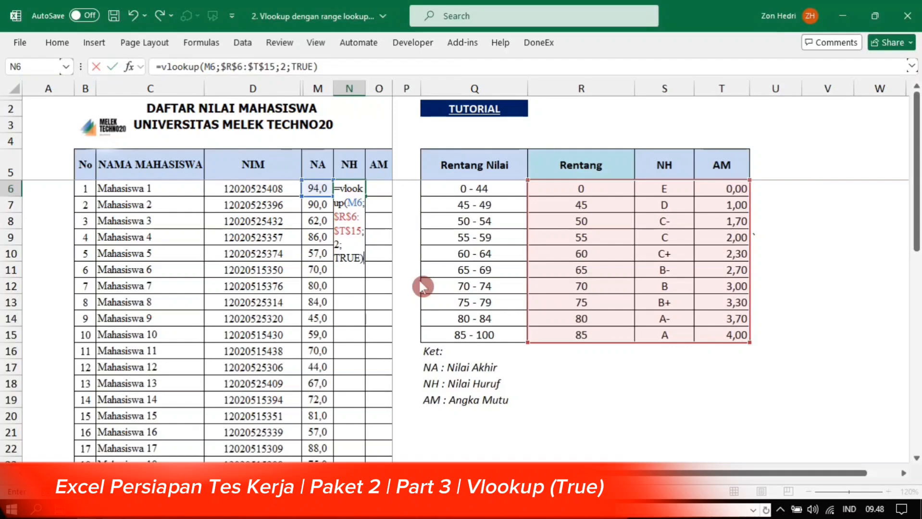
pyautogui.press('Return')
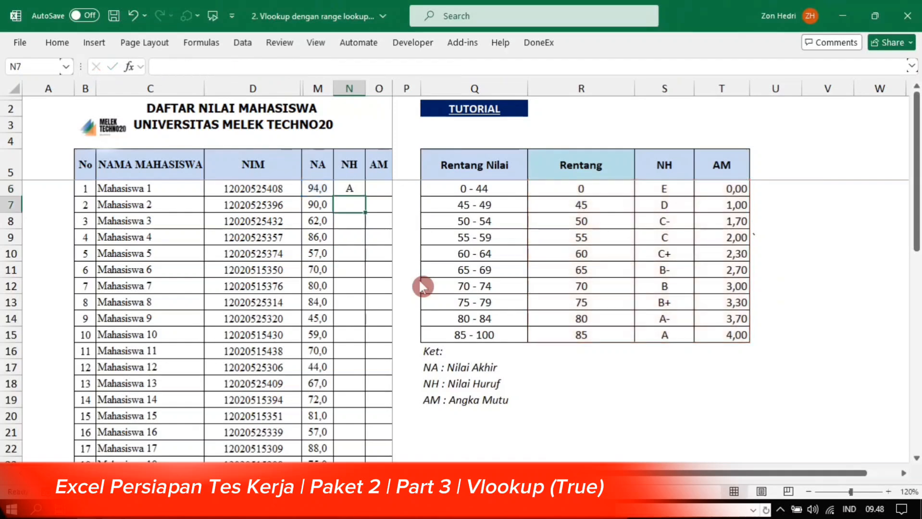
pyautogui.click(343, 187)
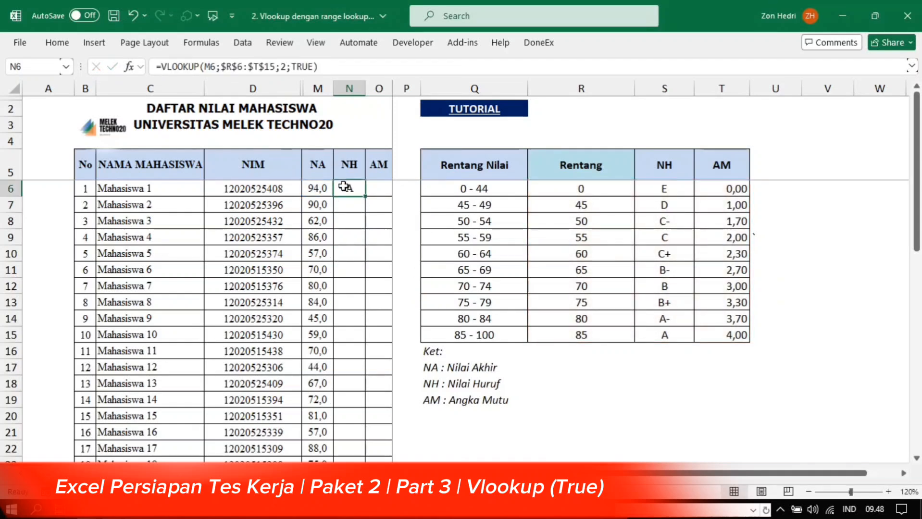
pyautogui.doubleClick(365, 197)
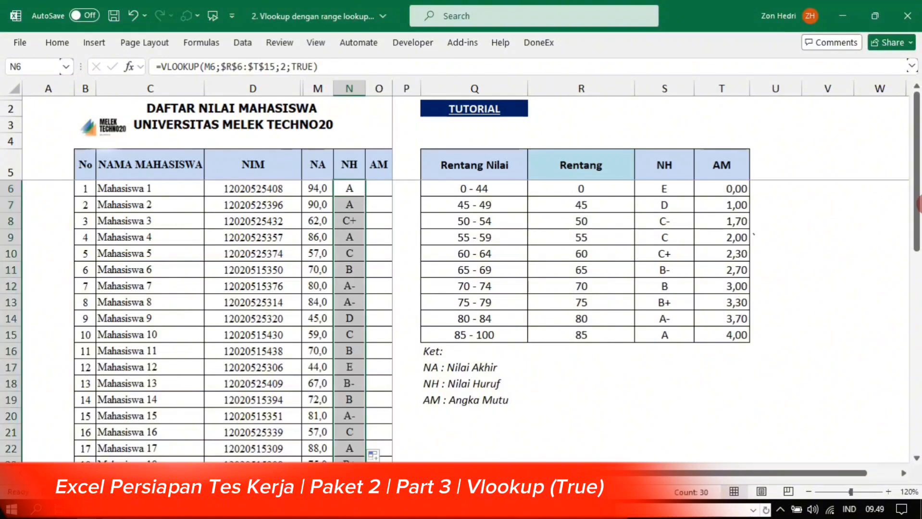
pyautogui.moveTo(917, 207); pyautogui.dragTo(915, 106)
pyautogui.click(375, 510)
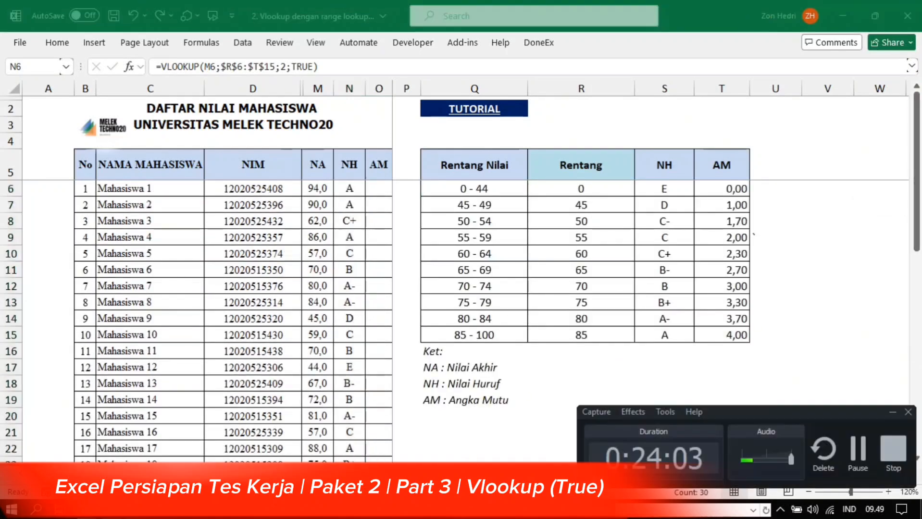
pyautogui.click(857, 449)
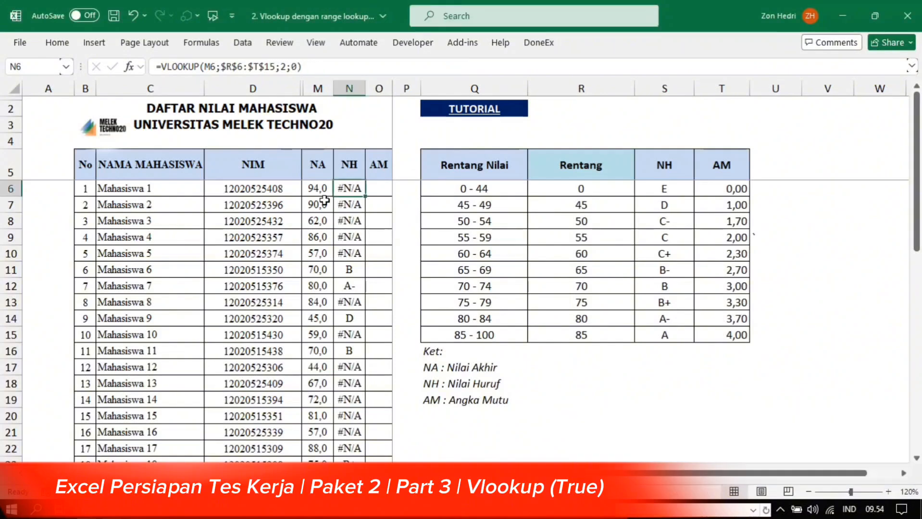
# Step: Wrap the N6 formula as =IFERROR(VLOOKUP(M6;$R$6:$T$15;2;0);"") and fill it down the NH column
pyautogui.click(163, 66)
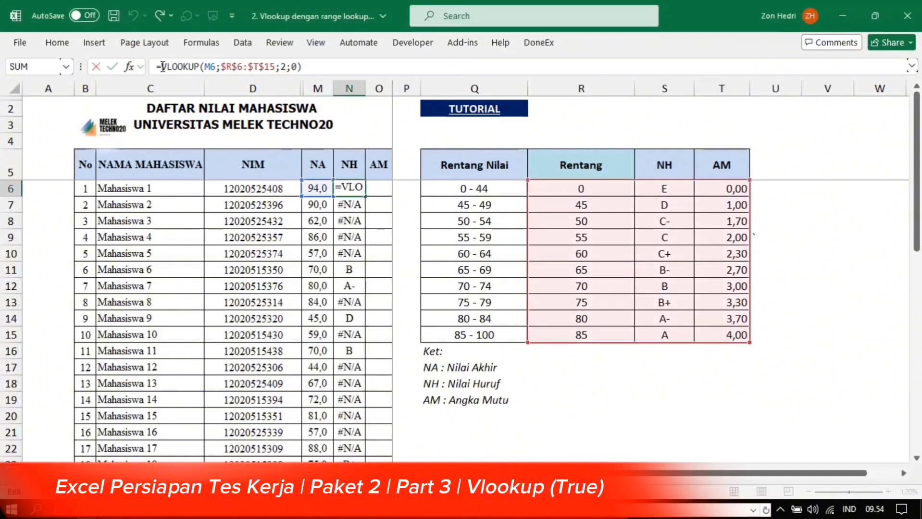
pyautogui.write('if')
pyautogui.click(188, 101)
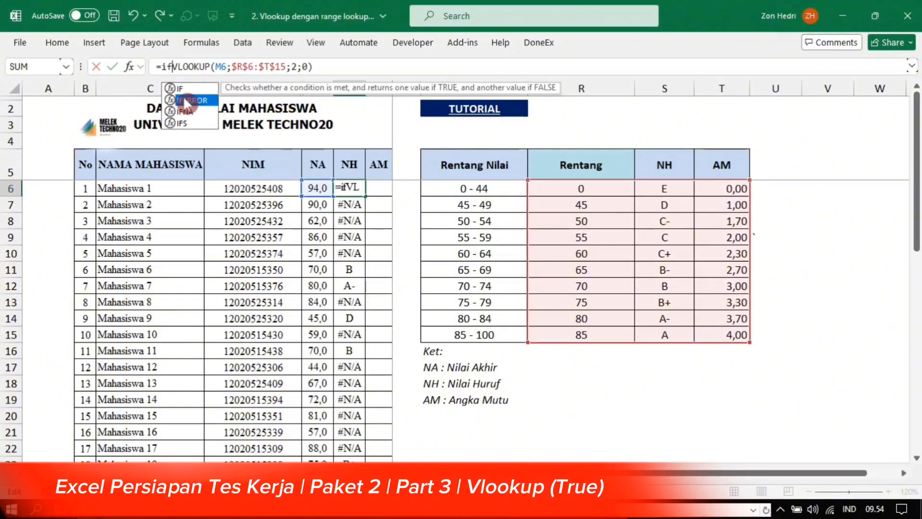
pyautogui.doubleClick(187, 101)
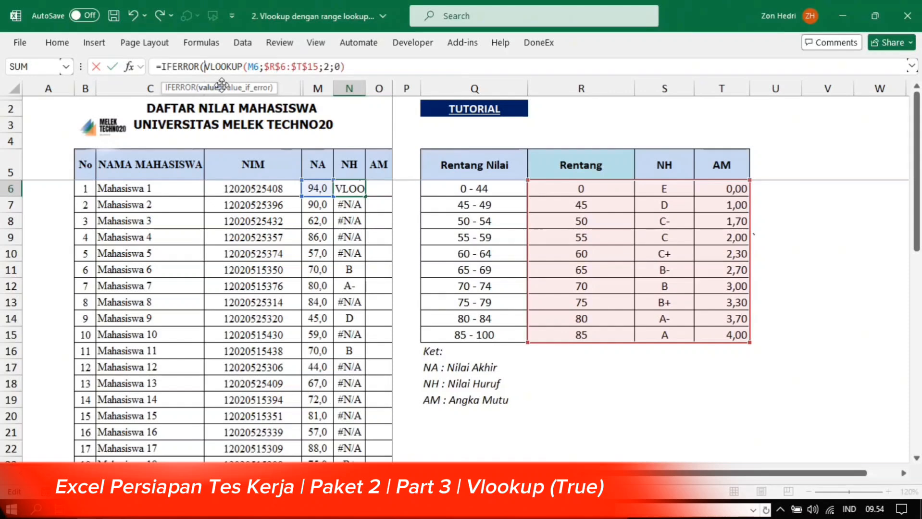
pyautogui.click(355, 68)
pyautogui.write(';')
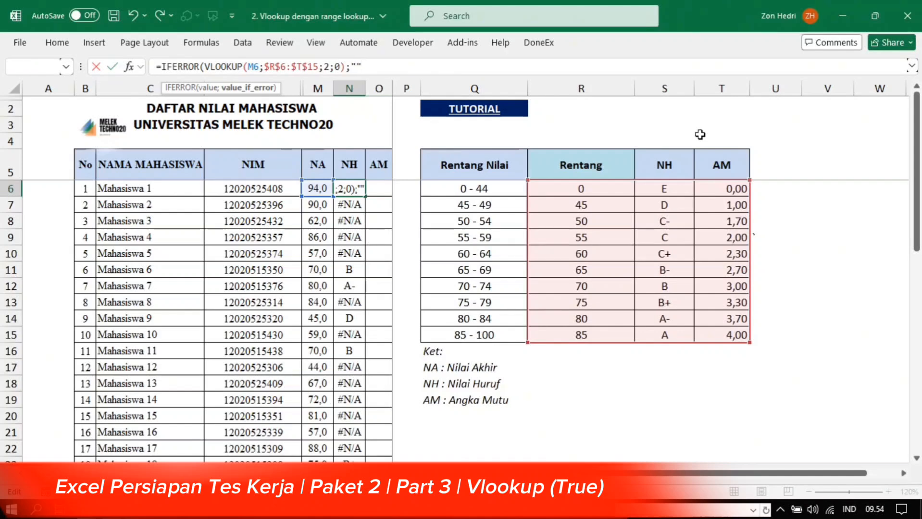
pyautogui.press('Return')
pyautogui.press('Return')
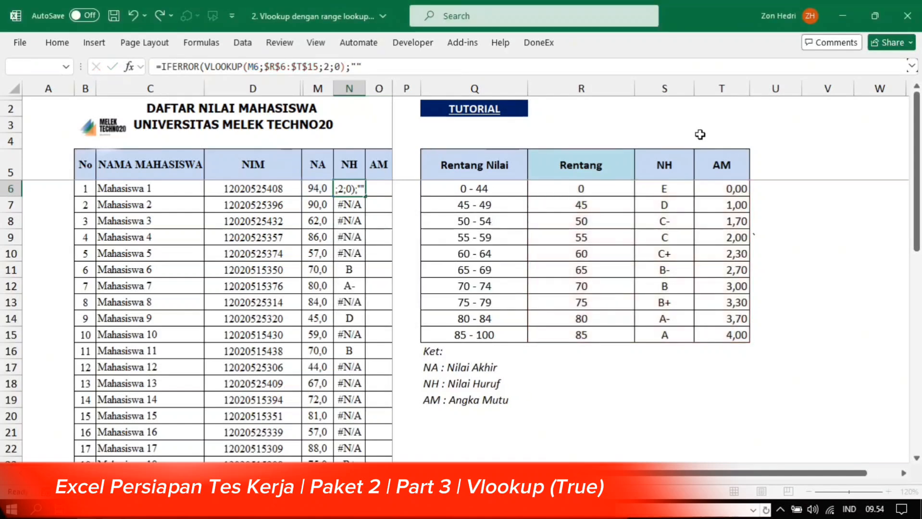
pyautogui.click(351, 191)
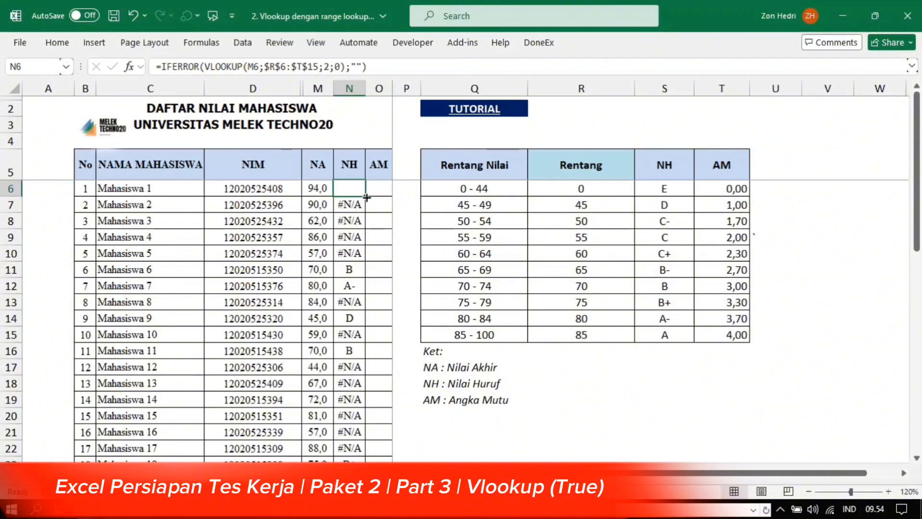
pyautogui.doubleClick(366, 197)
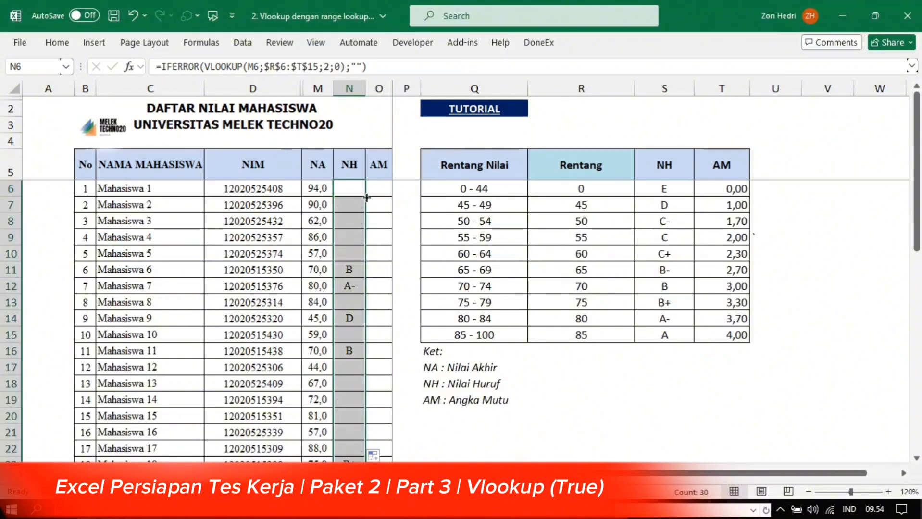
# Step: Change the range_lookup argument in the N6 formula to 1 and fill it down the NH column again
pyautogui.click(341, 67)
pyautogui.press('BackSpace')
pyautogui.write('1')
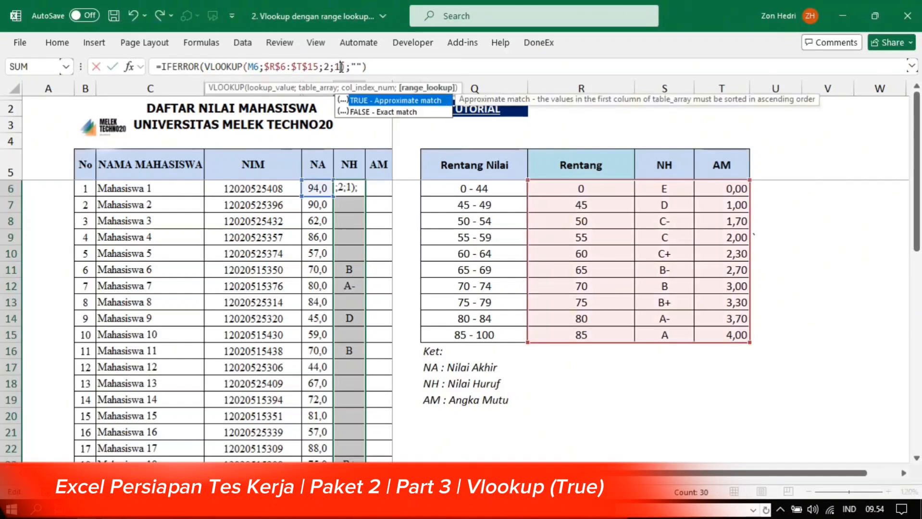
pyautogui.press('Return')
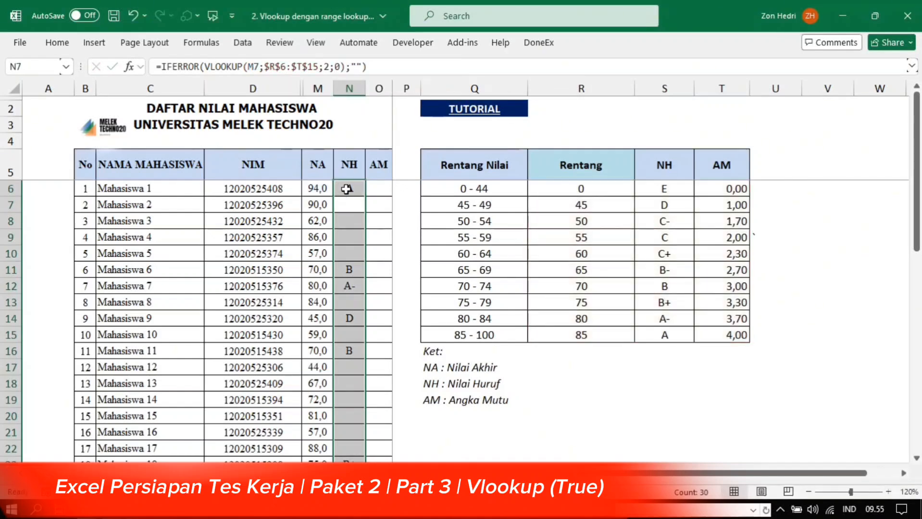
pyautogui.click(349, 189)
pyautogui.doubleClick(365, 196)
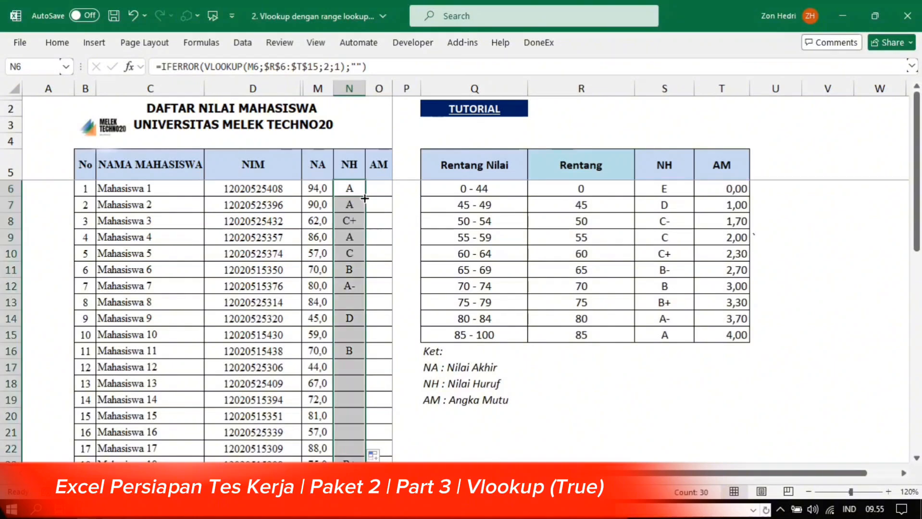
# Step: Begin a VLOOKUP formula in O6 for the first student's AM, using NA score M6 as the lookup value
pyautogui.click(379, 194)
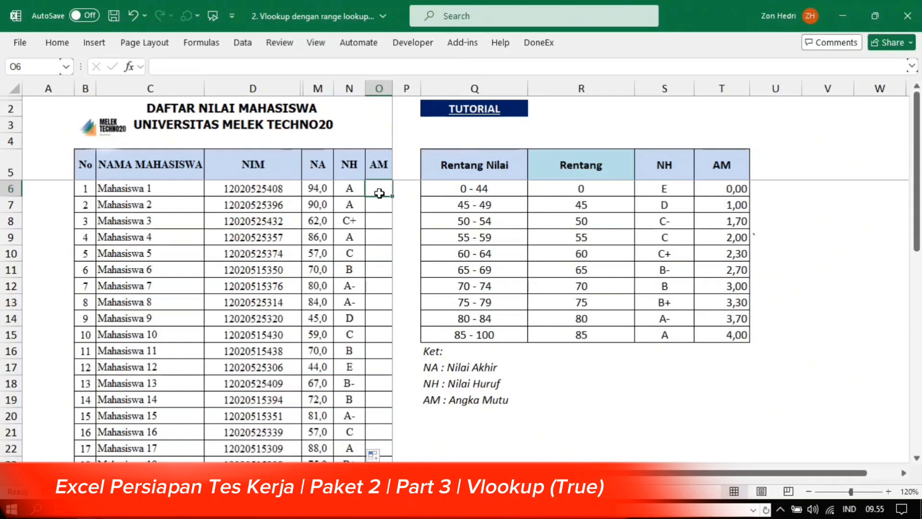
pyautogui.write('=')
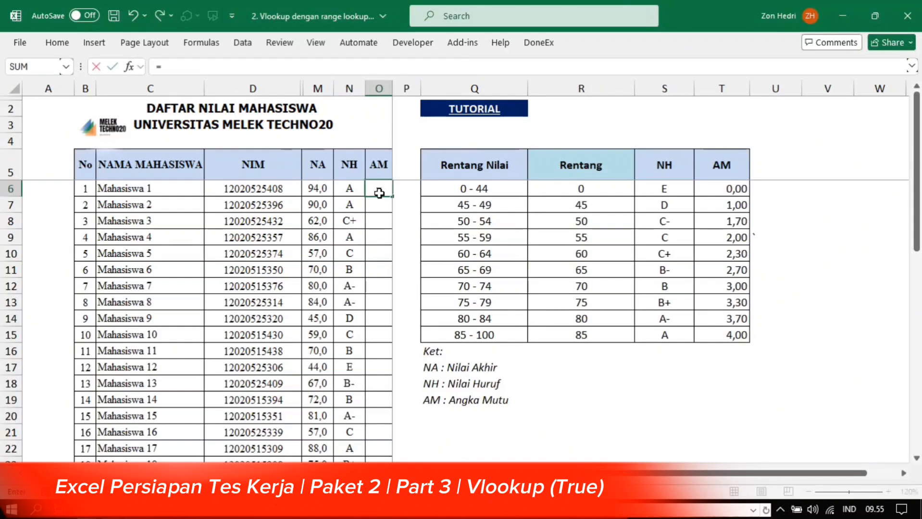
pyautogui.write('vlook')
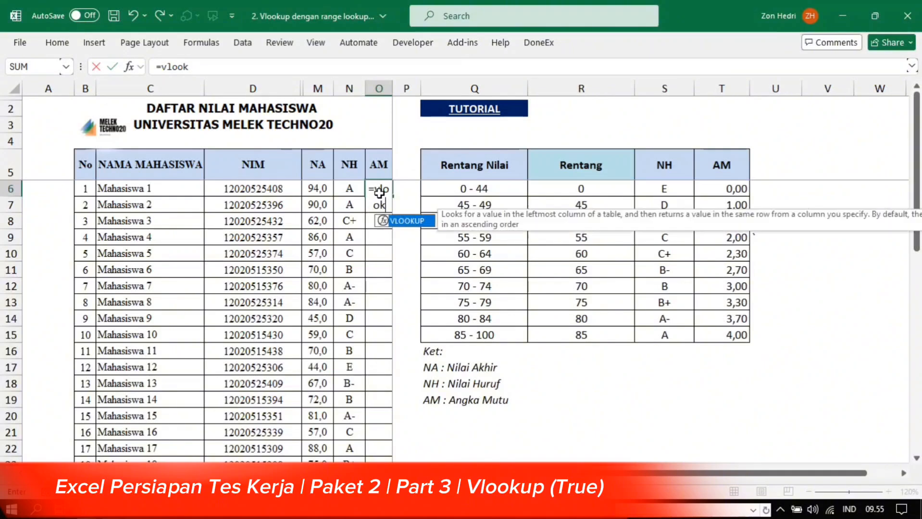
pyautogui.press('BackSpace')
pyautogui.press('BackSpace')
pyautogui.press('BackSpace')
pyautogui.write('ook')
pyautogui.press('BackSpace')
pyautogui.press('BackSpace')
pyautogui.write('okup(')
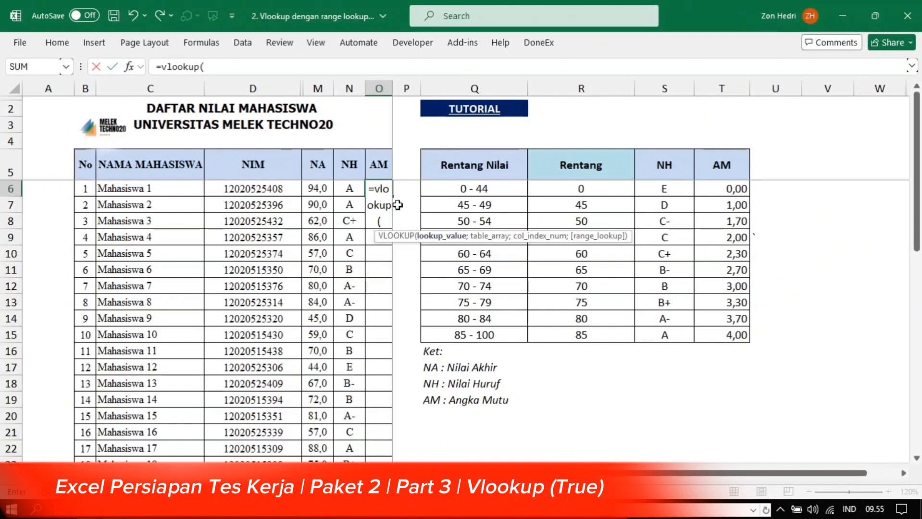
pyautogui.click(318, 189)
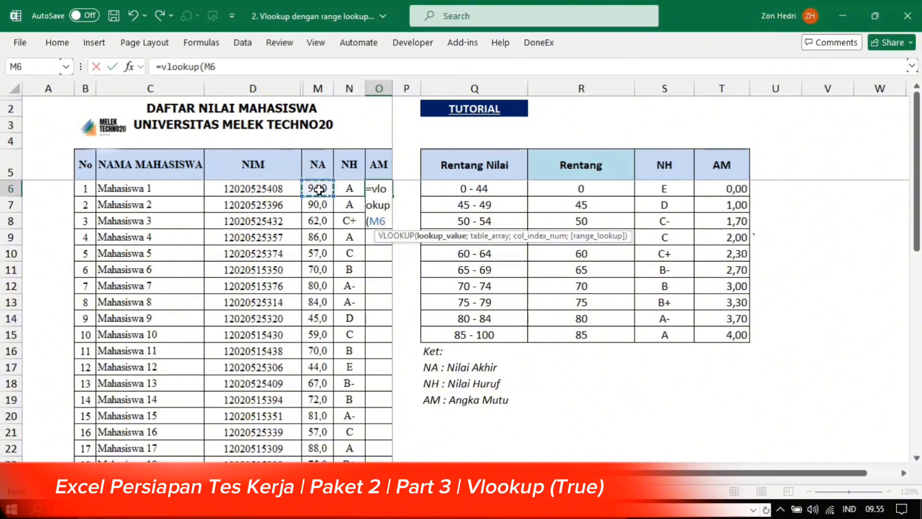
pyautogui.write(';')
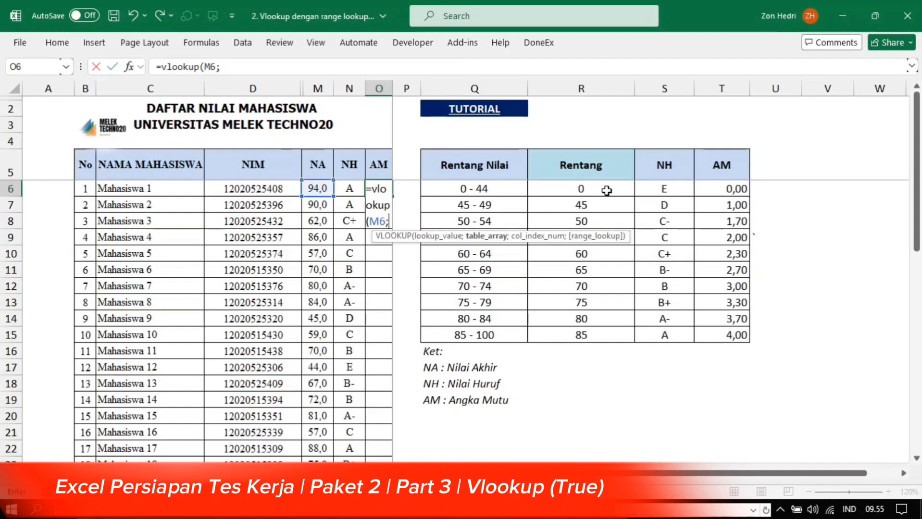
# Step: Complete the O6 formula with absolute table range $R$6:$T$15, column index 3 and range_lookup 1, and enter it
pyautogui.moveTo(607, 189); pyautogui.dragTo(802, 341)
pyautogui.moveTo(559, 194); pyautogui.dragTo(742, 334)
pyautogui.press('F4')
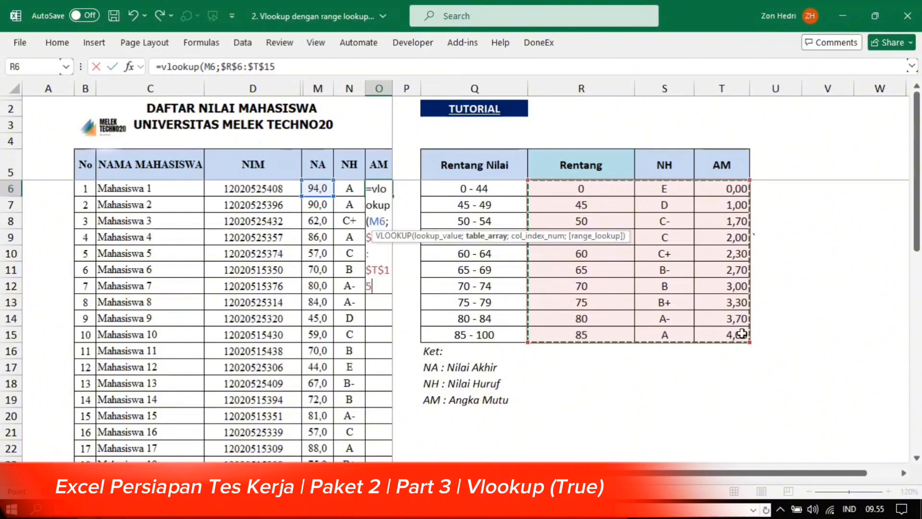
pyautogui.write(';')
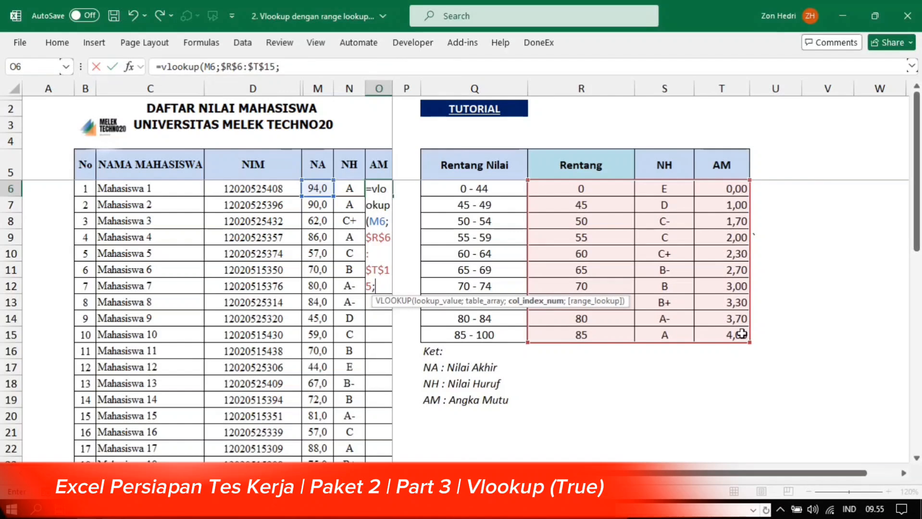
pyautogui.write('3;')
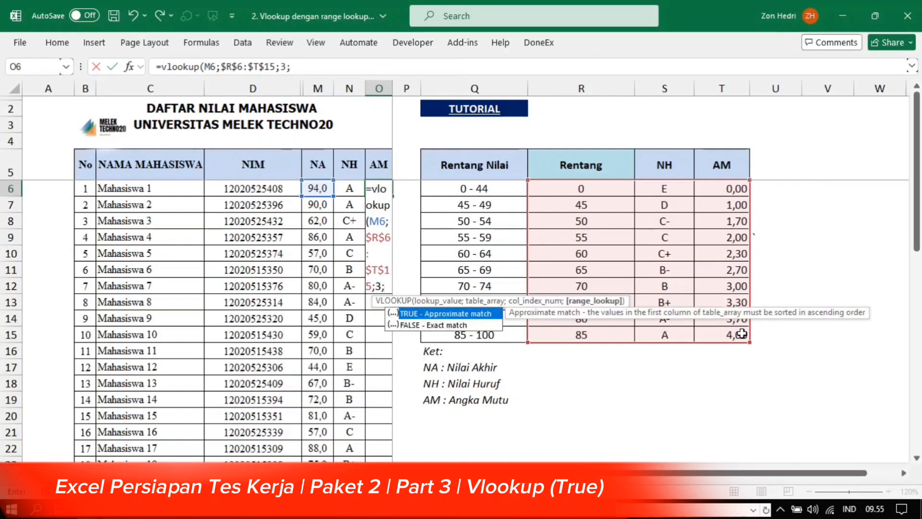
pyautogui.write('1)')
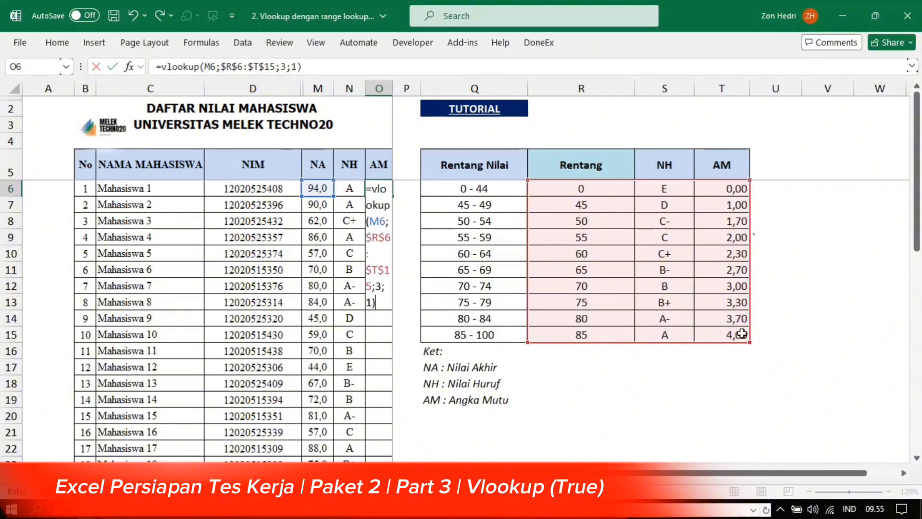
pyautogui.press('Return')
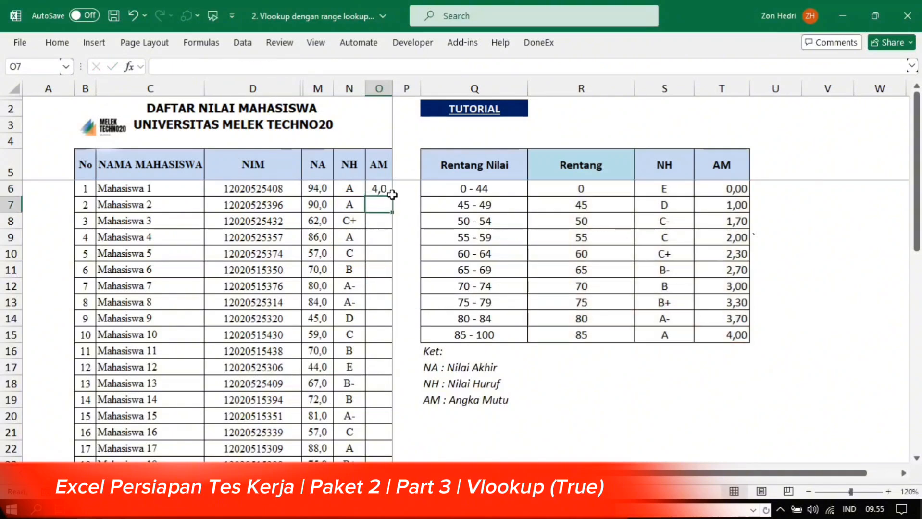
# Step: Fill the O6 VLOOKUP formula down the AM column for all students and check its arguments
pyautogui.click(379, 188)
pyautogui.doubleClick(392, 198)
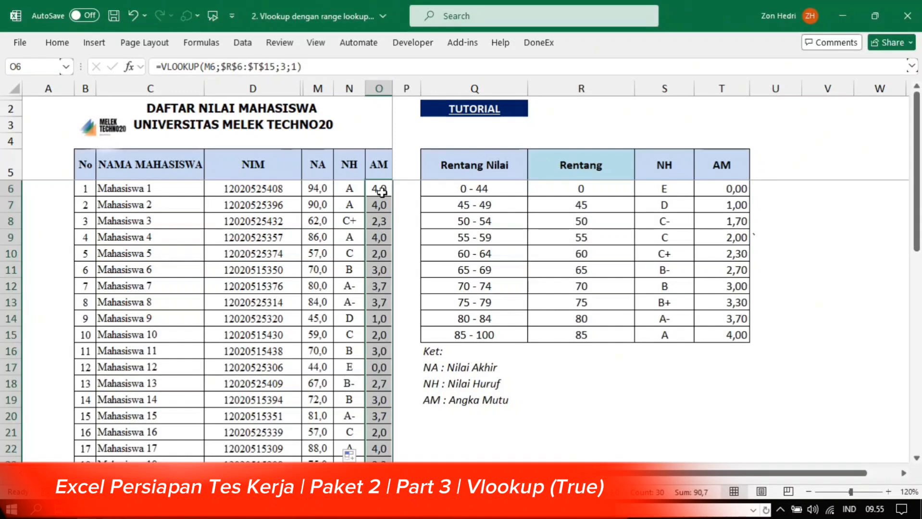
pyautogui.doubleClick(379, 189)
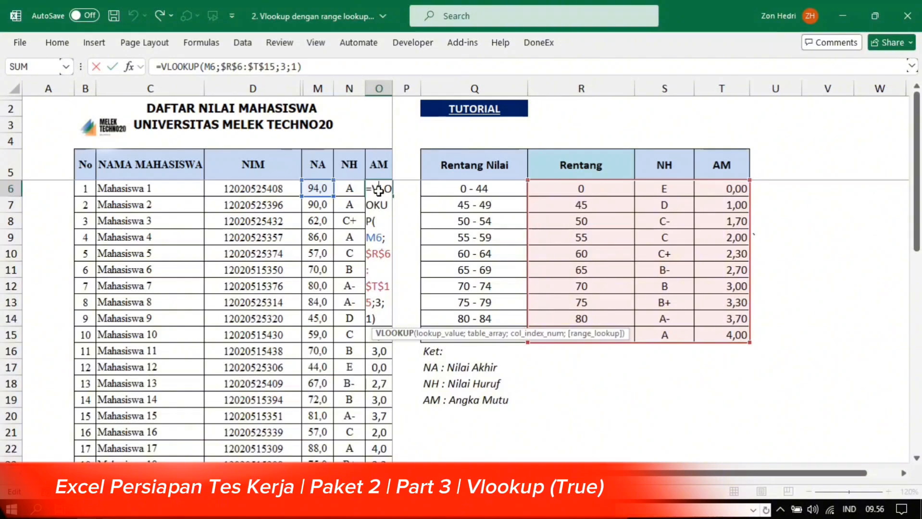
pyautogui.press('Return')
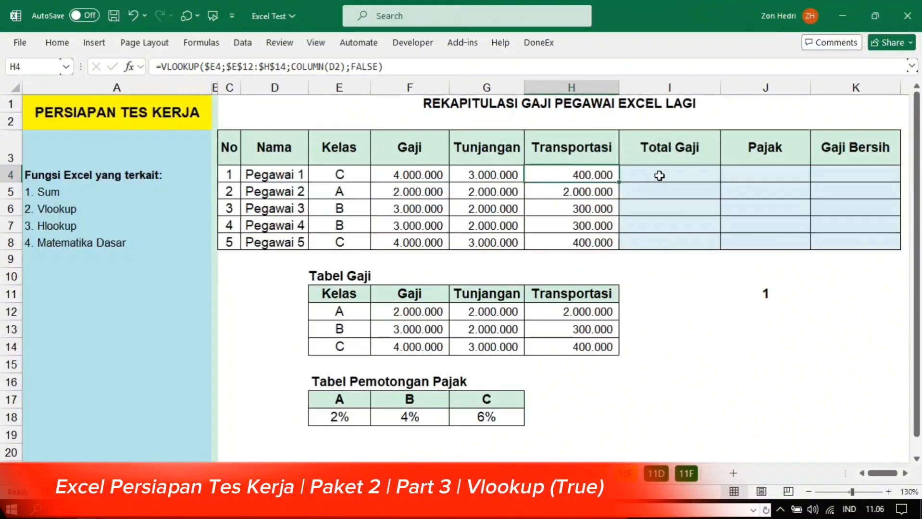
# Step: Try to total Pegawai 1's Gaji, Tunjangan and Transportasi with a SUM formula in Total Gaji cell I4 of the Excel Test workbook
pyautogui.click(660, 176)
pyautogui.write('=')
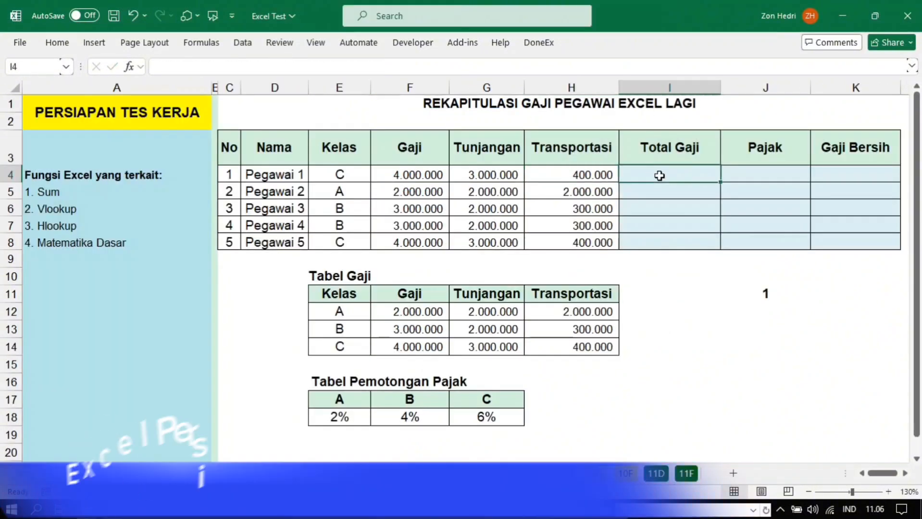
pyautogui.write('sum(')
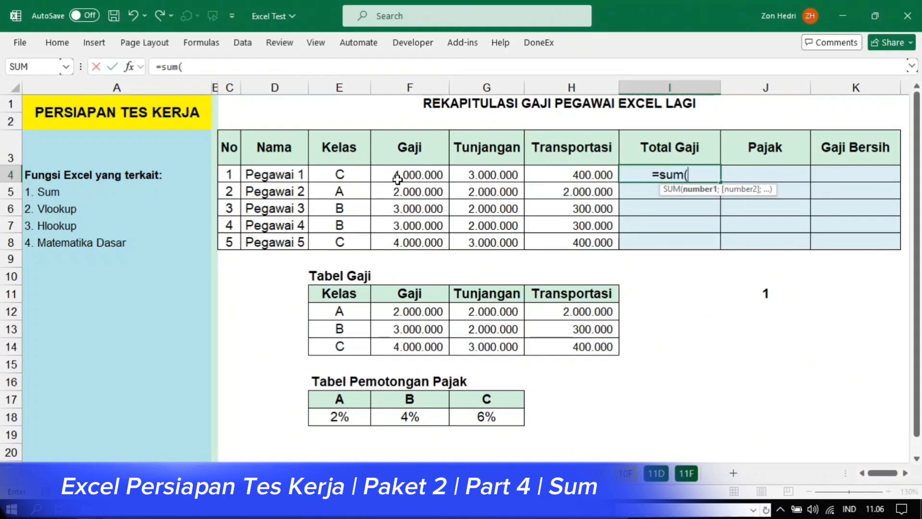
pyautogui.moveTo(438, 175); pyautogui.dragTo(552, 175)
pyautogui.click(552, 172)
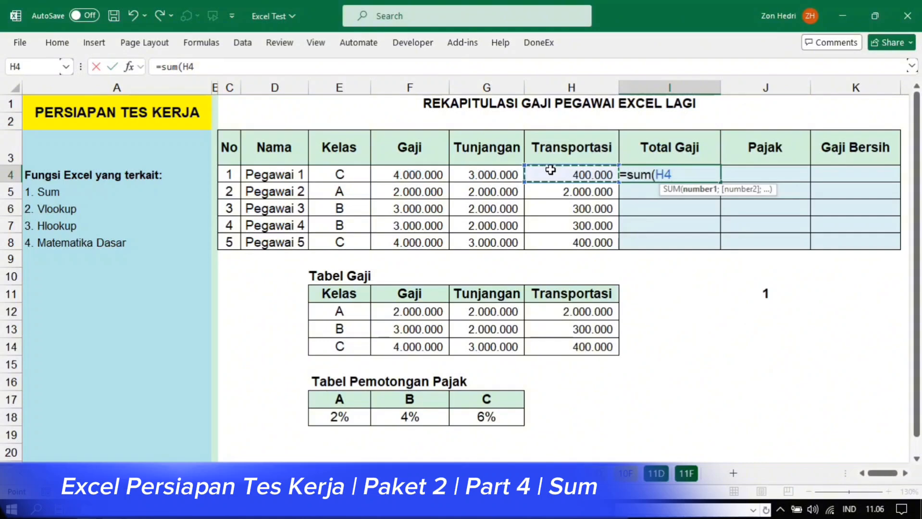
pyautogui.press('Return')
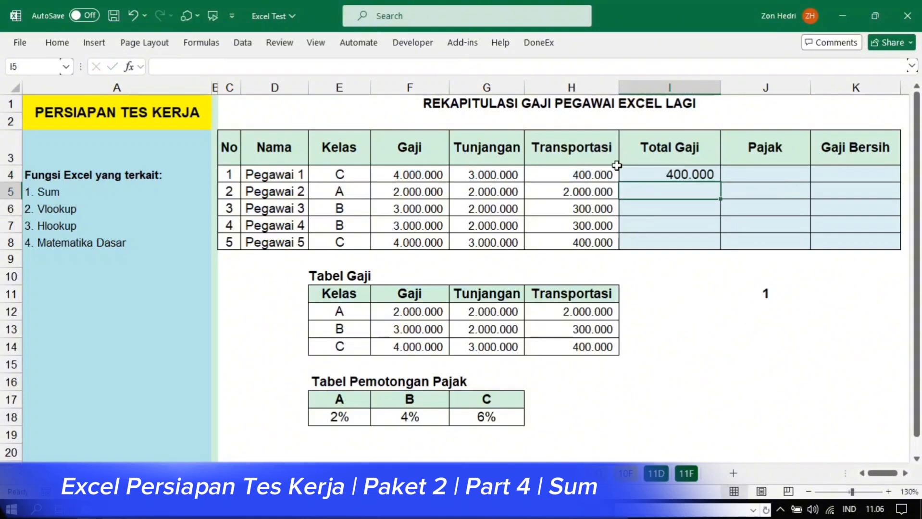
# Step: Enter =SUM(F4:H4) in Total Gaji cell I4 and fill it down through I8
pyautogui.click(652, 173)
pyautogui.write('=sum(')
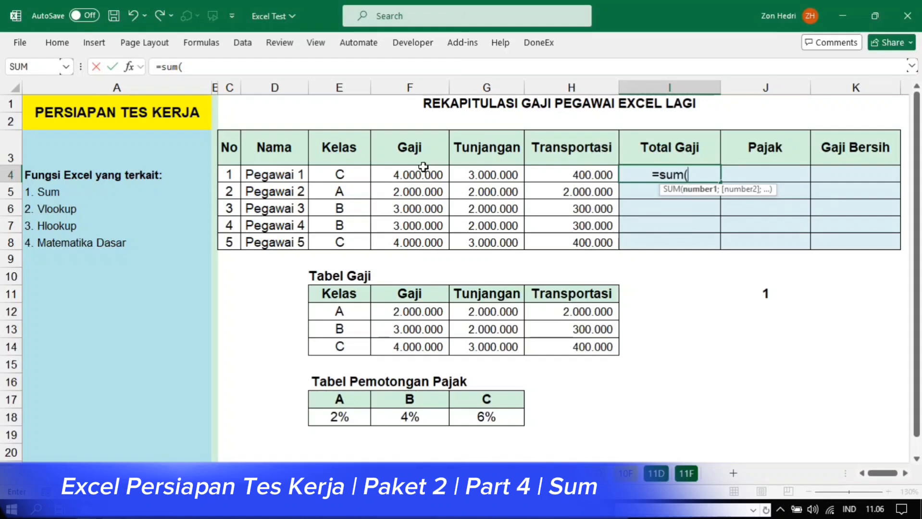
pyautogui.moveTo(423, 169); pyautogui.dragTo(547, 171)
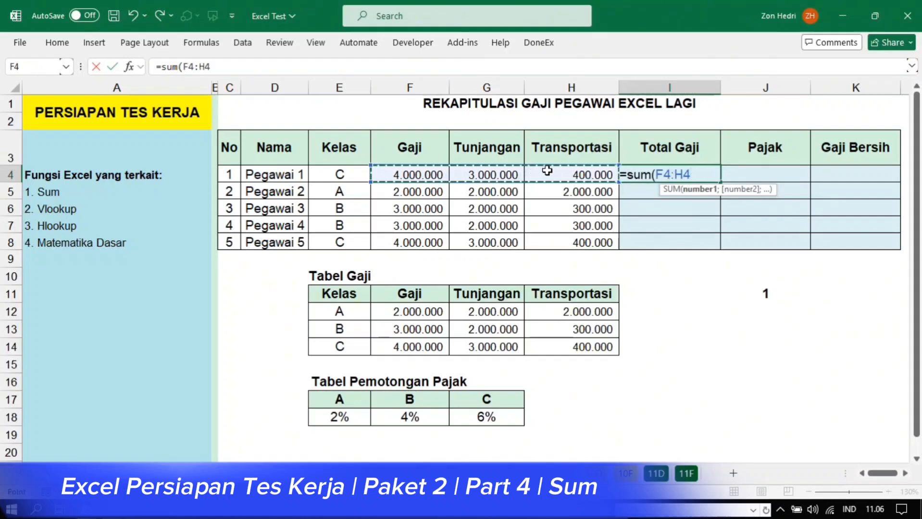
pyautogui.press('Return')
pyautogui.click(684, 174)
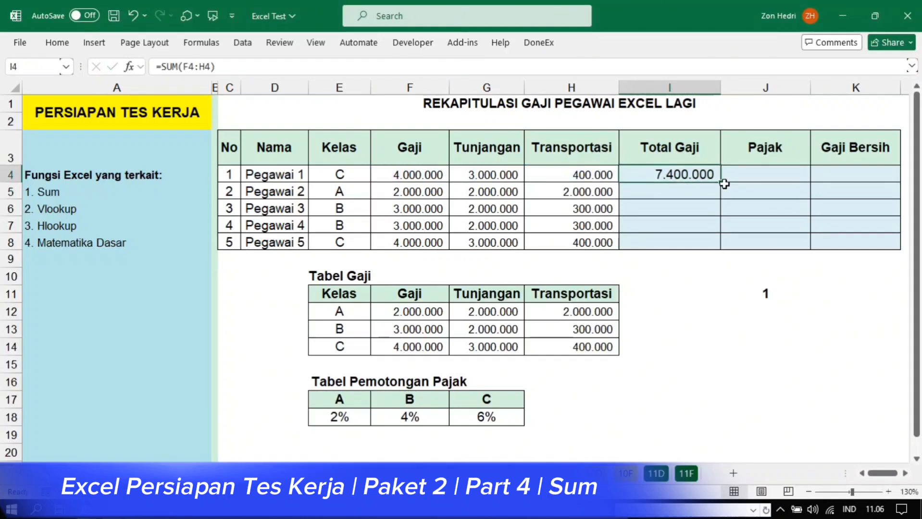
pyautogui.moveTo(721, 183); pyautogui.dragTo(700, 251)
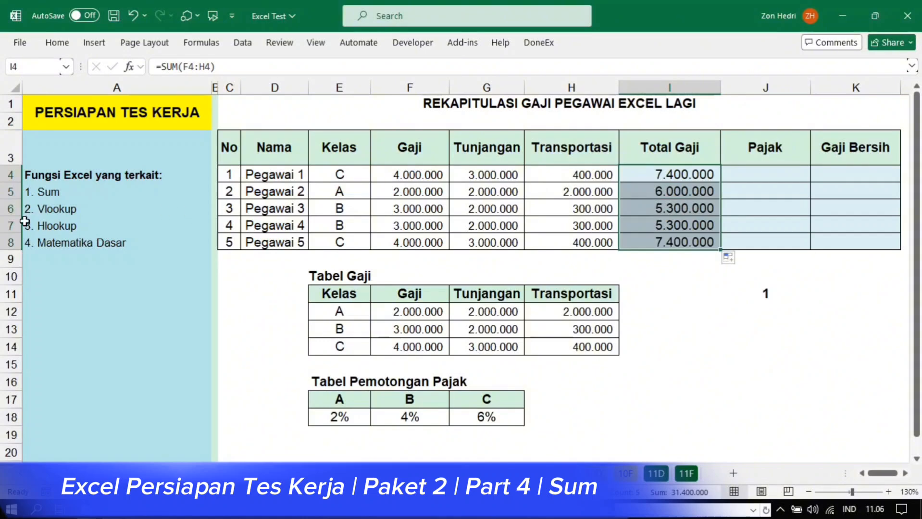
# Step: Examine the employees' Kelas values and the matching tax rates per class in Tabel Pemotongan Pajak for the Pajak column
pyautogui.click(774, 169)
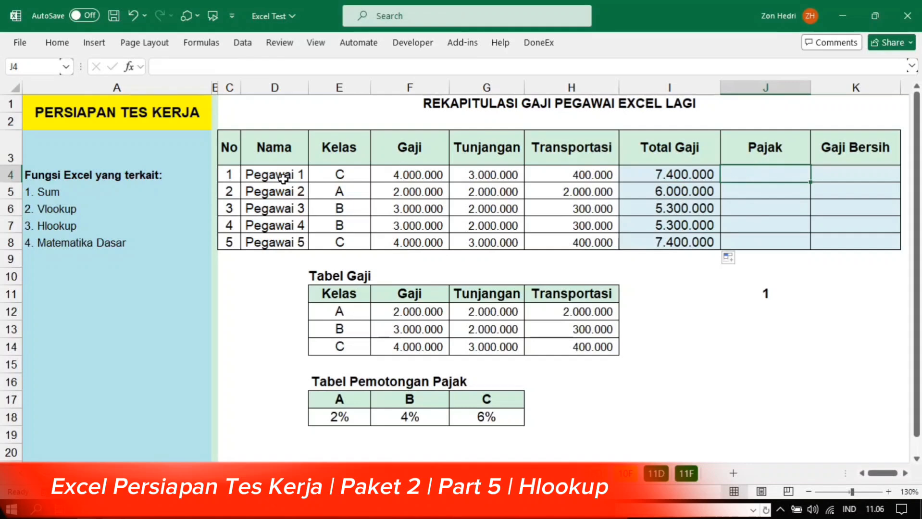
pyautogui.click(333, 174)
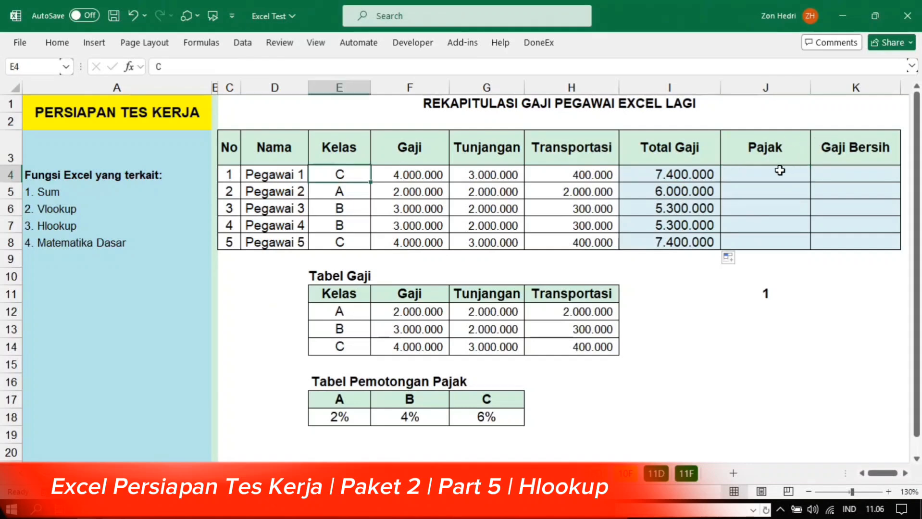
pyautogui.click(779, 170)
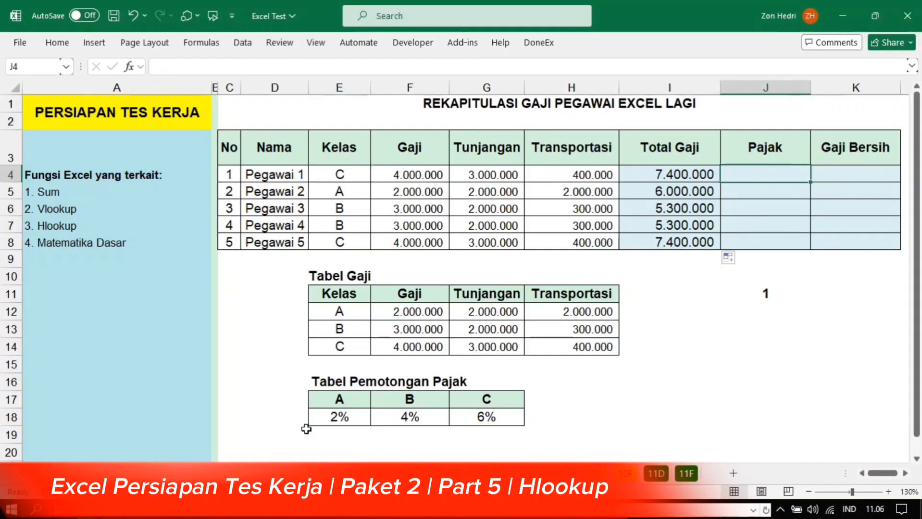
pyautogui.click(334, 403)
pyautogui.click(337, 414)
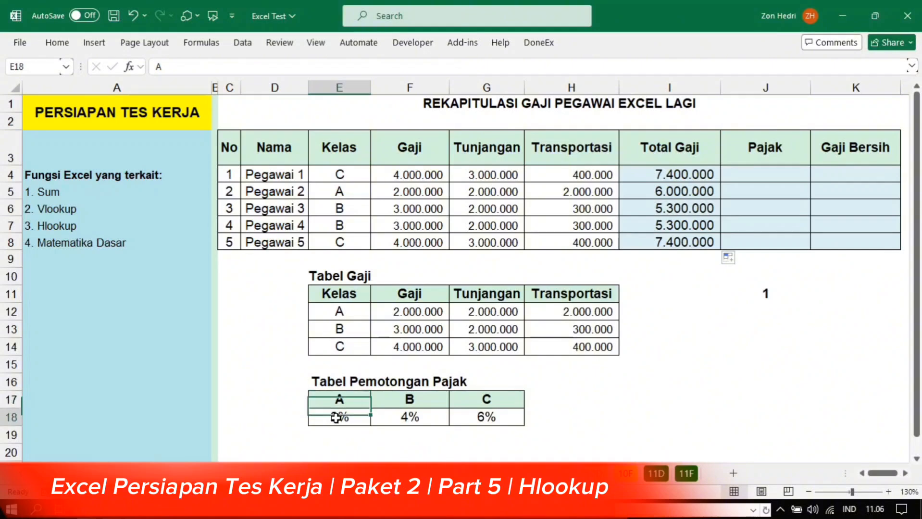
pyautogui.click(412, 410)
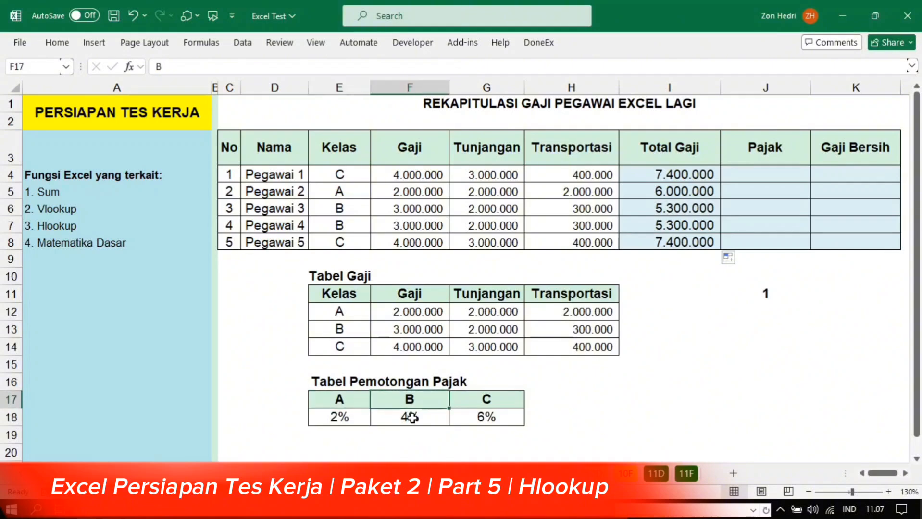
pyautogui.click(489, 400)
pyautogui.click(486, 415)
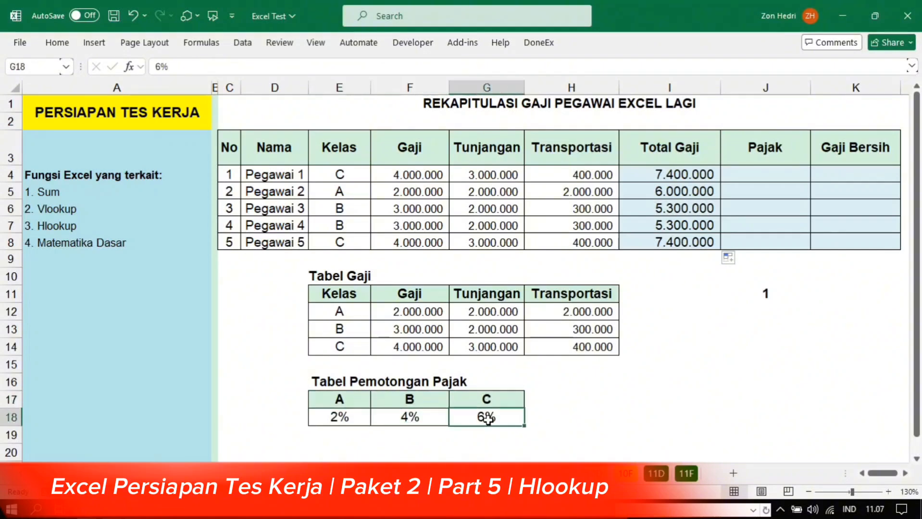
pyautogui.moveTo(343, 172); pyautogui.dragTo(339, 240)
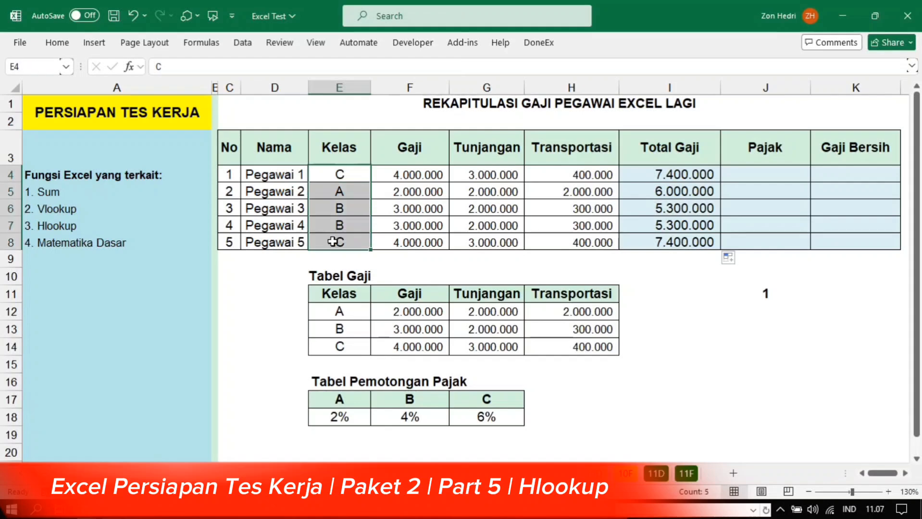
pyautogui.click(339, 240)
pyautogui.click(750, 170)
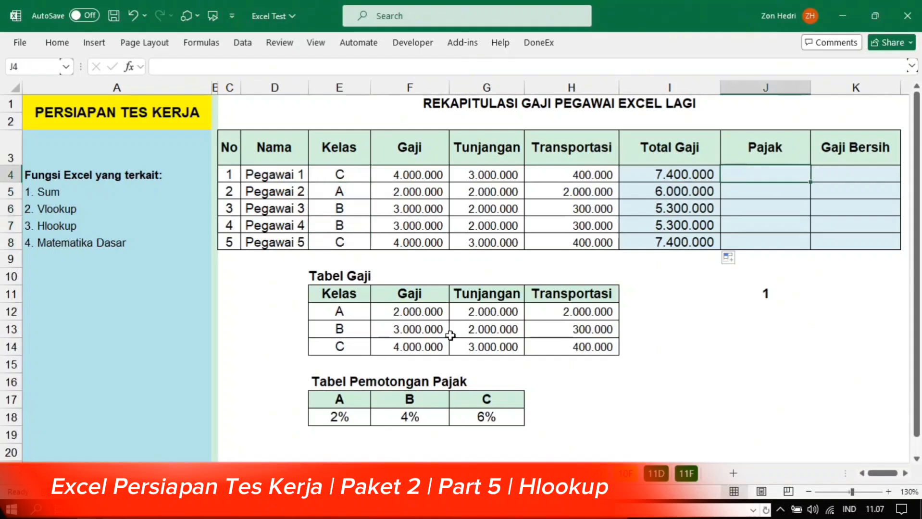
# Step: Compare the horizontal layout of Tabel Pemotongan Pajak with the vertical columns of Tabel Gaji to see why HLOOKUP applies
pyautogui.moveTo(339, 397); pyautogui.dragTo(460, 410)
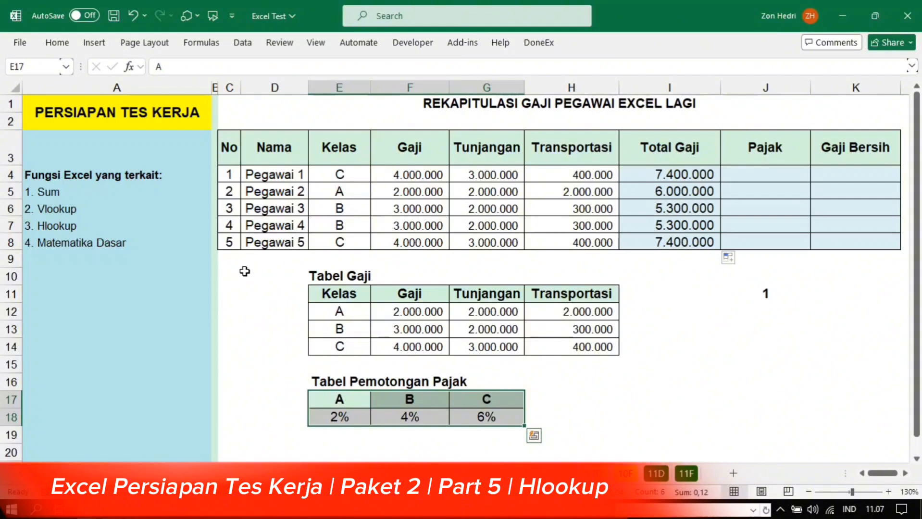
pyautogui.click(332, 416)
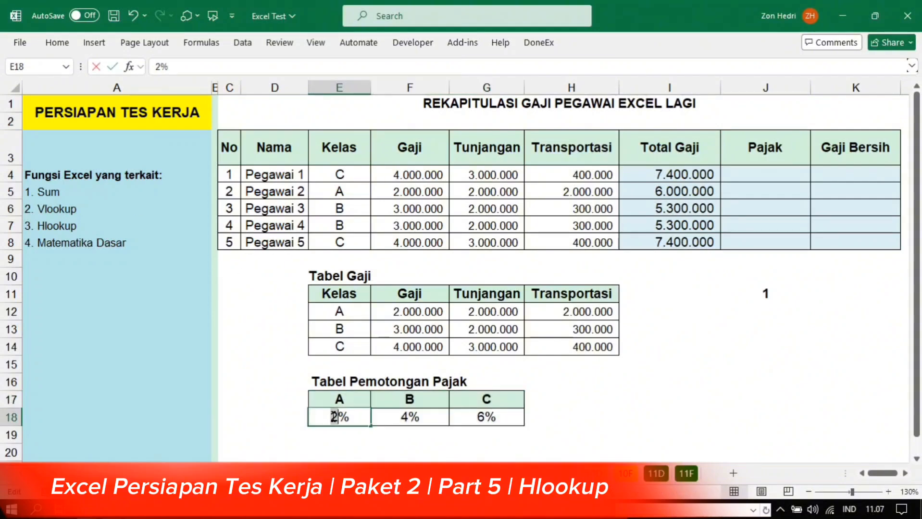
pyautogui.click(391, 416)
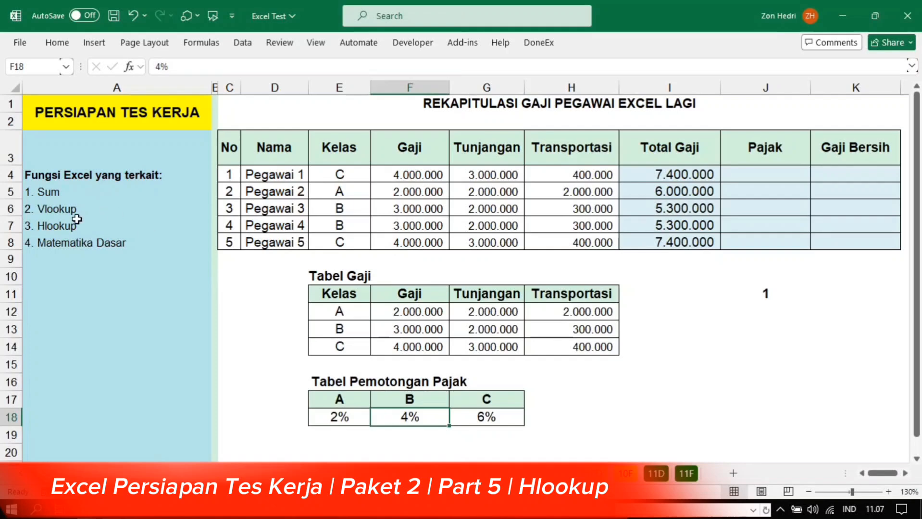
pyautogui.click(44, 231)
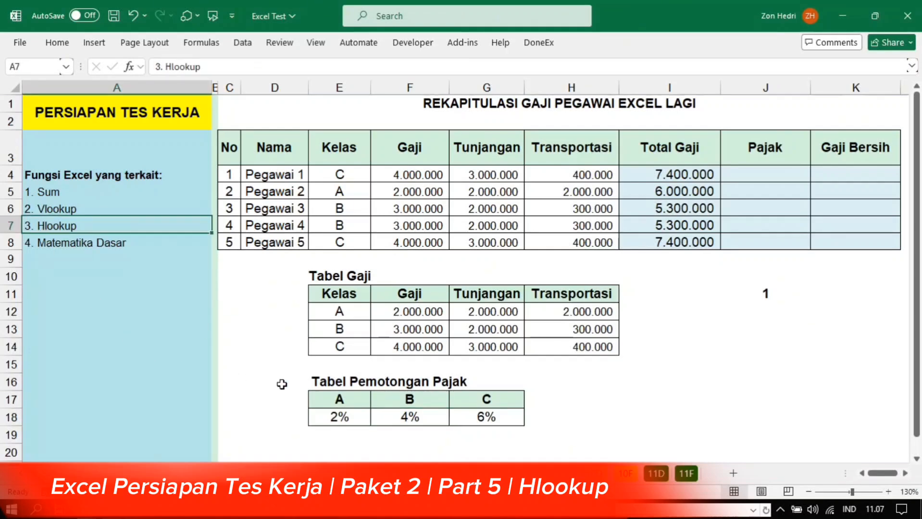
pyautogui.moveTo(331, 405); pyautogui.dragTo(495, 416)
pyautogui.click(343, 418)
pyautogui.moveTo(344, 419); pyautogui.dragTo(465, 423)
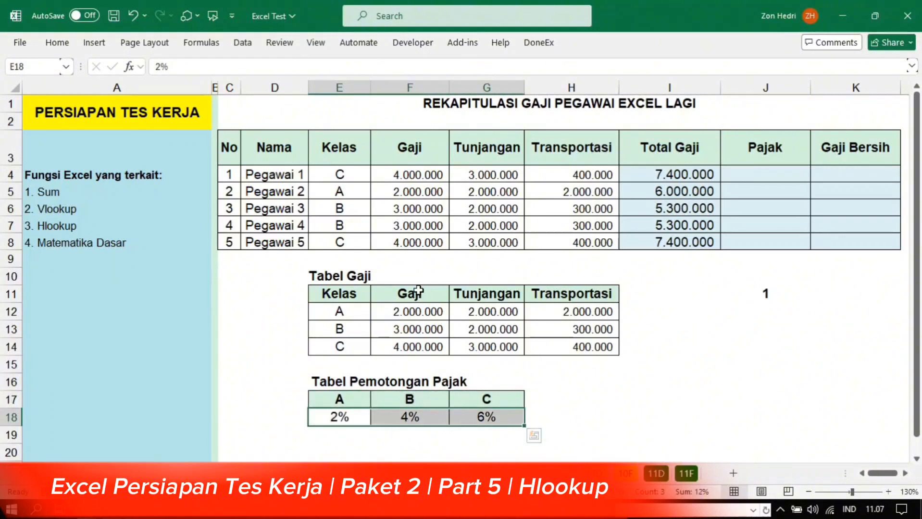
pyautogui.moveTo(411, 279); pyautogui.dragTo(408, 346)
pyautogui.click(408, 346)
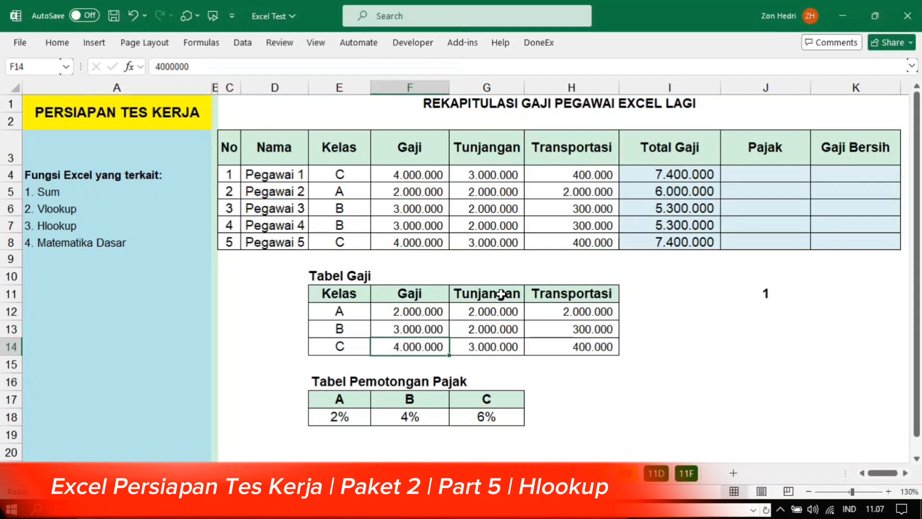
pyautogui.moveTo(502, 294); pyautogui.dragTo(486, 346)
pyautogui.click(486, 346)
pyautogui.moveTo(584, 294); pyautogui.dragTo(580, 330)
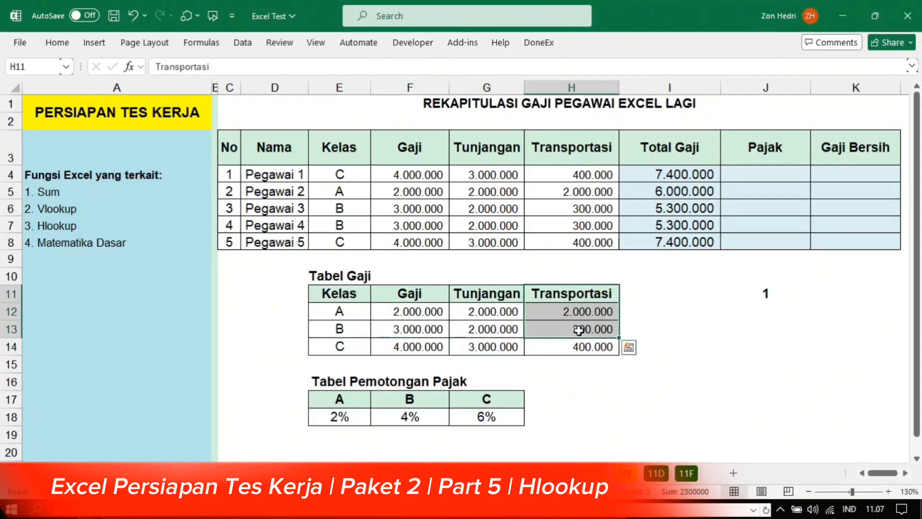
pyautogui.click(347, 418)
pyautogui.moveTo(347, 418); pyautogui.dragTo(485, 417)
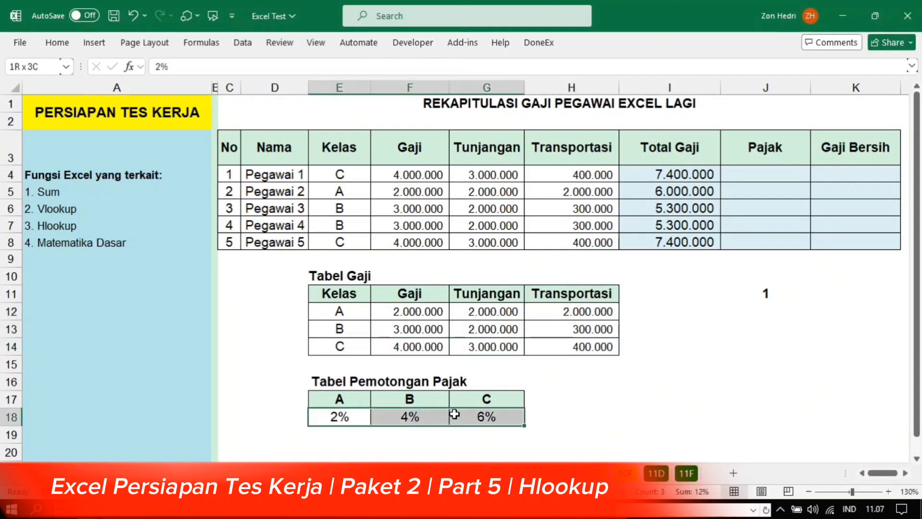
# Step: Begin an HLOOKUP formula in Pajak cell J4, using the first employee's Kelas cell E4 as the lookup value
pyautogui.click(742, 176)
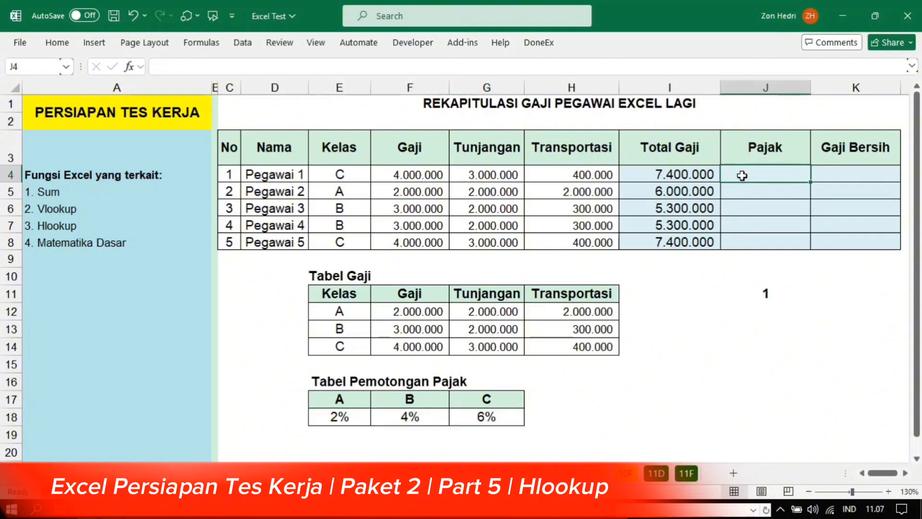
pyautogui.write('=')
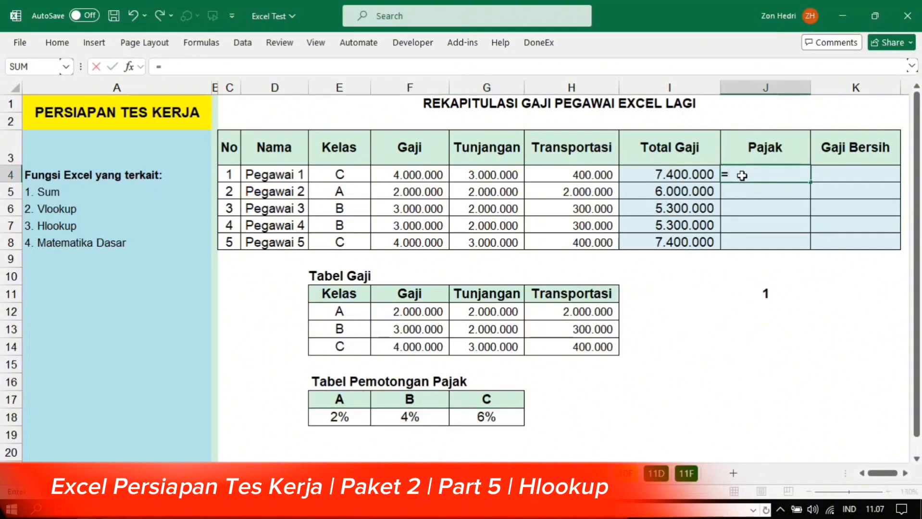
pyautogui.write('hlookup')
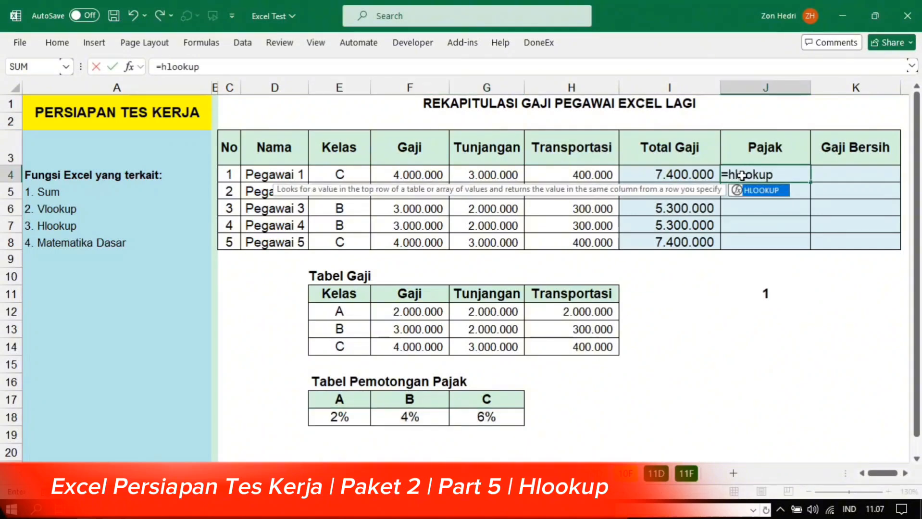
pyautogui.write('(')
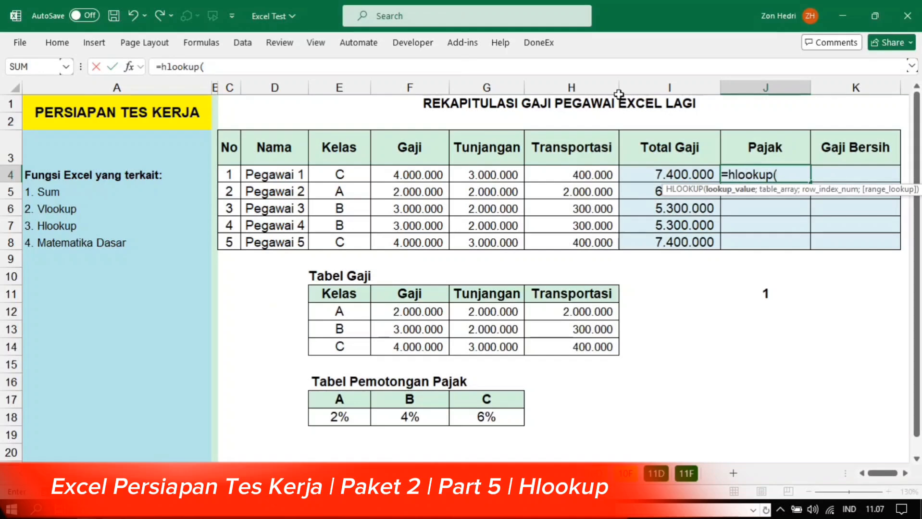
pyautogui.click(334, 174)
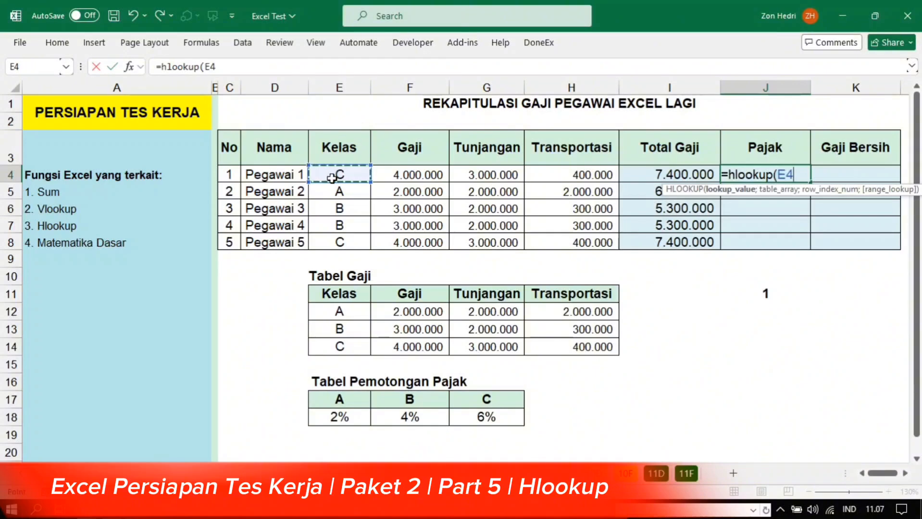
pyautogui.write(';')
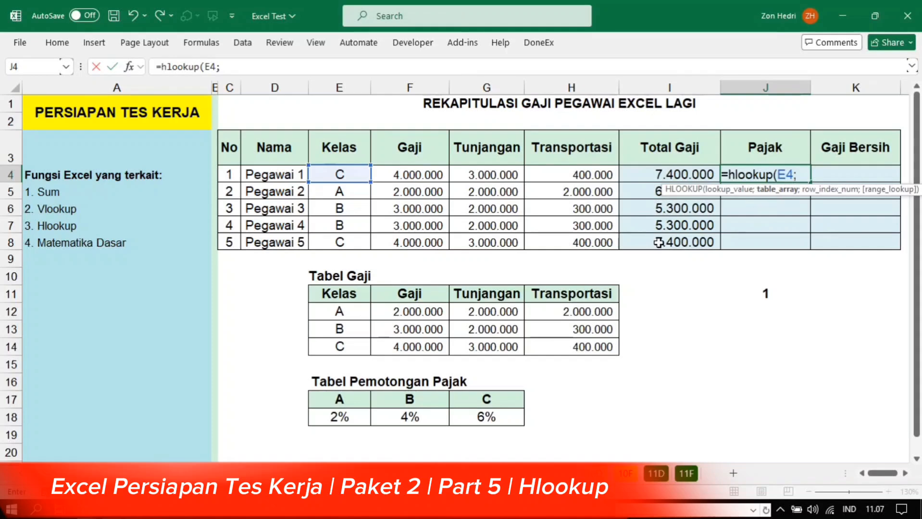
# Step: Set the HLOOKUP table array in J4 to the Tabel Pemotongan Pajak range E17:G18, locked as the absolute reference $E$17:$G$18
pyautogui.moveTo(340, 400); pyautogui.dragTo(450, 414)
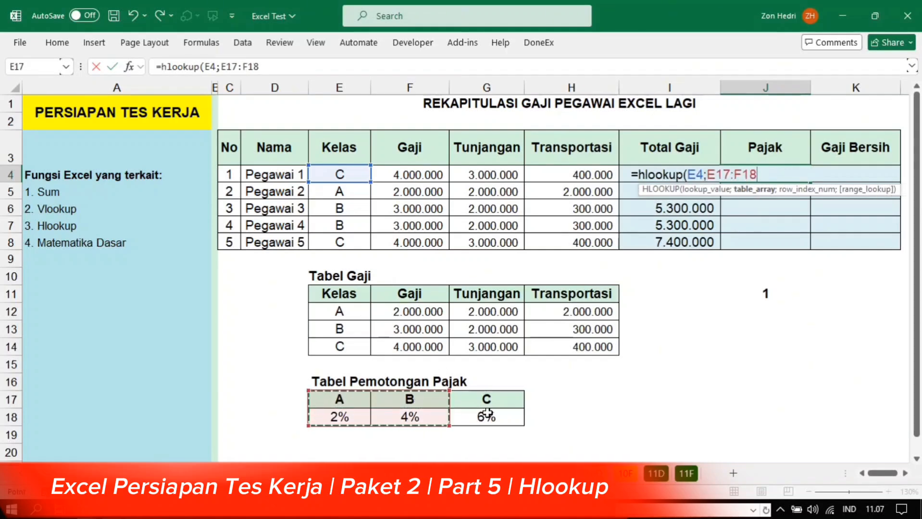
pyautogui.click(486, 417)
pyautogui.click(340, 404)
pyautogui.moveTo(384, 405); pyautogui.dragTo(483, 414)
pyautogui.click(486, 417)
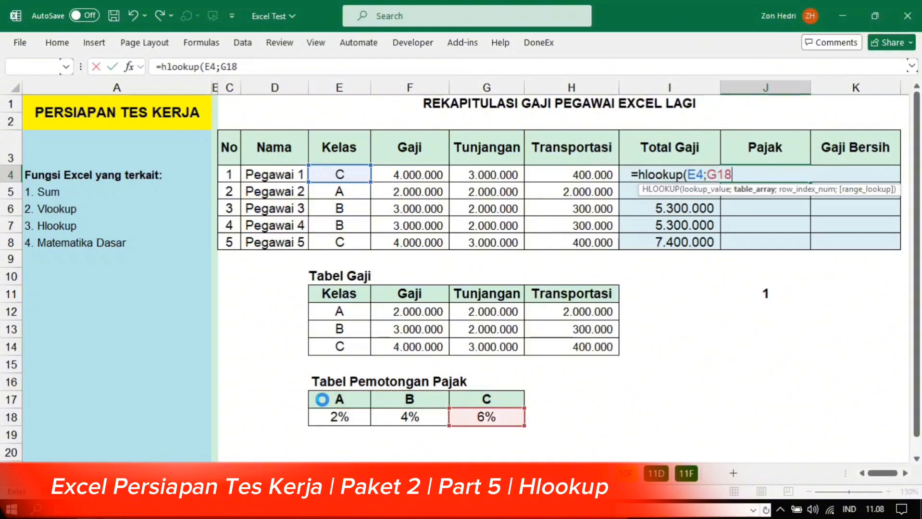
pyautogui.press('Return')
pyautogui.click(477, 295)
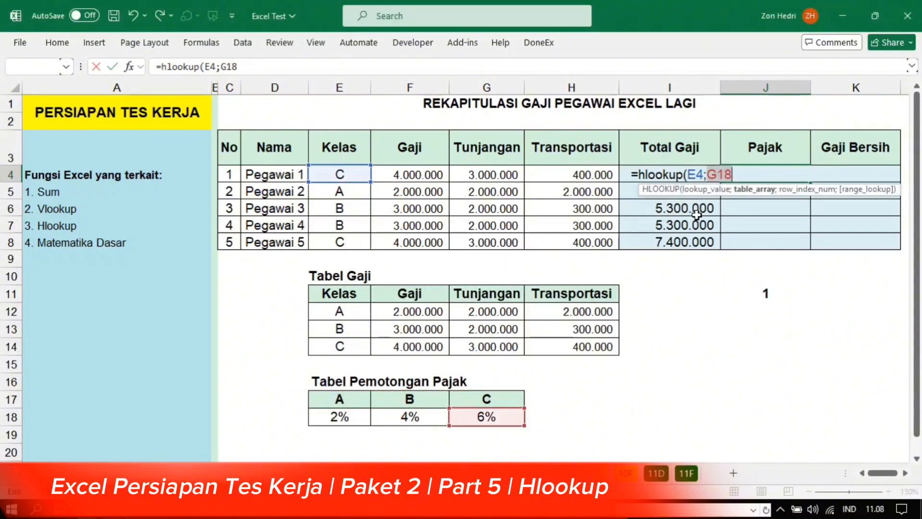
pyautogui.moveTo(313, 405); pyautogui.dragTo(487, 415)
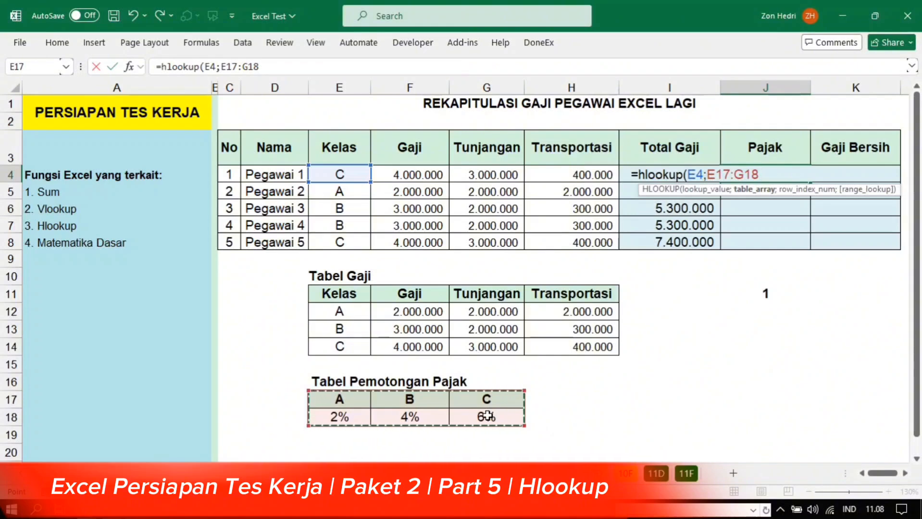
pyautogui.press('F4')
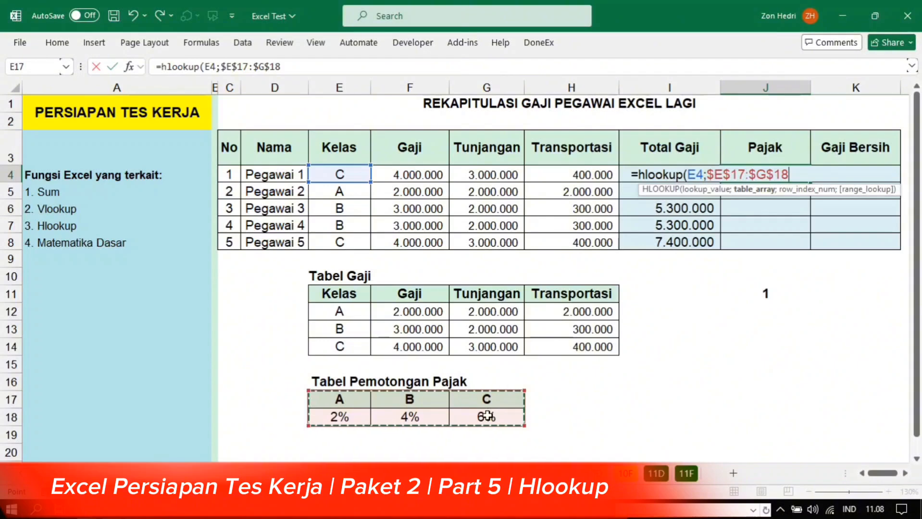
# Step: Complete the HLOOKUP formula in J4 with row index 2 and FALSE for an exact match, and enter it
pyautogui.write(';')
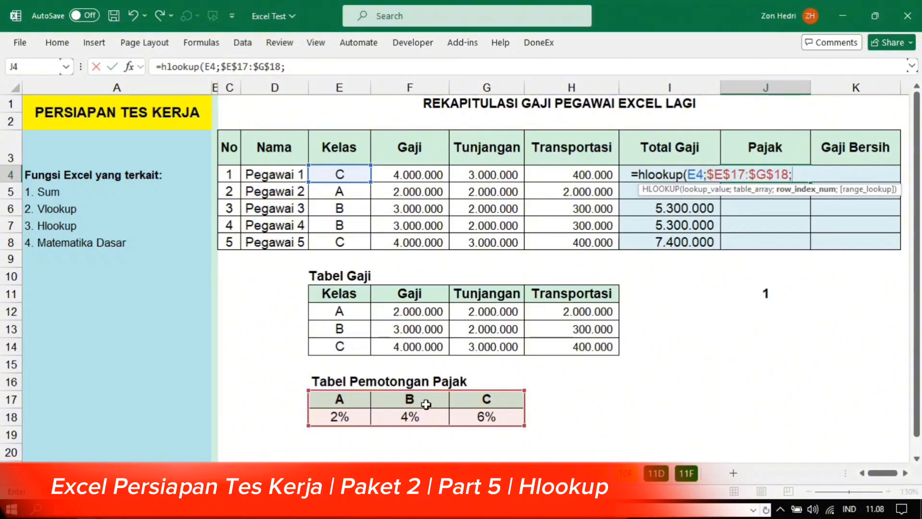
pyautogui.write('2;')
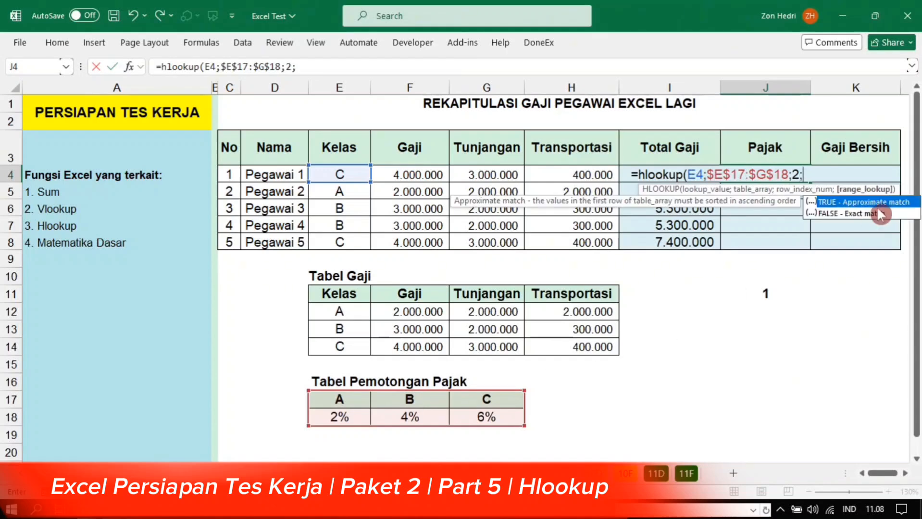
pyautogui.doubleClick(861, 213)
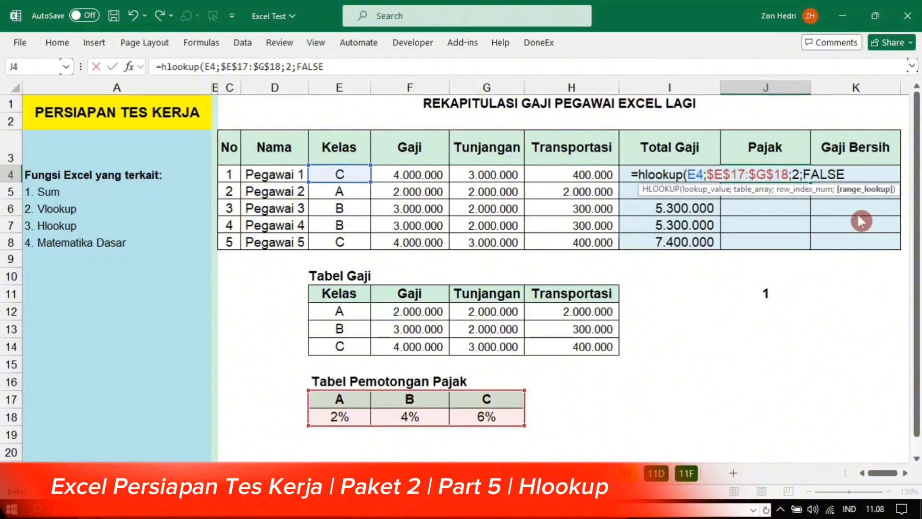
pyautogui.write(')')
pyautogui.press('Return')
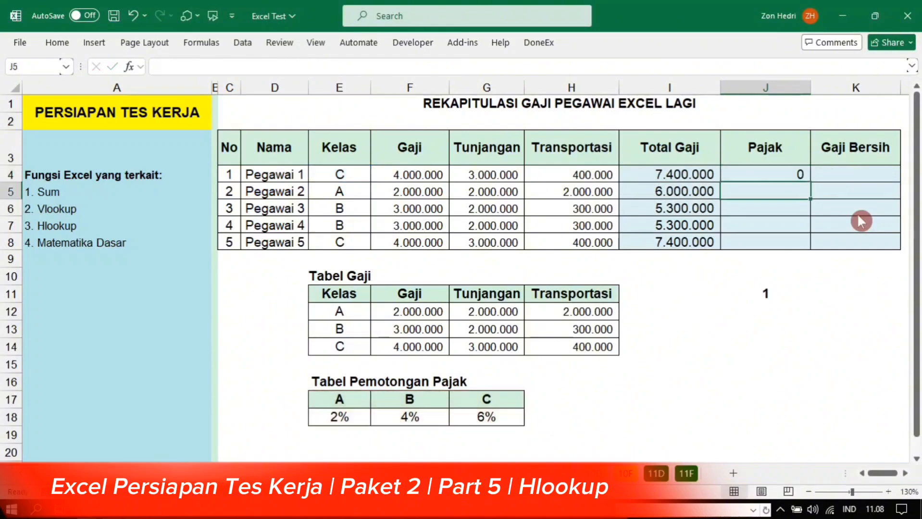
# Step: Compare Pajak cell J4 with the class C rate in G18, and format J4 as Percentage
pyautogui.click(783, 174)
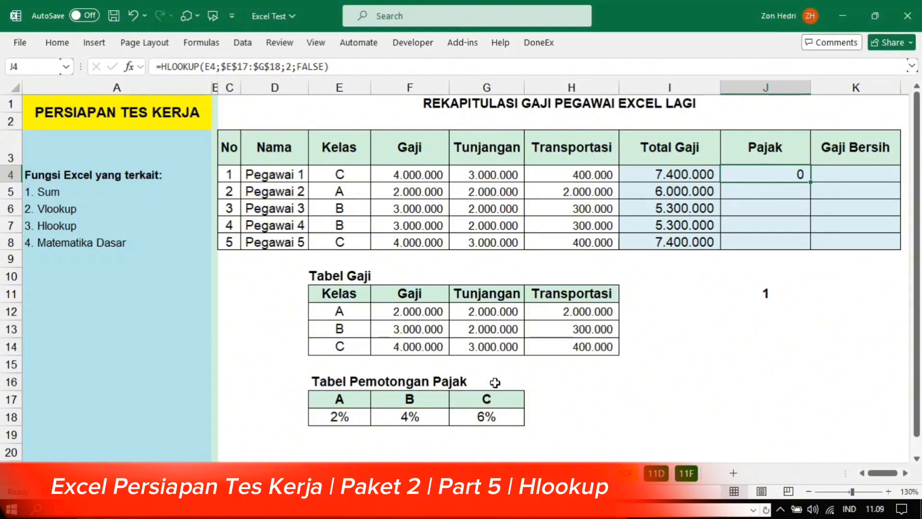
pyautogui.click(479, 416)
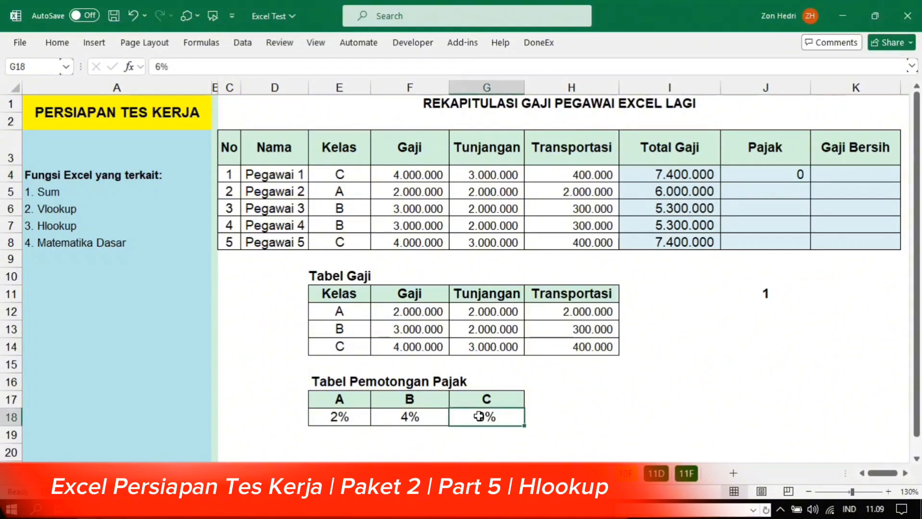
pyautogui.click(779, 174)
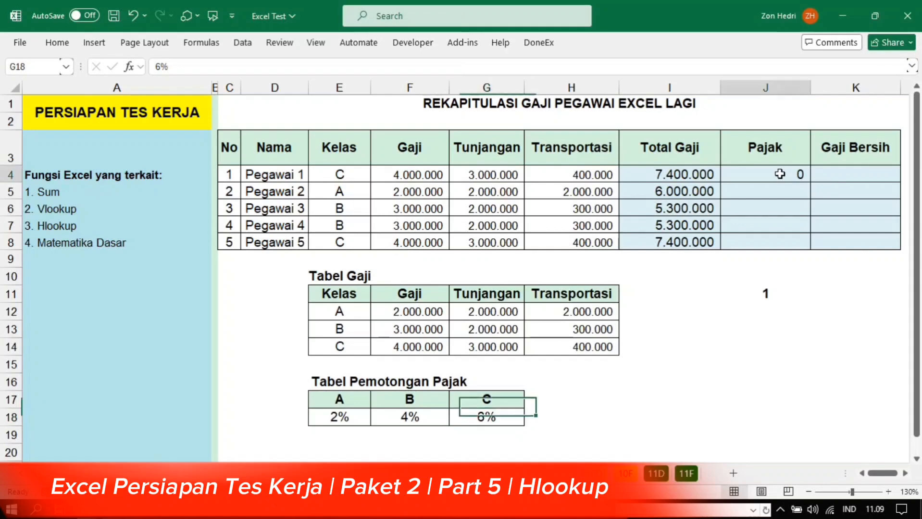
pyautogui.click(57, 43)
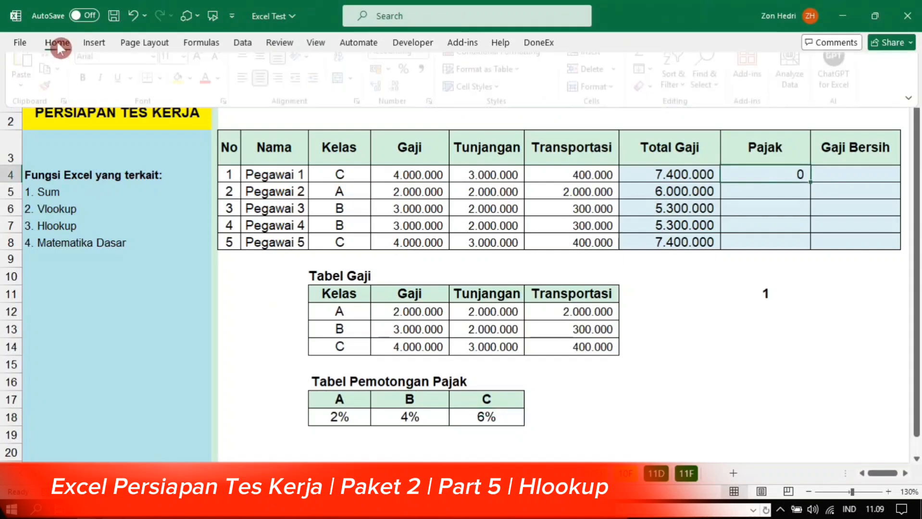
pyautogui.click(430, 64)
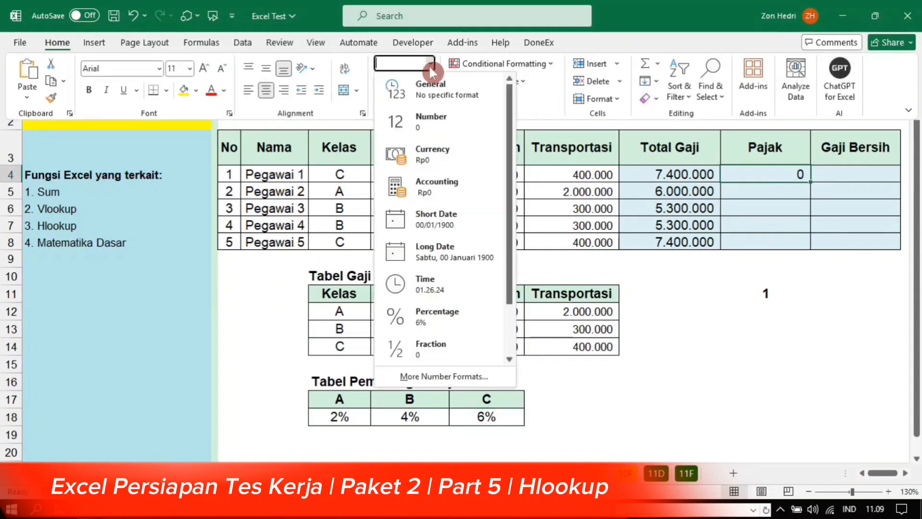
pyautogui.click(436, 321)
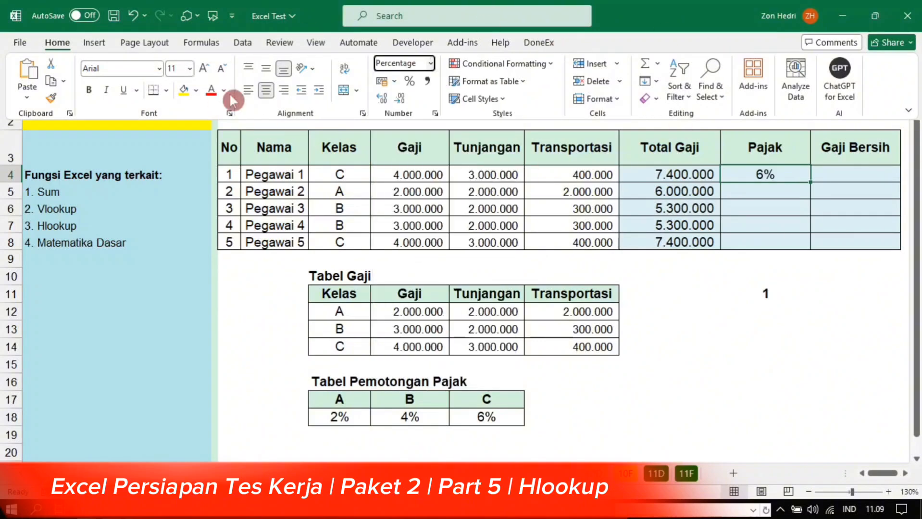
# Step: Try the General and Currency number formats on J4, and return it to Percentage
pyautogui.click(428, 64)
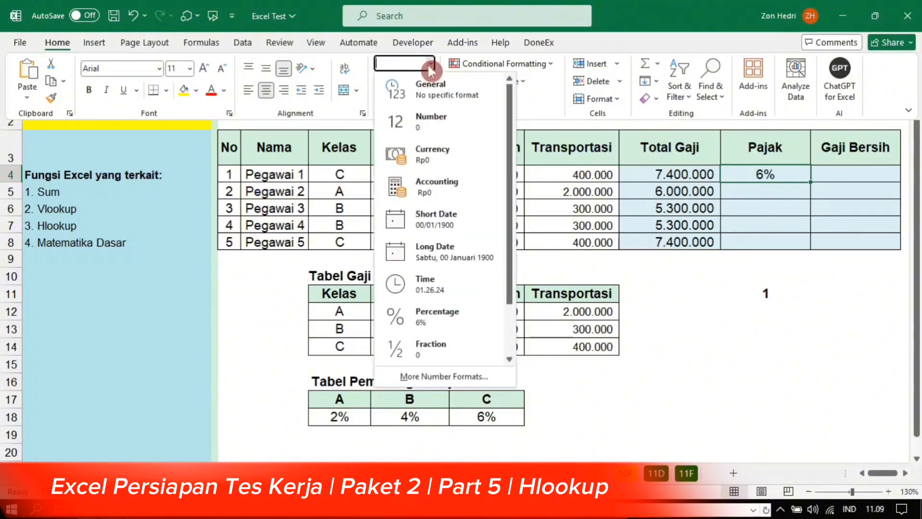
pyautogui.click(431, 84)
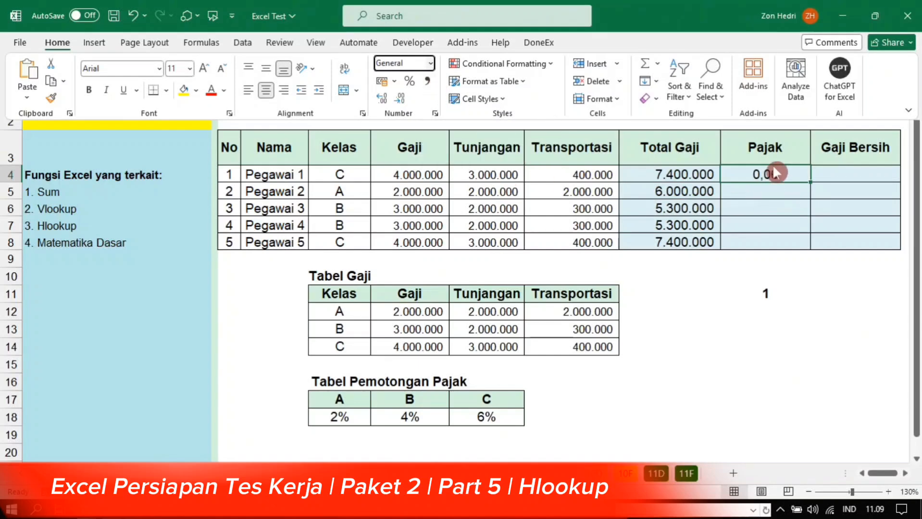
pyautogui.click(430, 63)
pyautogui.click(421, 146)
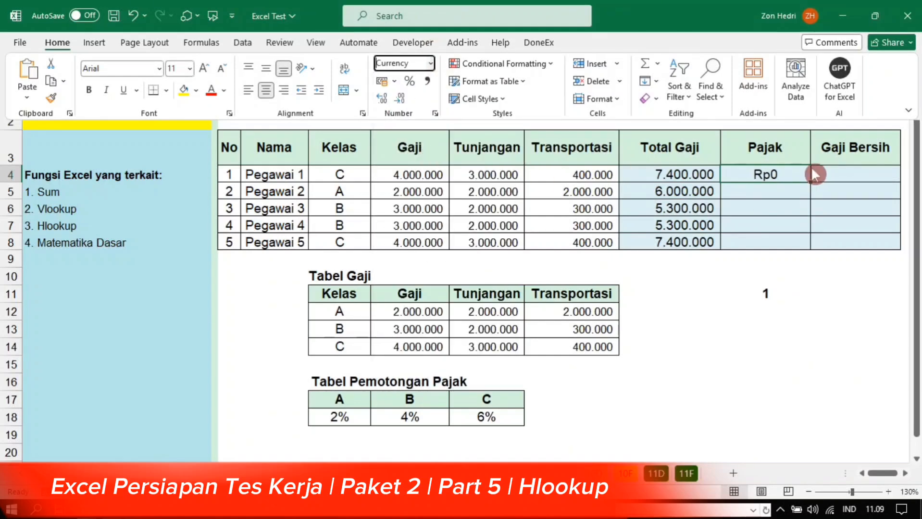
pyautogui.click(430, 63)
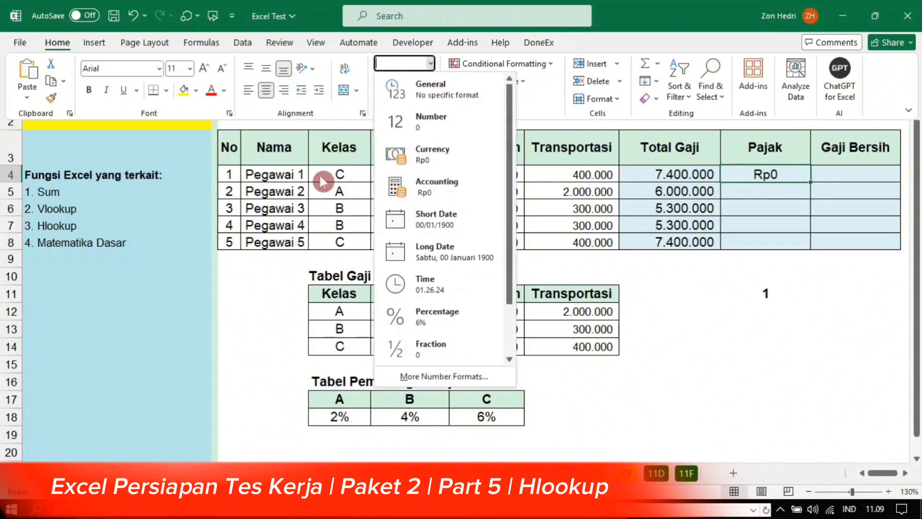
pyautogui.click(429, 312)
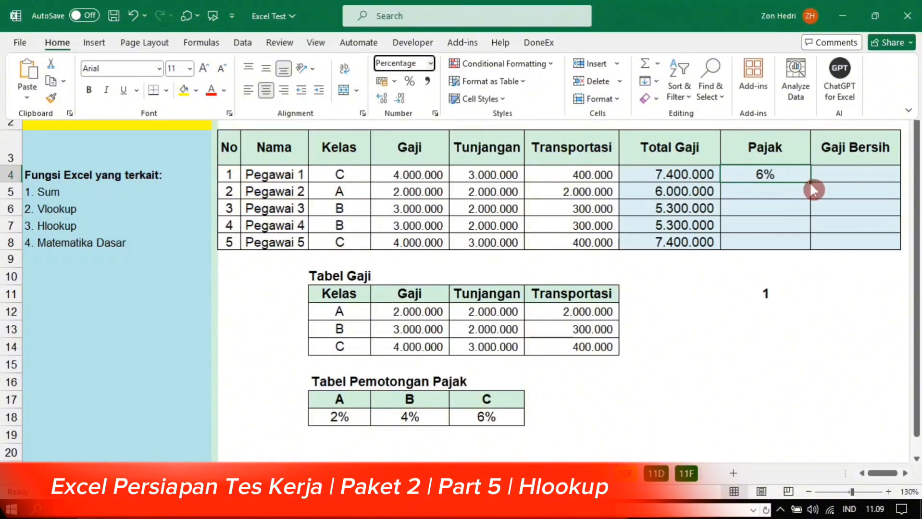
# Step: Fill the HLOOKUP formula from J4 down the Pajak column through J8 and check the filled cells
pyautogui.hotkey('ctrl', 'F1')
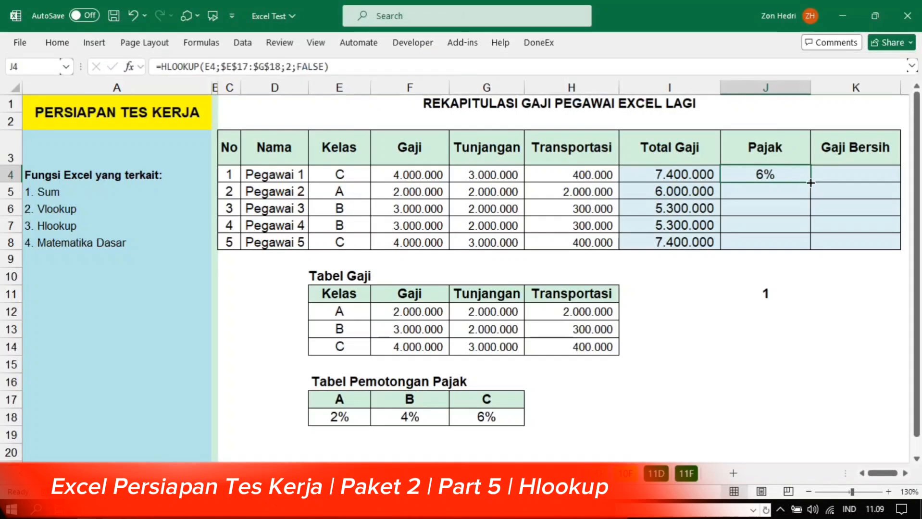
pyautogui.moveTo(810, 184); pyautogui.dragTo(798, 251)
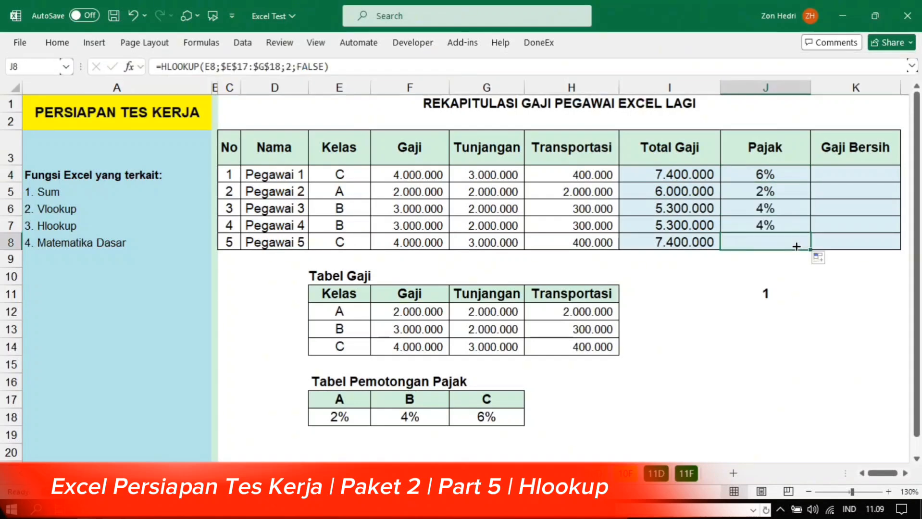
pyautogui.click(764, 174)
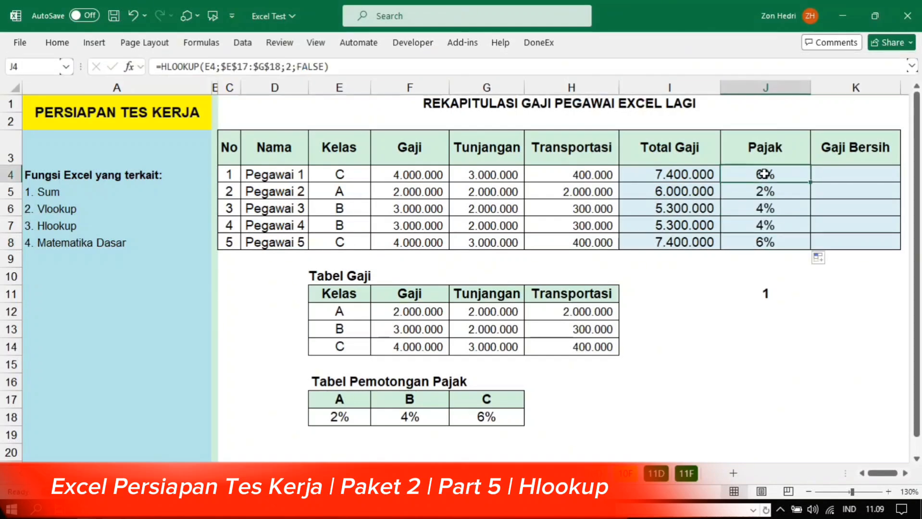
pyautogui.click(764, 225)
pyautogui.click(764, 174)
# Step: Extend the J4 Pajak formula to multiply the looked-up rate by Total Gaji: =HLOOKUP(E4;$E$17:$G$18;2;FALSE)*I4
pyautogui.click(679, 171)
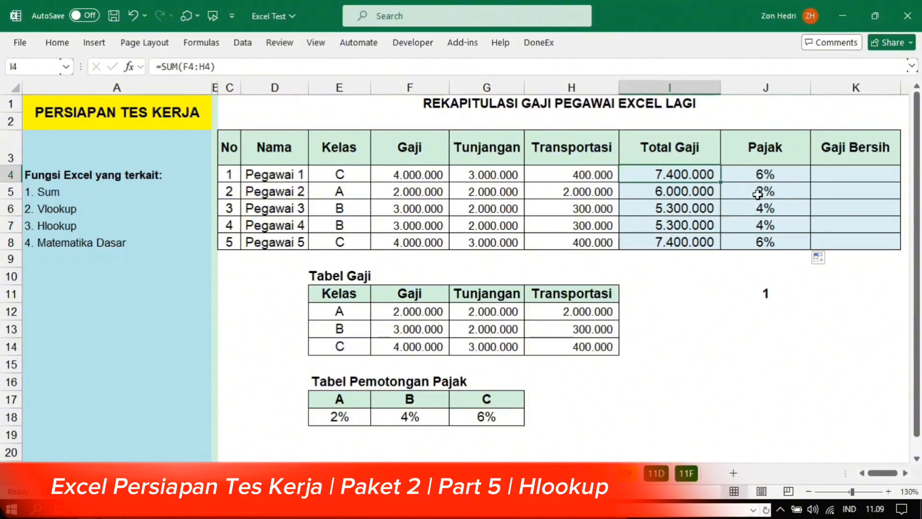
pyautogui.click(758, 195)
pyautogui.click(667, 192)
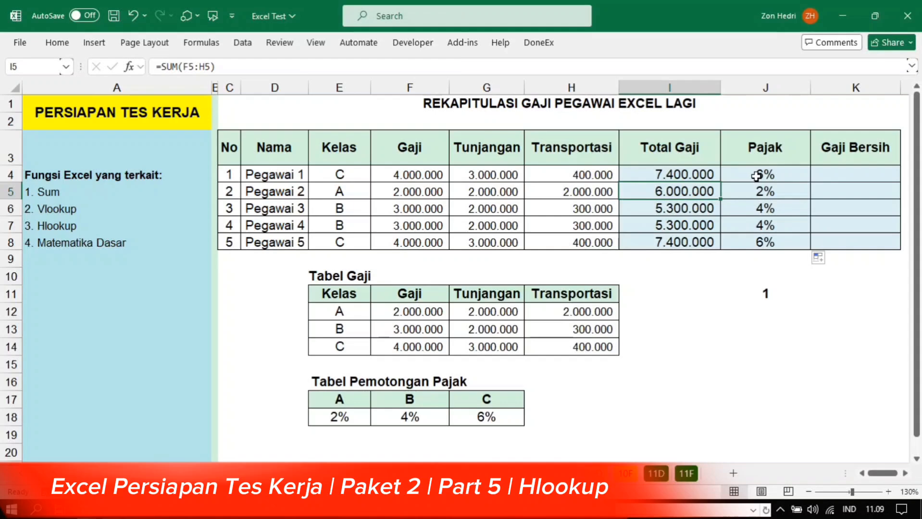
pyautogui.click(756, 176)
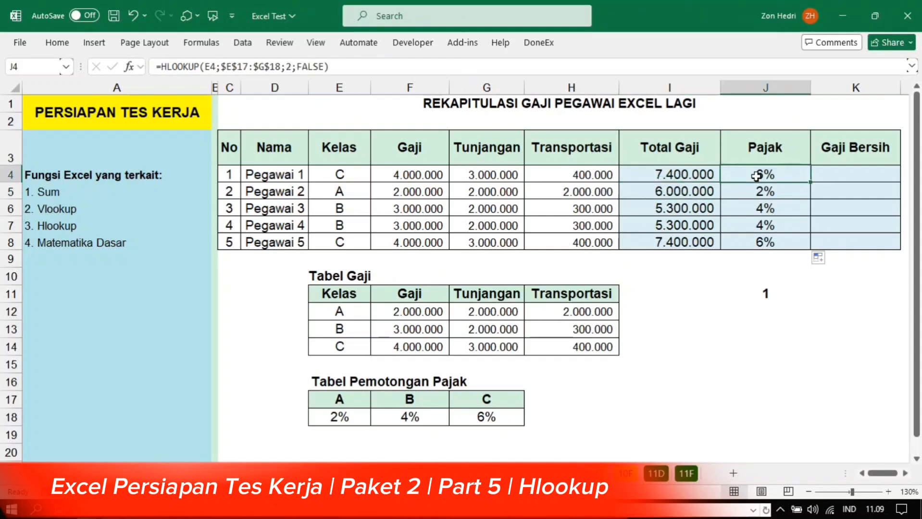
pyautogui.doubleClick(756, 175)
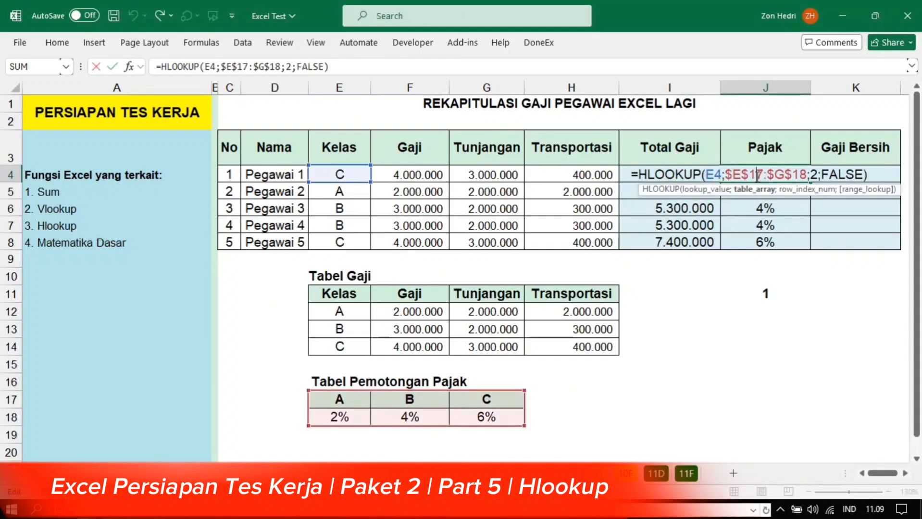
pyautogui.click(349, 67)
pyautogui.write('*')
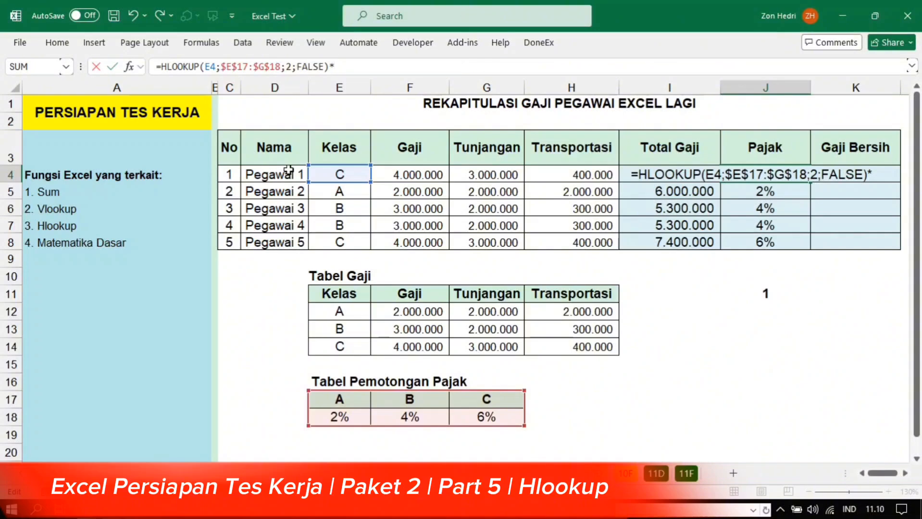
pyautogui.write('i4')
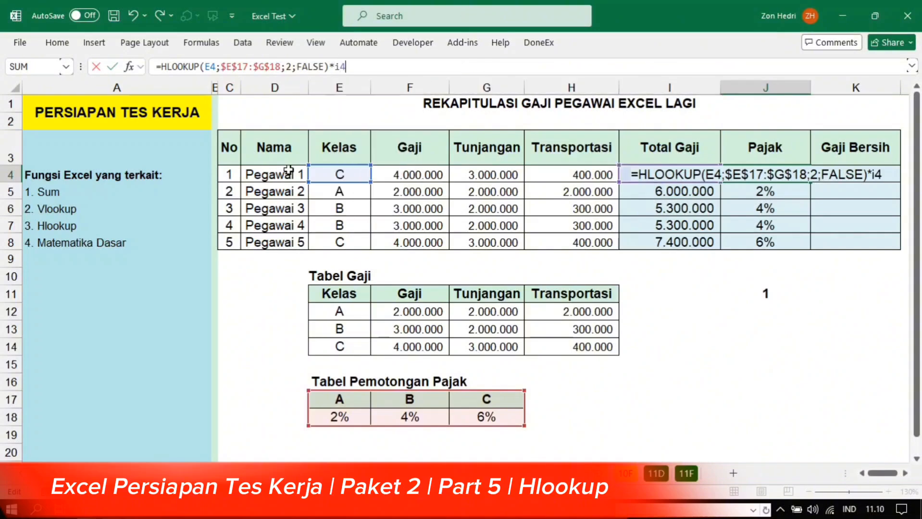
pyautogui.press('Return')
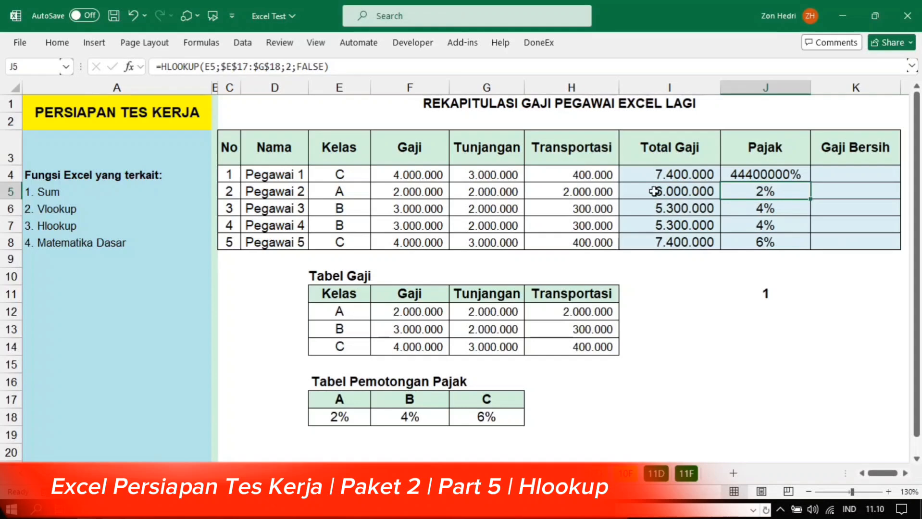
# Step: Change the number format of Pajak cell J4 to General and check its amount against Total Gaji cell I4
pyautogui.click(759, 172)
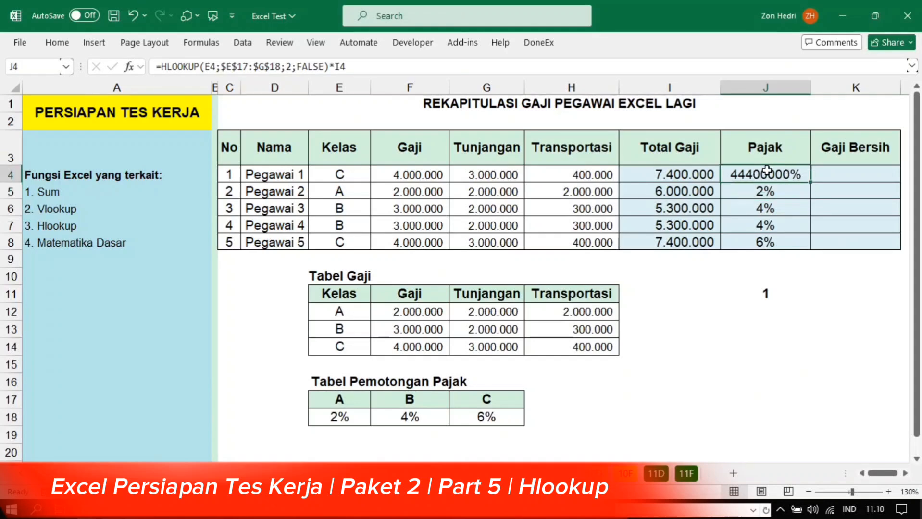
pyautogui.click(55, 43)
pyautogui.click(54, 44)
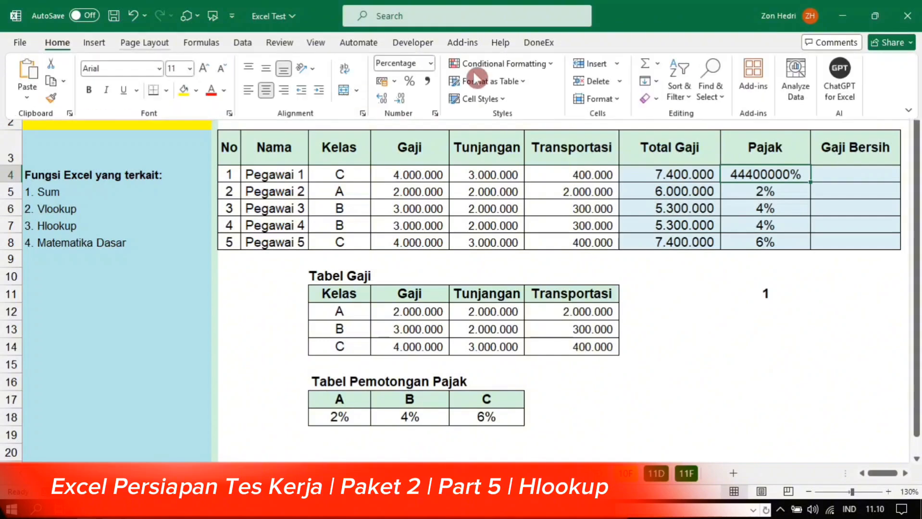
pyautogui.click(431, 62)
pyautogui.click(434, 88)
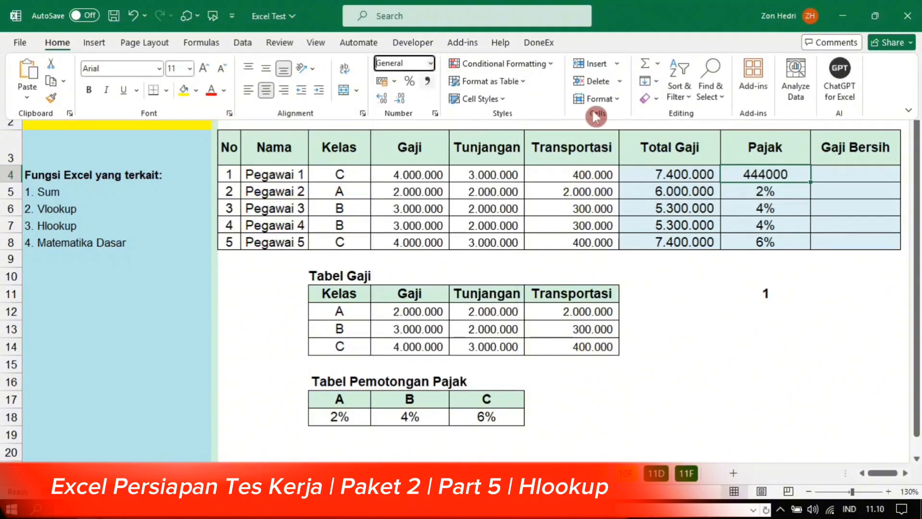
pyautogui.click(793, 181)
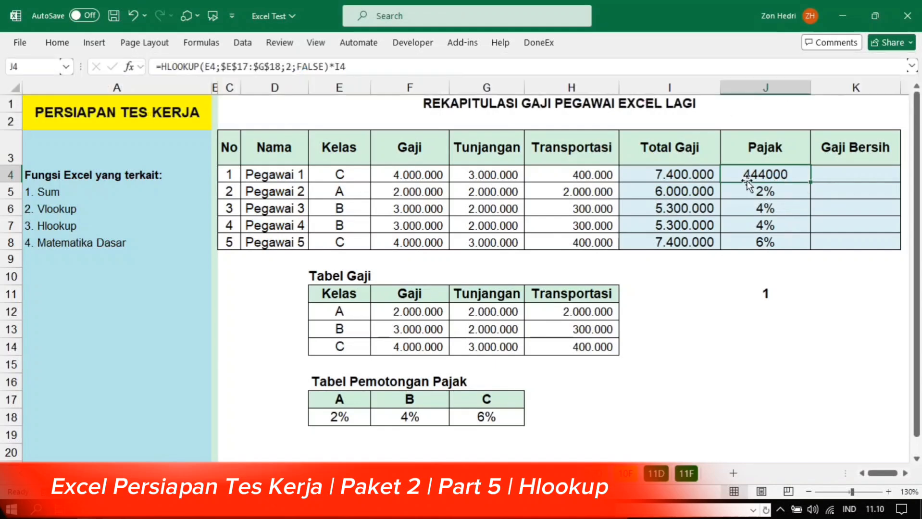
pyautogui.click(678, 175)
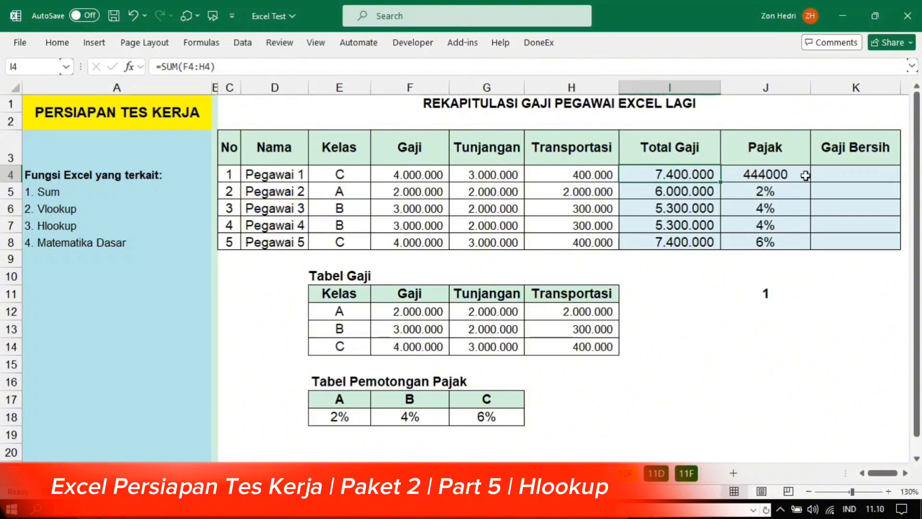
# Step: Fill the J4 Pajak formula down through J8 and format the filled cells as Currency
pyautogui.click(781, 176)
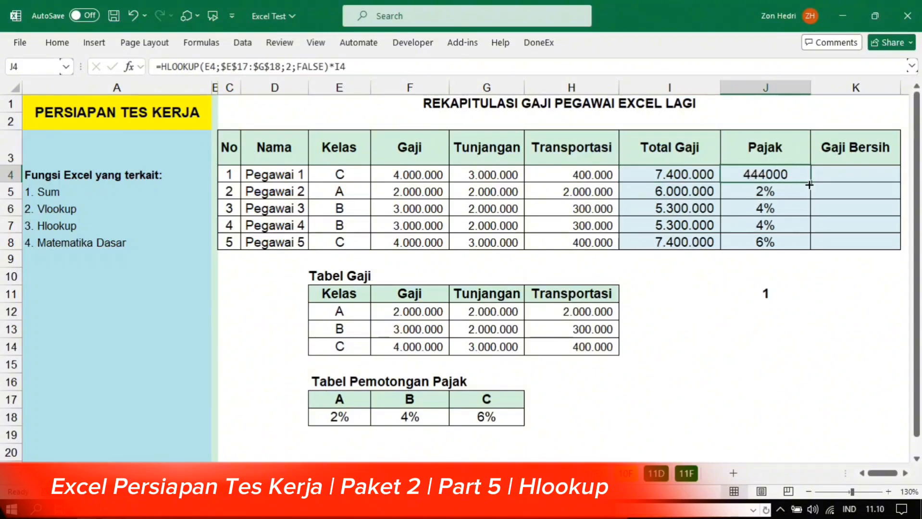
pyautogui.moveTo(810, 183); pyautogui.dragTo(810, 247)
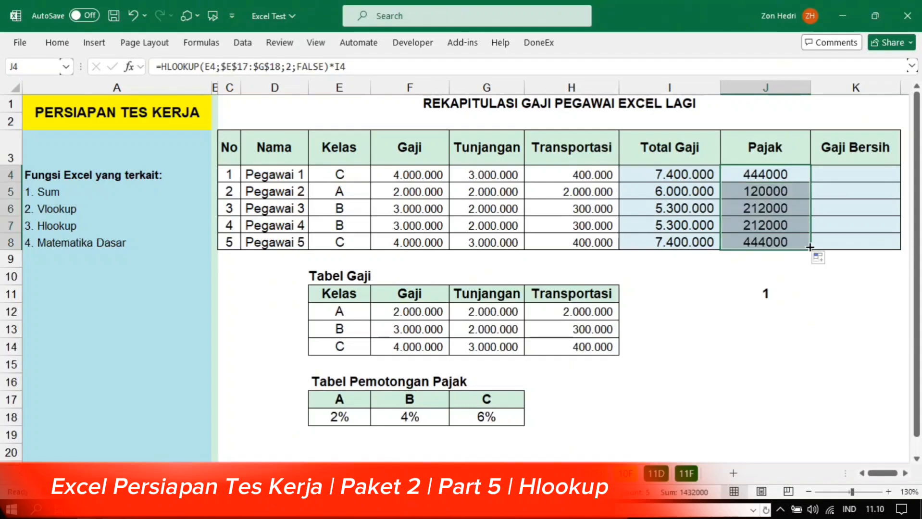
pyautogui.click(57, 42)
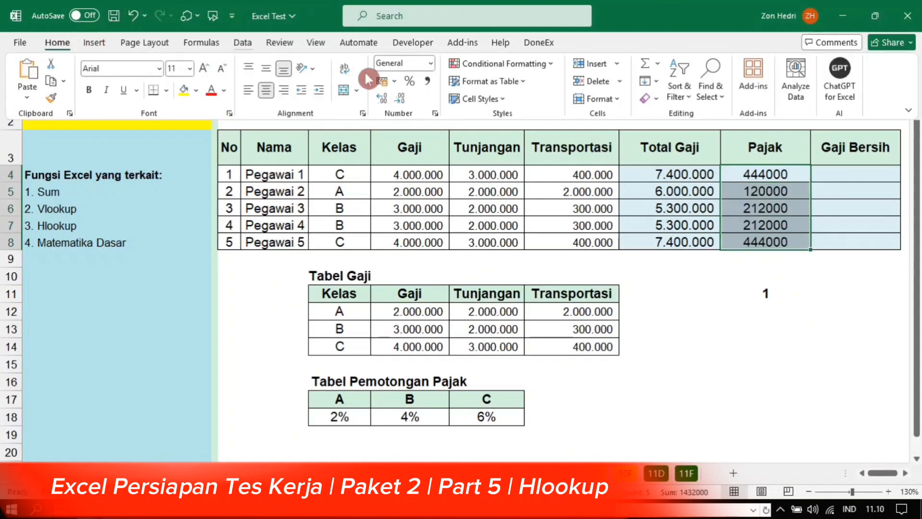
pyautogui.click(430, 65)
pyautogui.click(414, 156)
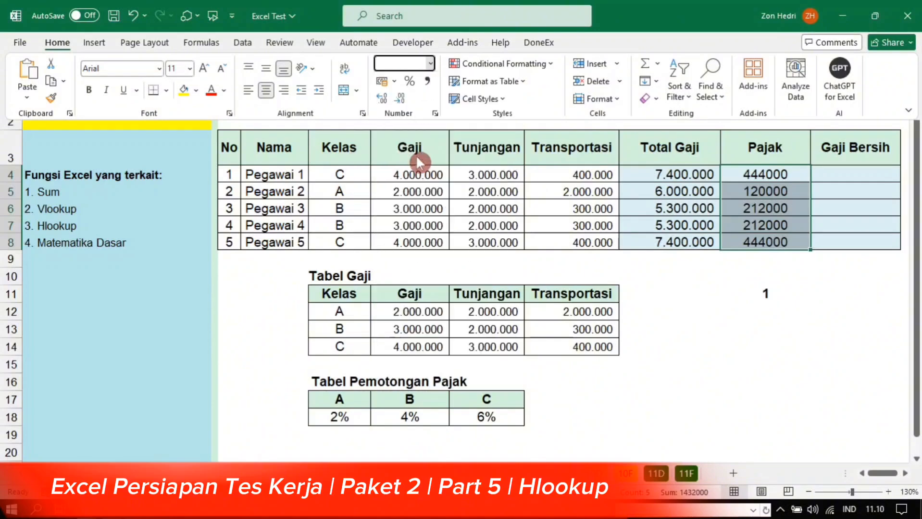
pyautogui.click(784, 292)
# Step: Check the Pajak formulas in J4, J5 and J7 against the class C tax rate and Total Gaji cell I4
pyautogui.click(769, 179)
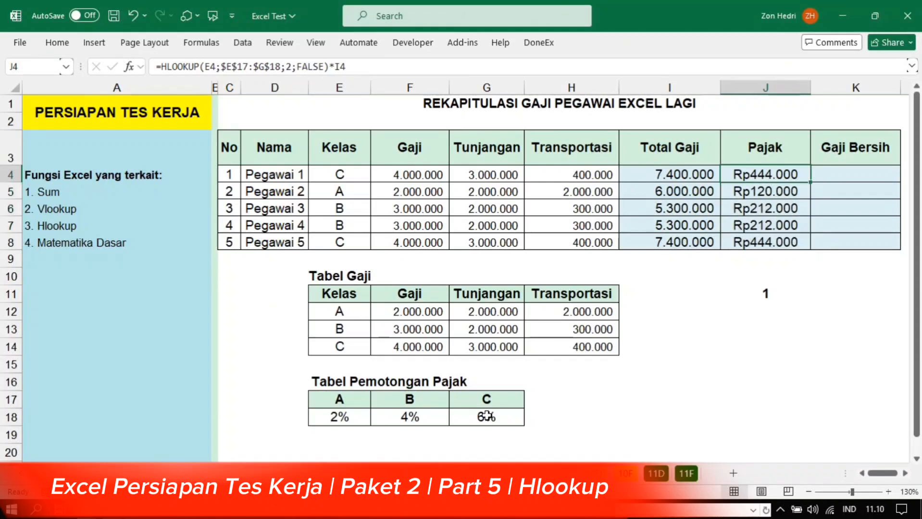
pyautogui.click(486, 415)
pyautogui.click(759, 173)
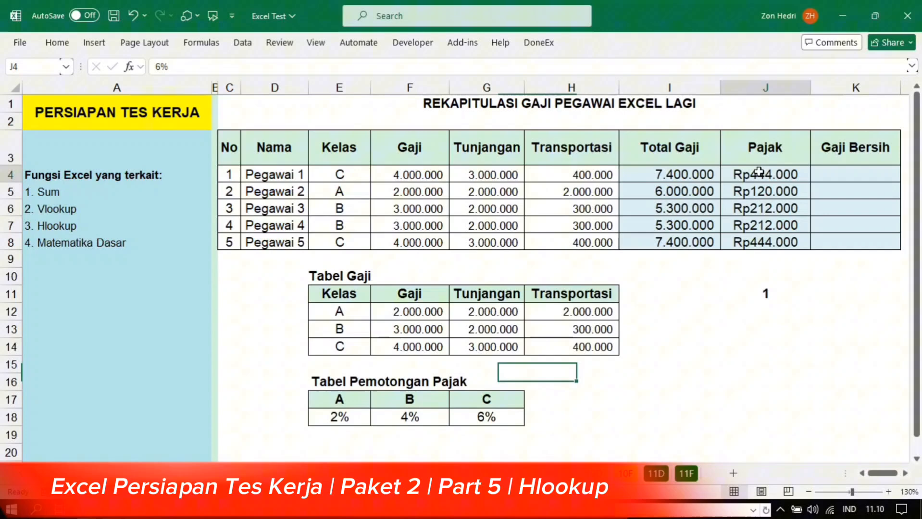
pyautogui.click(676, 179)
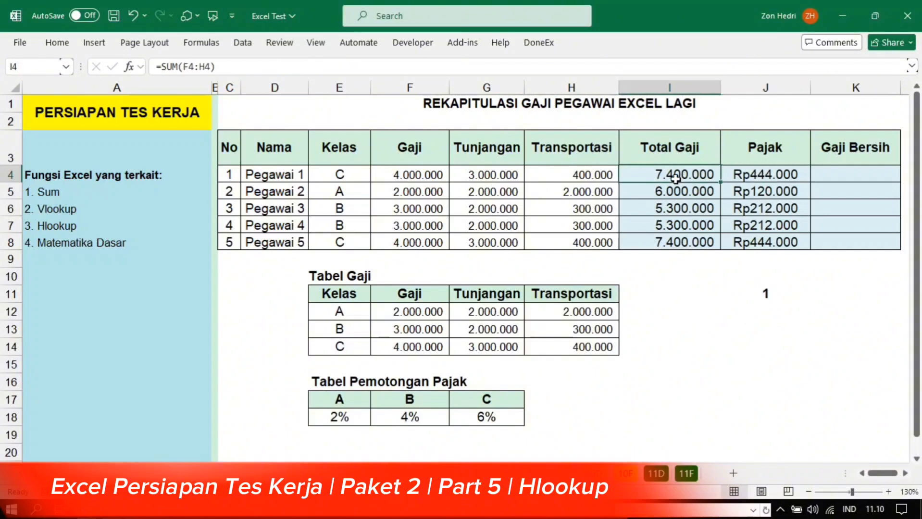
pyautogui.click(755, 173)
pyautogui.click(762, 188)
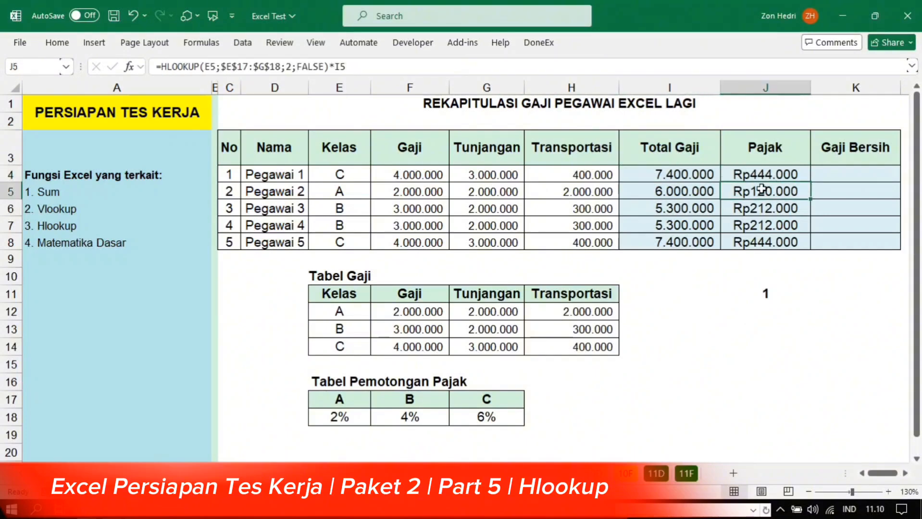
pyautogui.click(761, 221)
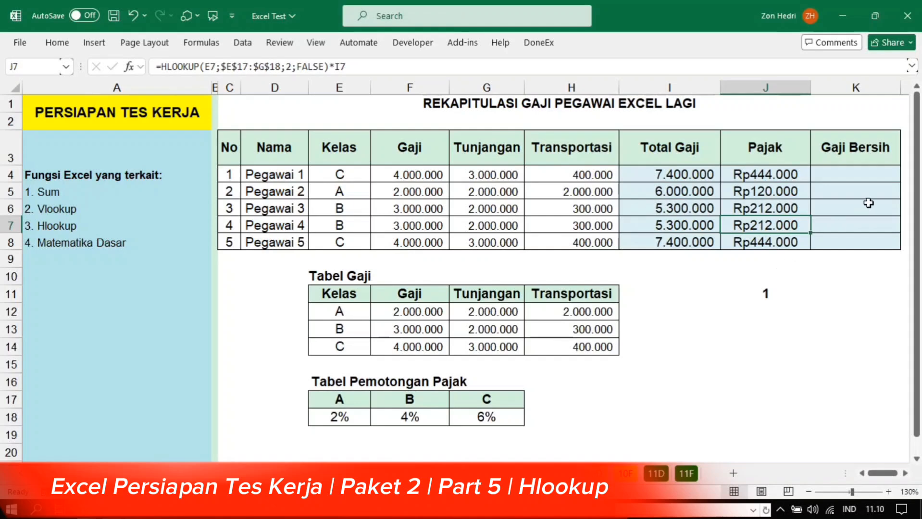
# Step: Calculate Gaji Bersih in K4 as Total Gaji minus Pajak with the formula =I4-J4
pyautogui.click(861, 171)
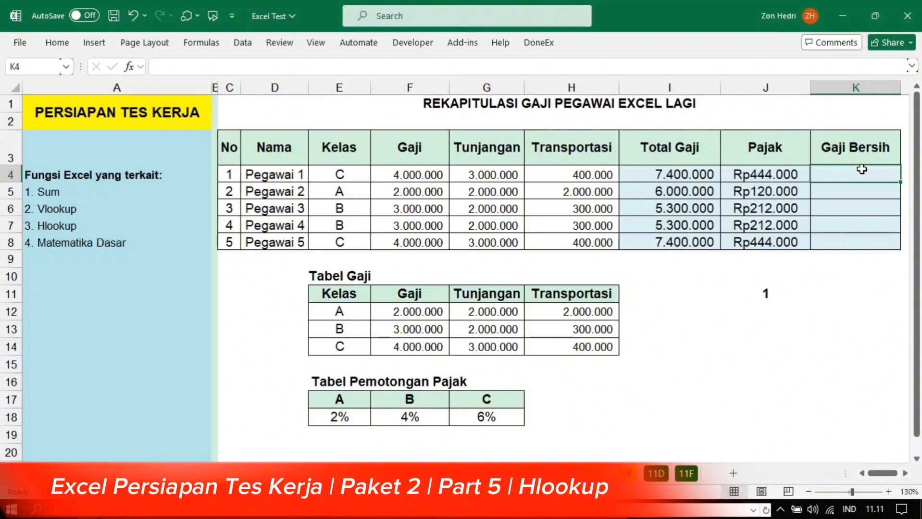
pyautogui.write('=')
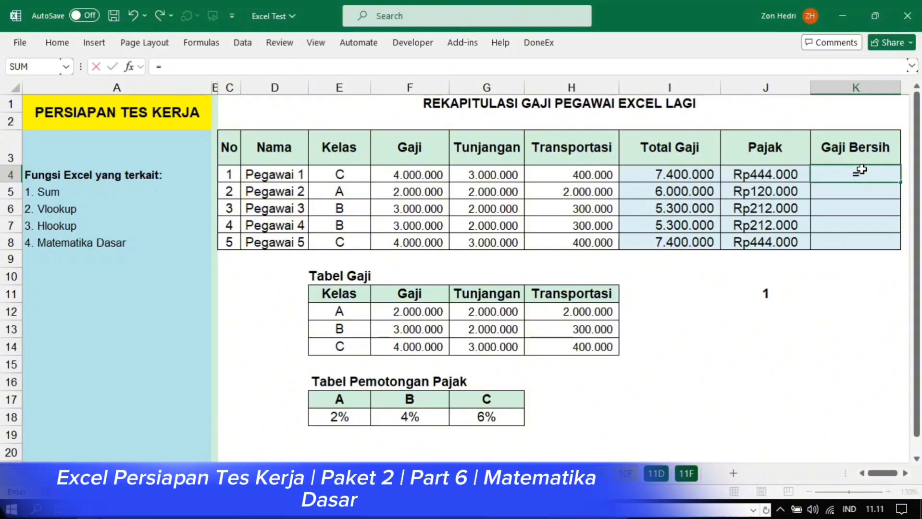
pyautogui.click(685, 175)
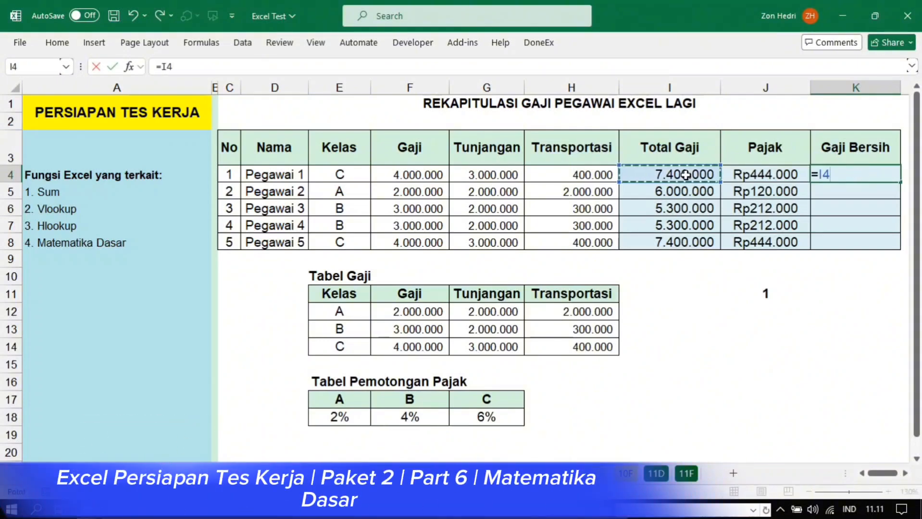
pyautogui.write('-')
pyautogui.click(747, 172)
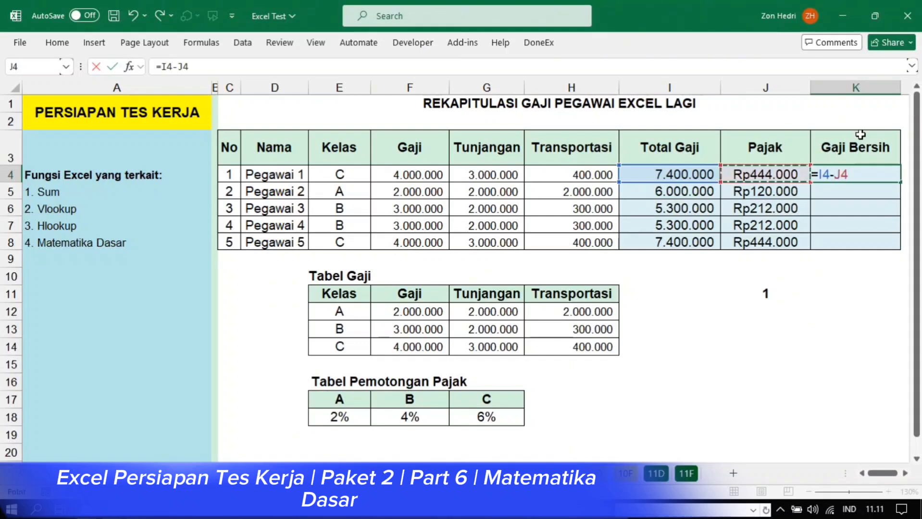
pyautogui.press('Return')
# Step: Fill the K4 Gaji Bersih formula down through K8 and format the filled cells as Currency
pyautogui.click(835, 174)
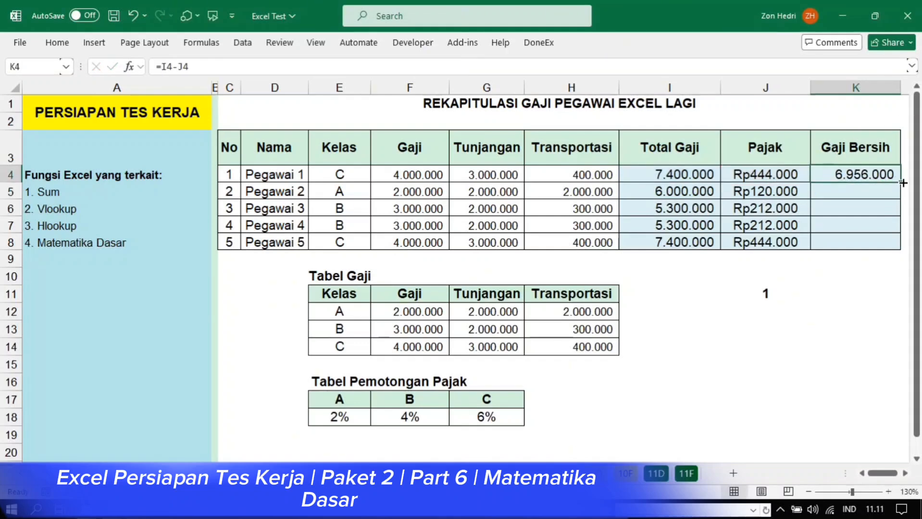
pyautogui.moveTo(903, 183); pyautogui.dragTo(903, 248)
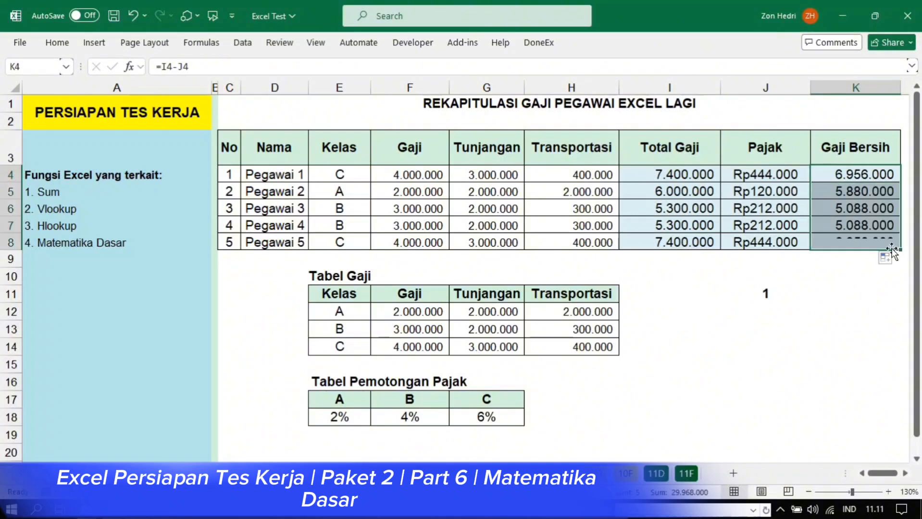
pyautogui.click(57, 43)
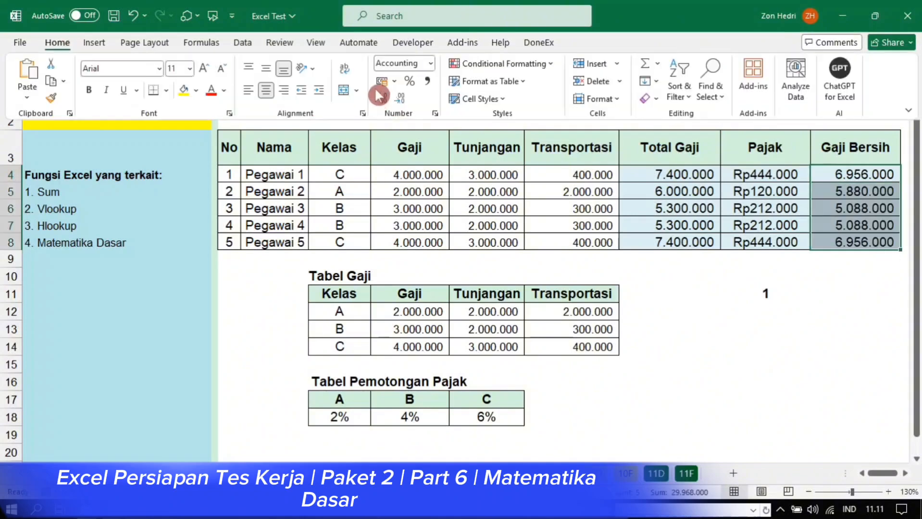
pyautogui.click(431, 63)
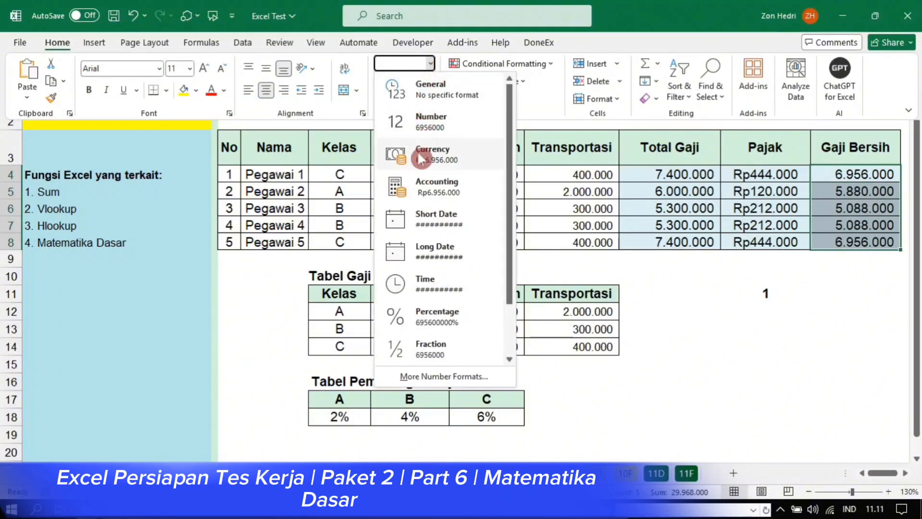
pyautogui.click(420, 155)
pyautogui.click(833, 307)
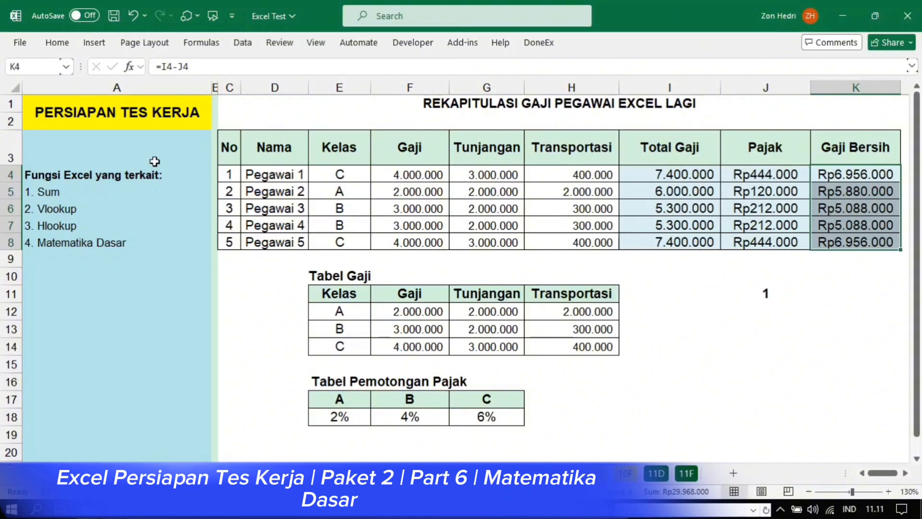
# Step: Review the related Excel functions listed in A5 through A8, from Sum to Matematika Dasar
pyautogui.click(46, 194)
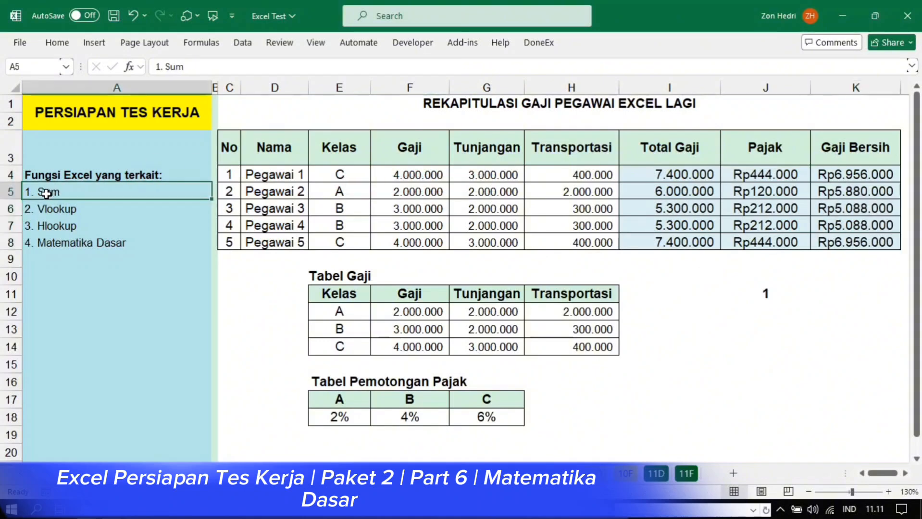
pyautogui.click(48, 209)
pyautogui.click(49, 226)
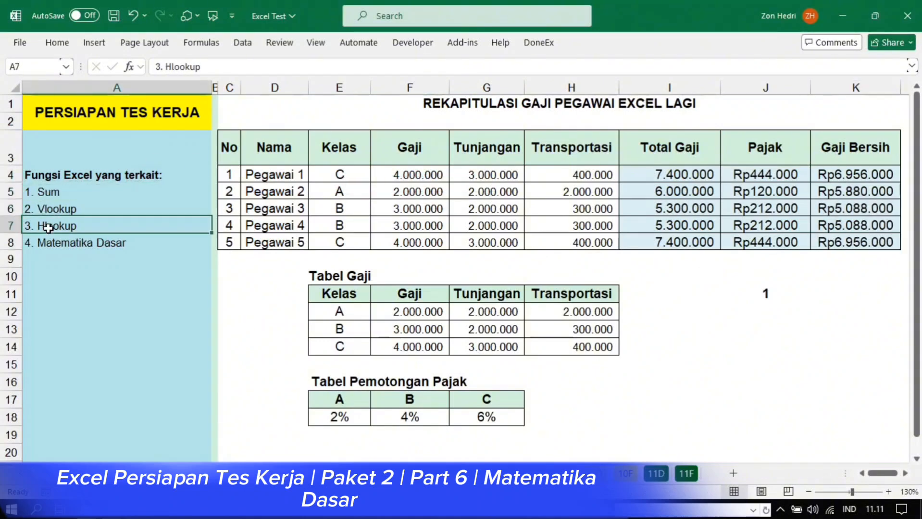
pyautogui.click(48, 247)
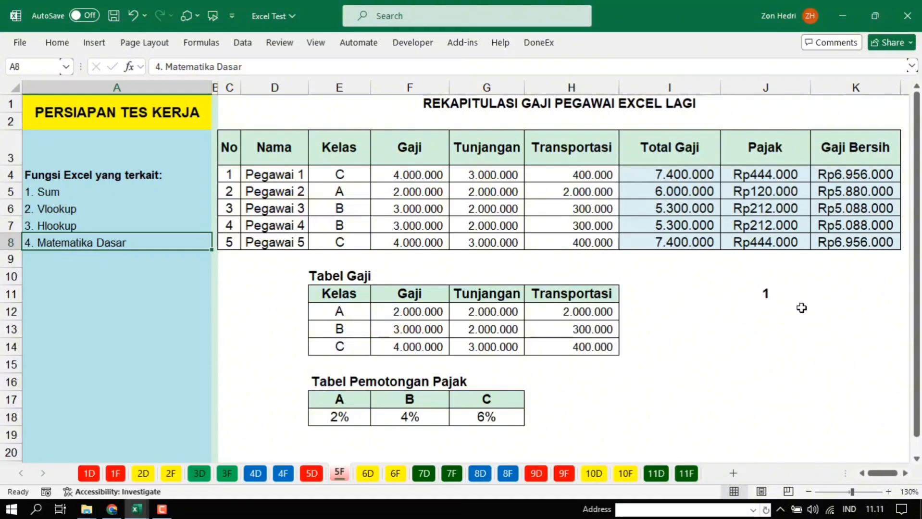
pyautogui.click(162, 509)
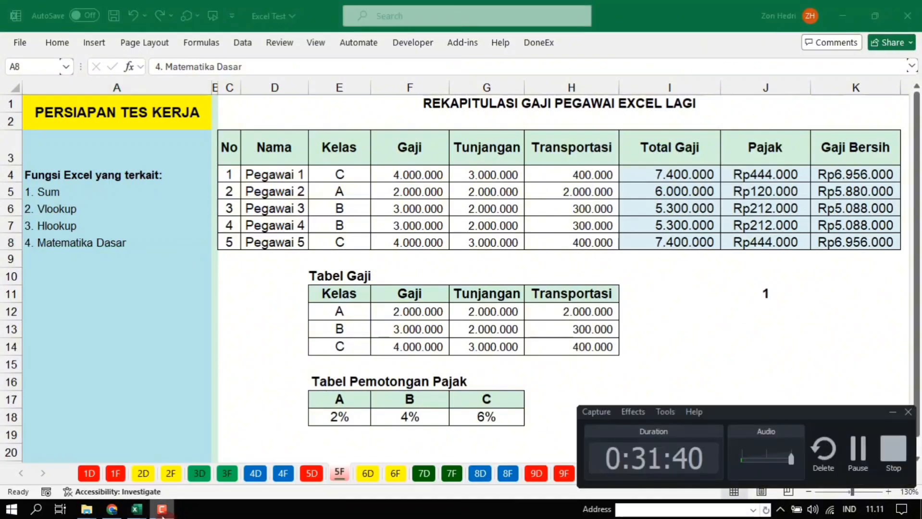